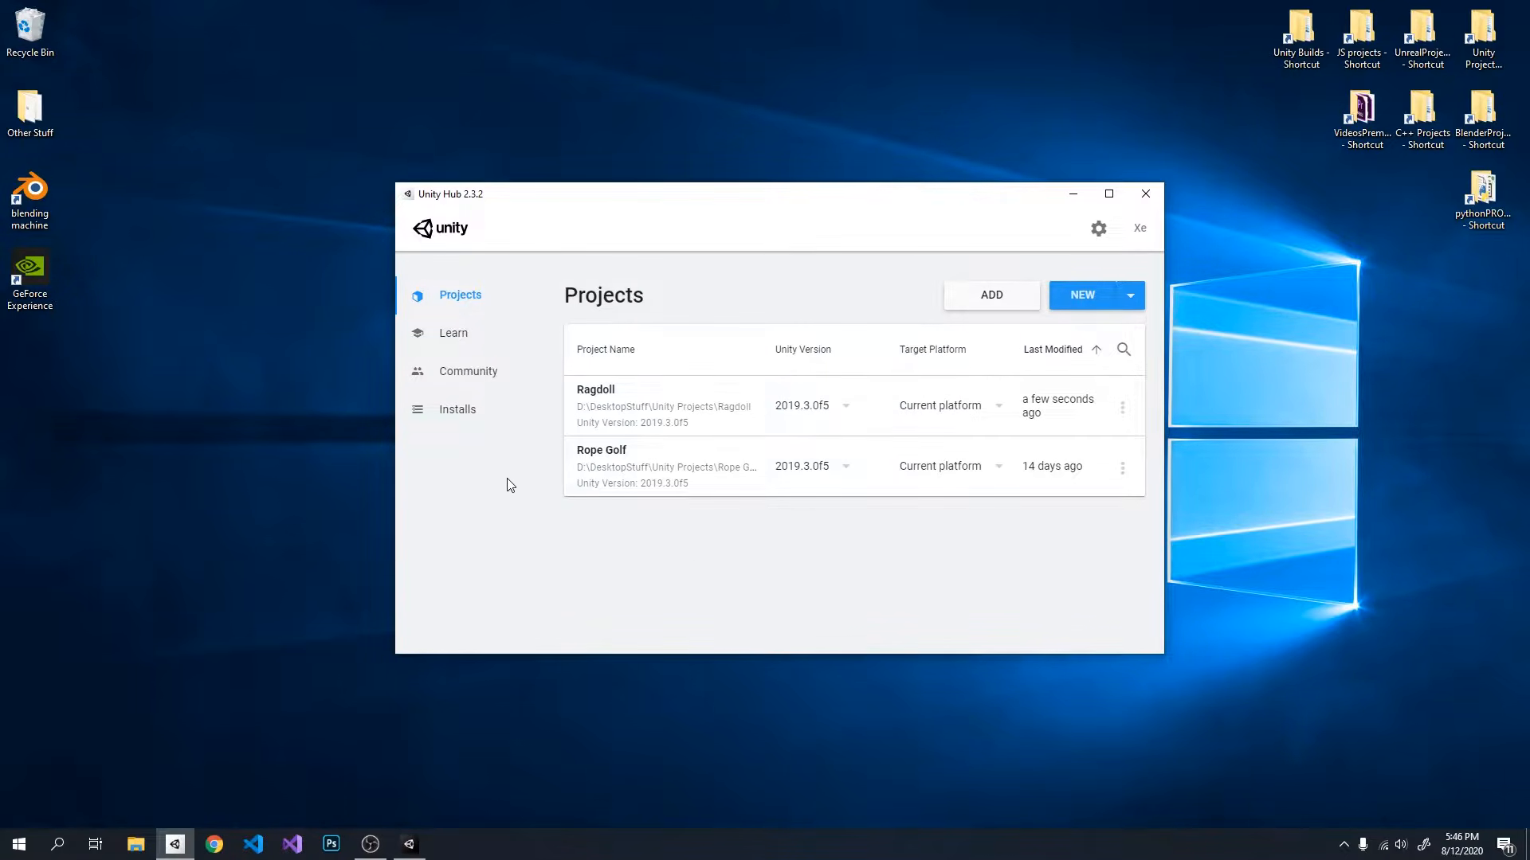
# Step: Check the installed Unity versions and create a project named Ragdoll YT from the Universal Project Template
pyautogui.click(450, 409)
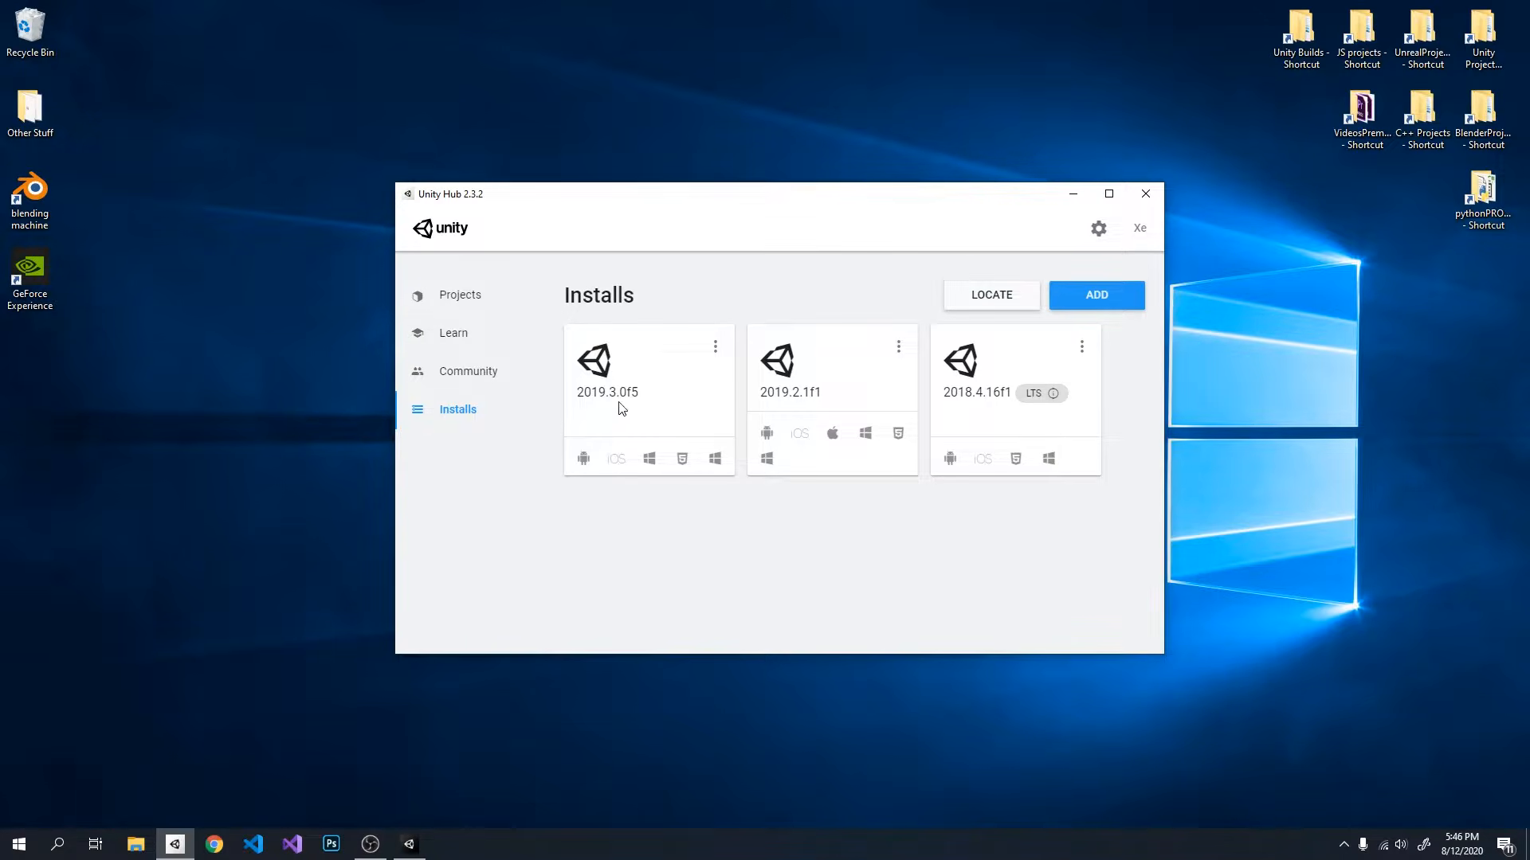
pyautogui.click(462, 303)
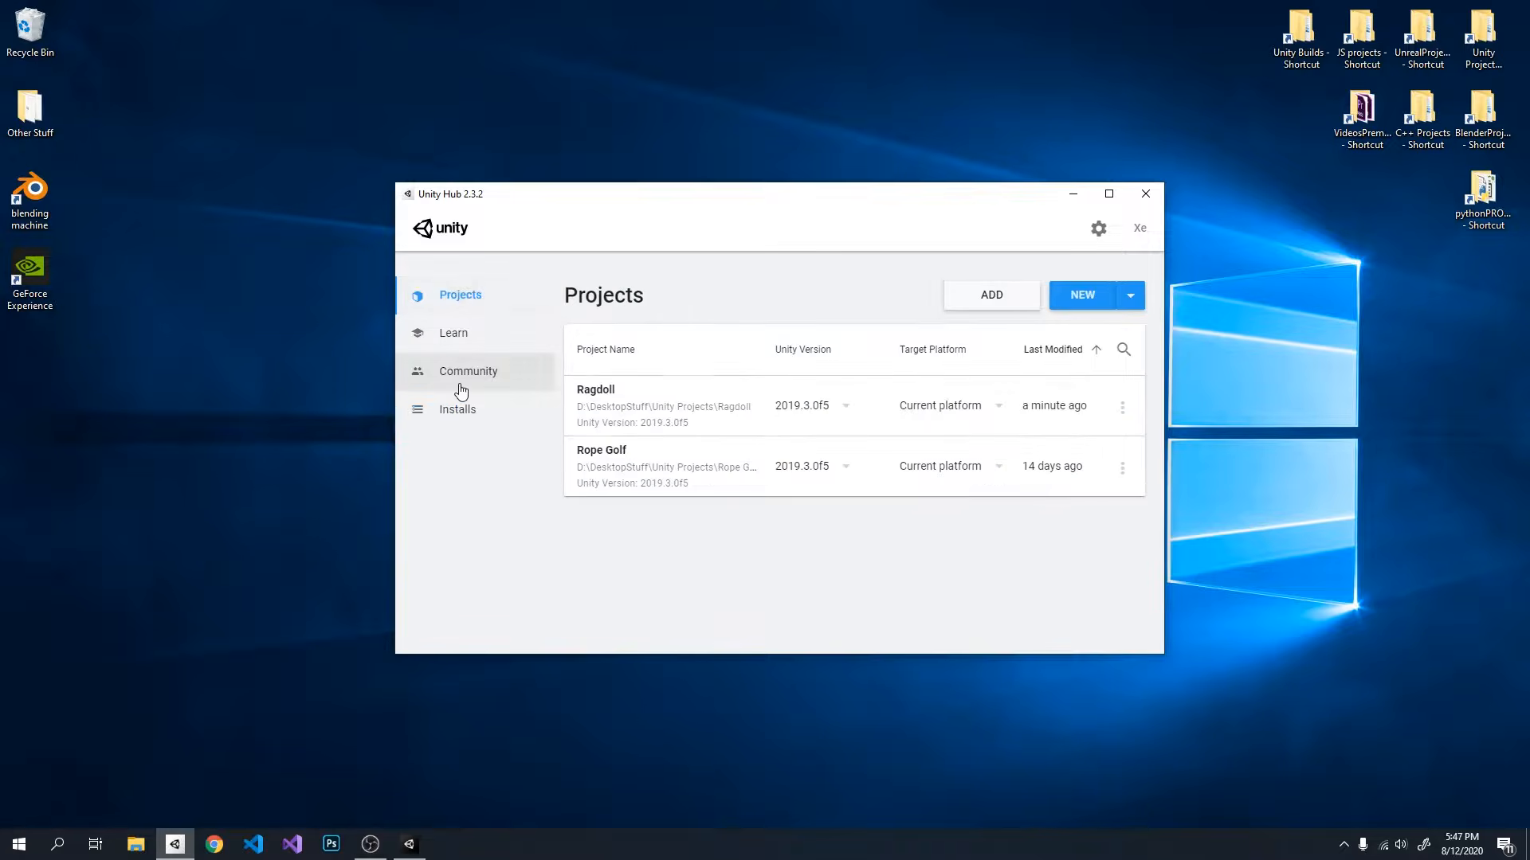
pyautogui.click(1080, 296)
pyautogui.moveTo(557, 146); pyautogui.dragTo(640, 181)
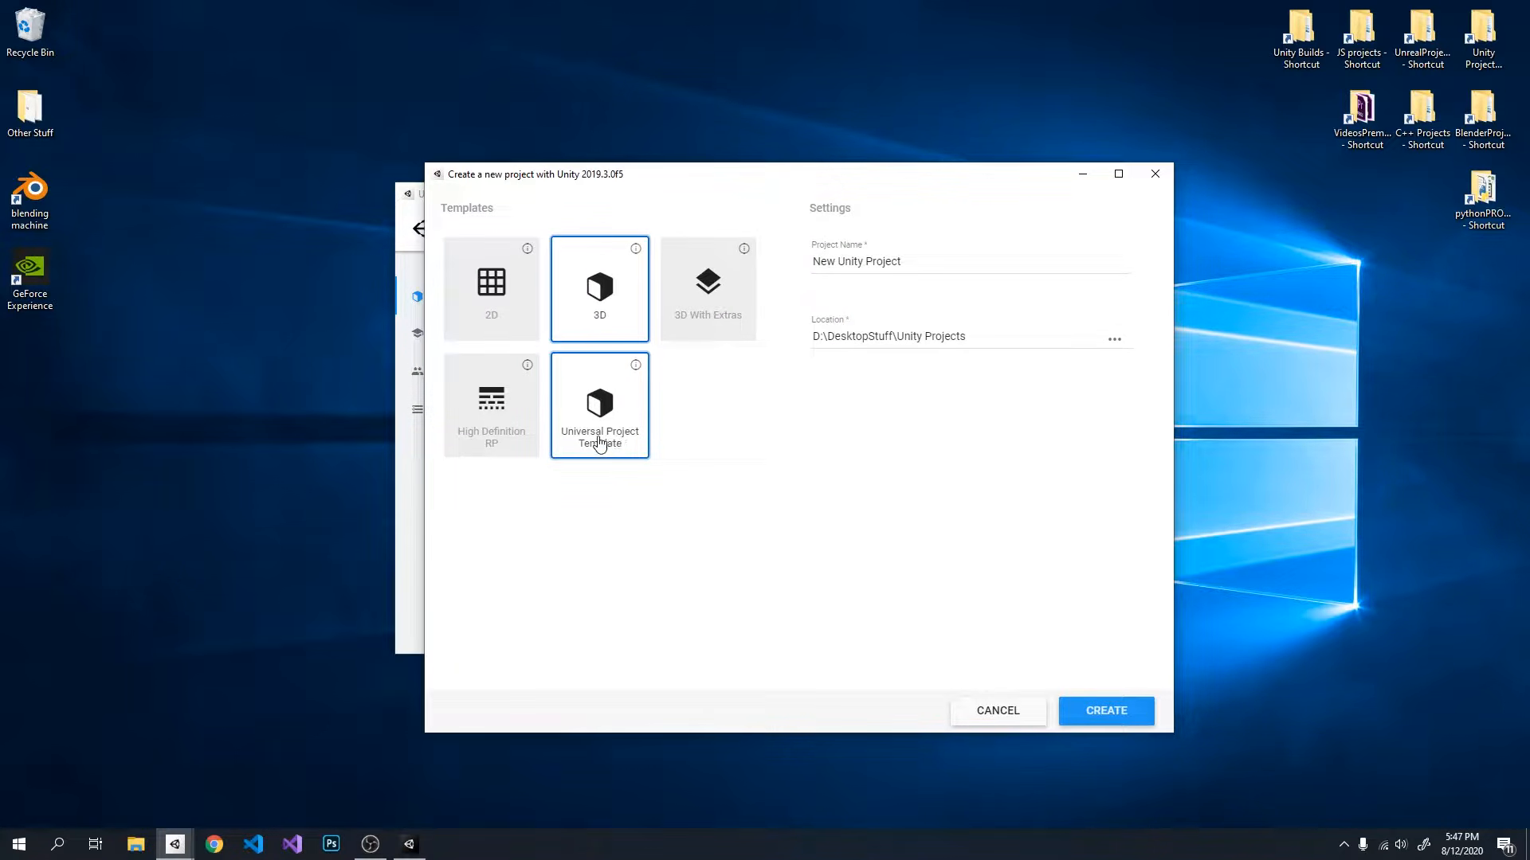
pyautogui.click(610, 400)
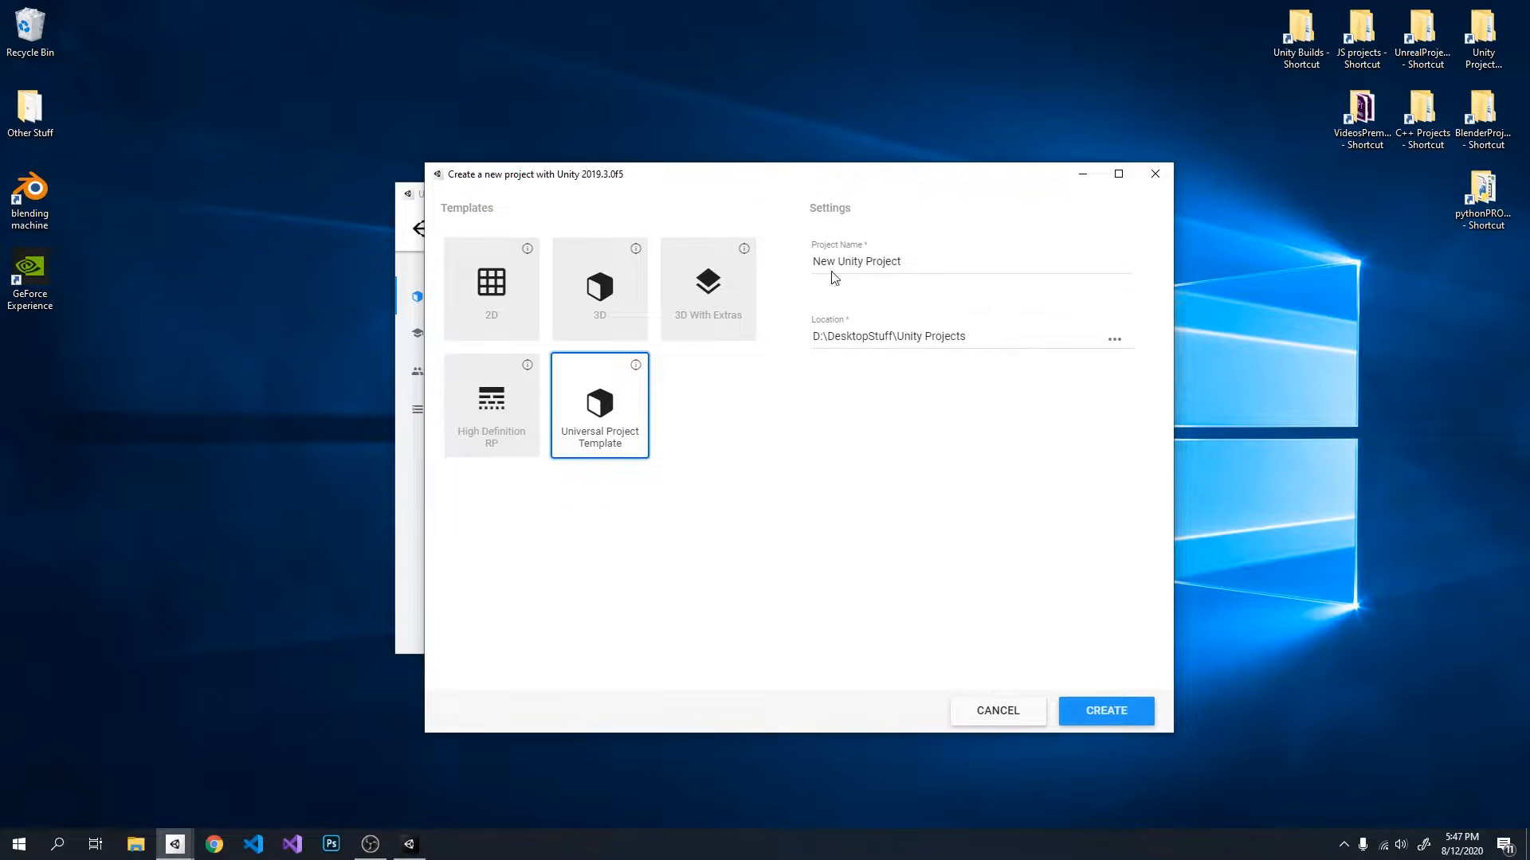
pyautogui.click(911, 266)
pyautogui.write('Ragdoll')
pyautogui.press('Return')
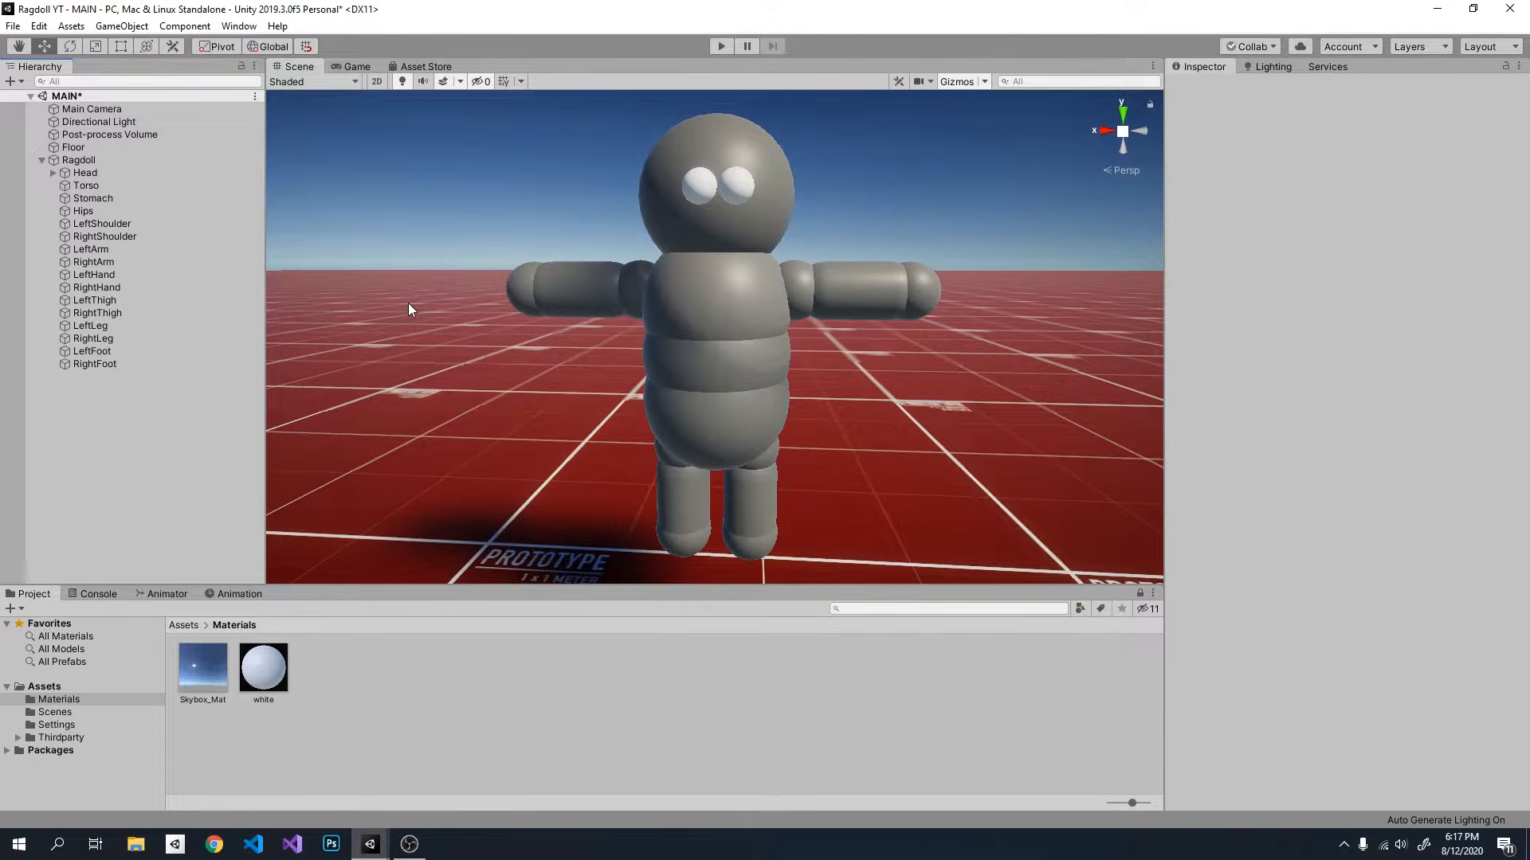
# Step: Examine the ragdoll's head, torso, stomach, hips, thighs, legs and feet by selecting them one after another in the scene
pyautogui.moveTo(737, 320); pyautogui.dragTo(717, 289, button='right')
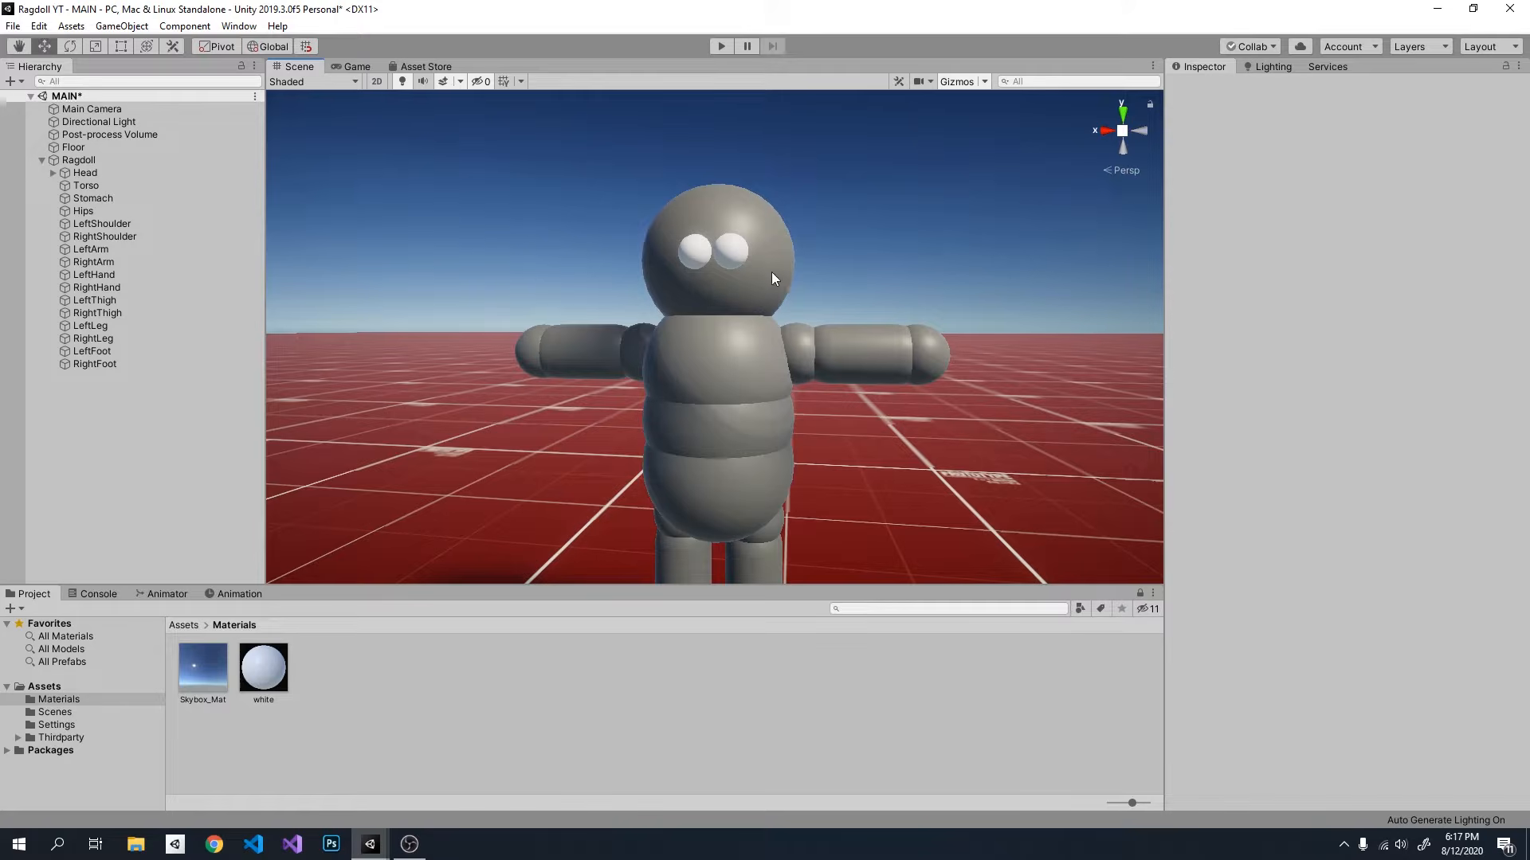
pyautogui.moveTo(699, 356); pyautogui.dragTo(722, 385, button='right')
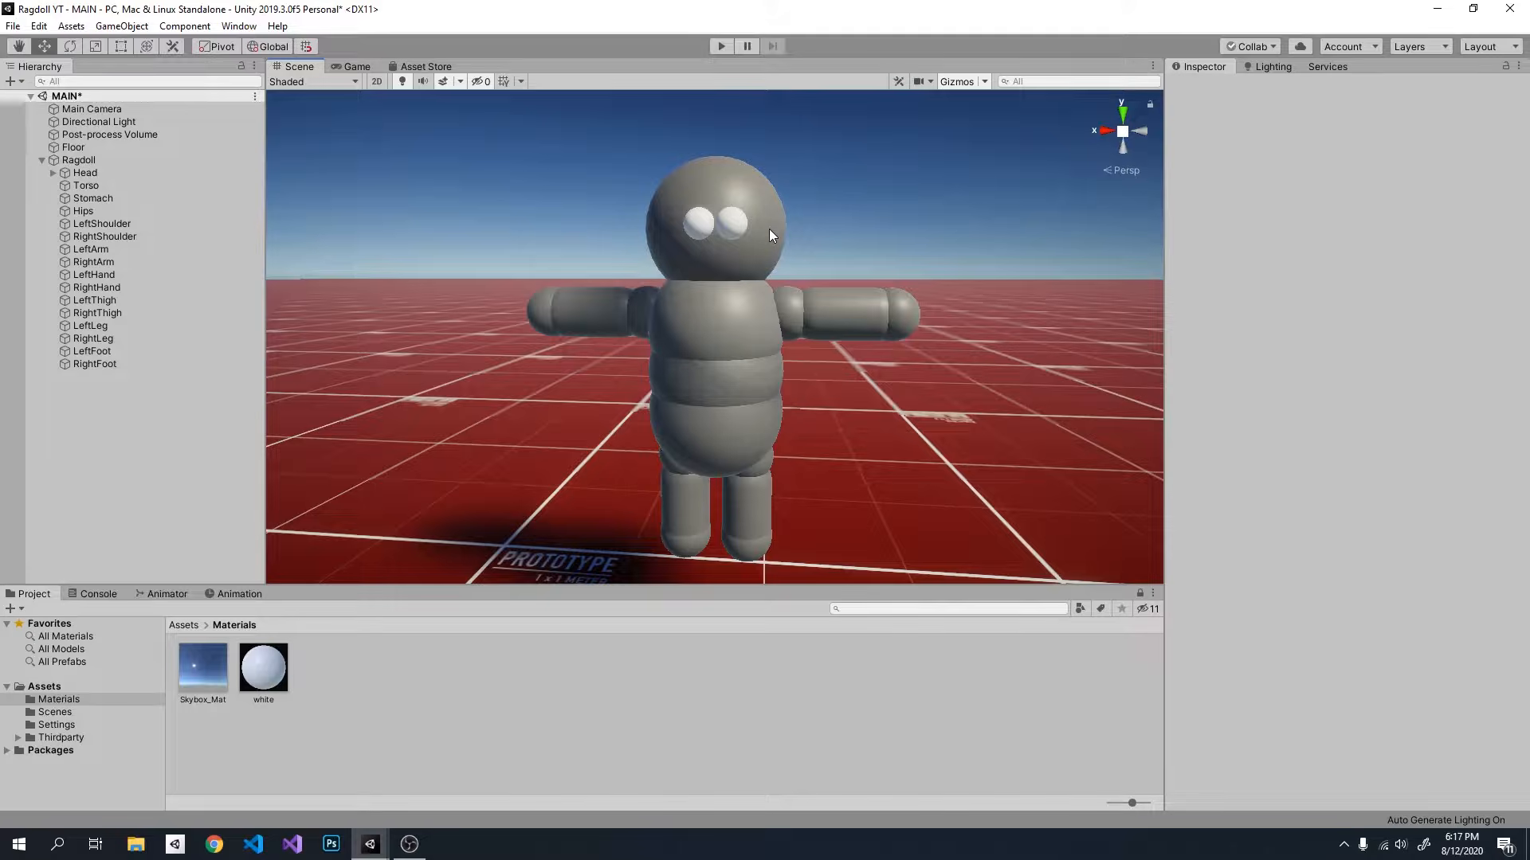
pyautogui.click(773, 251)
pyautogui.click(746, 331)
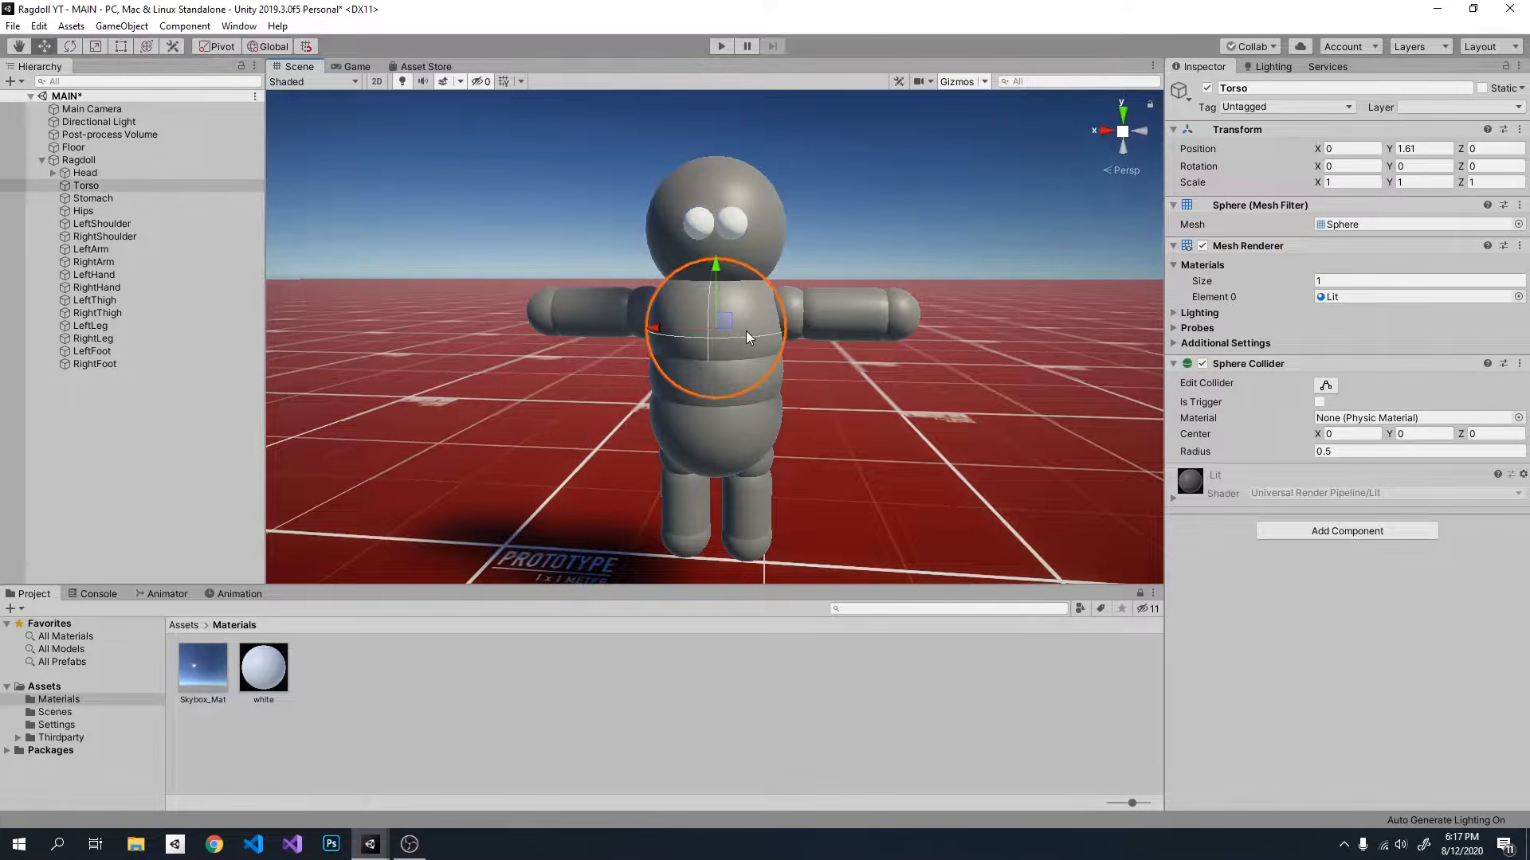
pyautogui.click(777, 387)
pyautogui.click(761, 441)
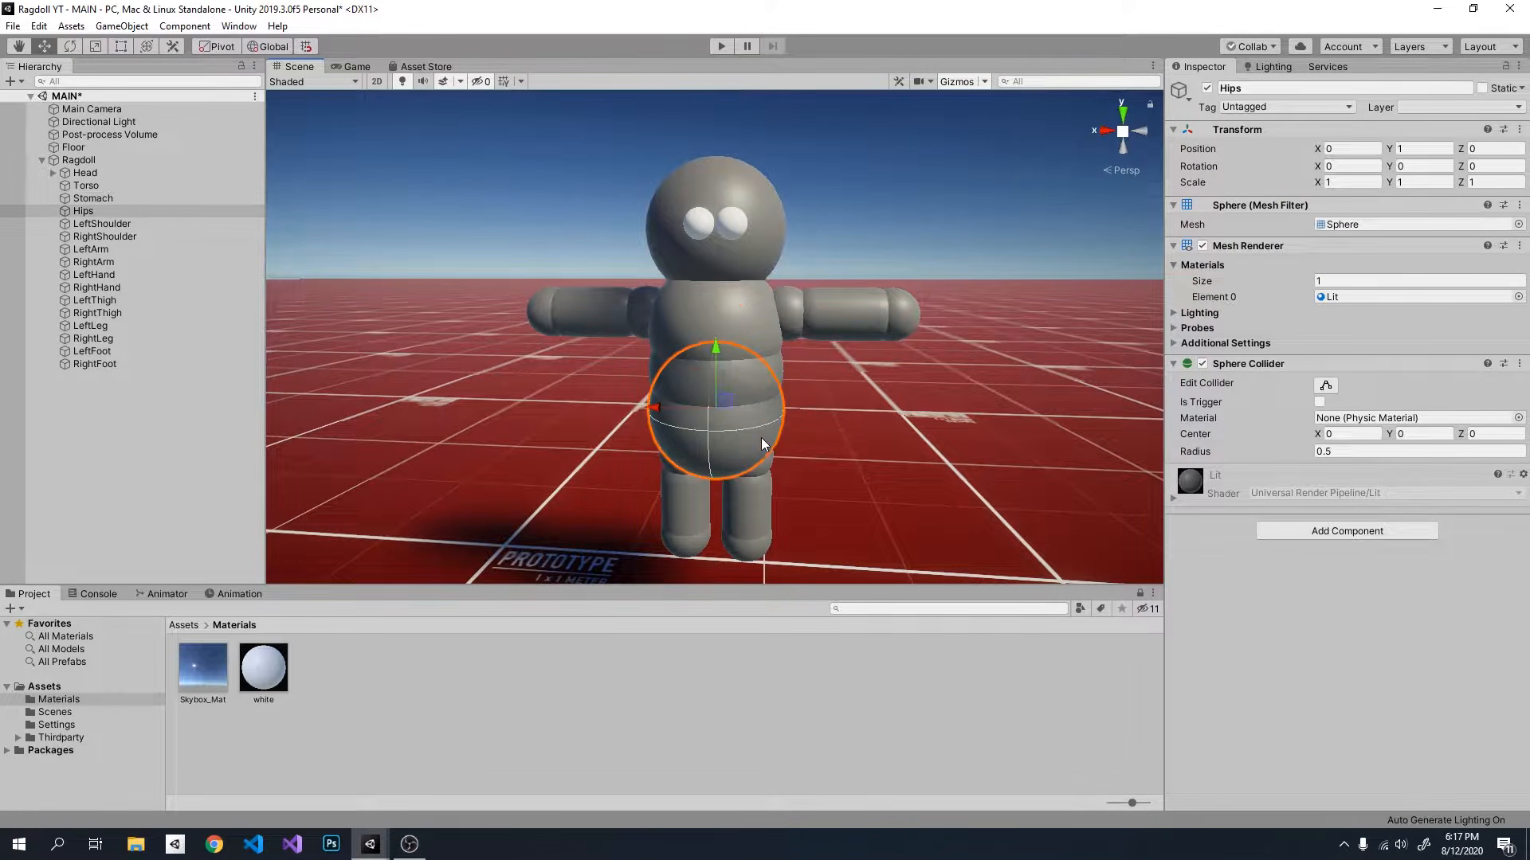
pyautogui.click(766, 466)
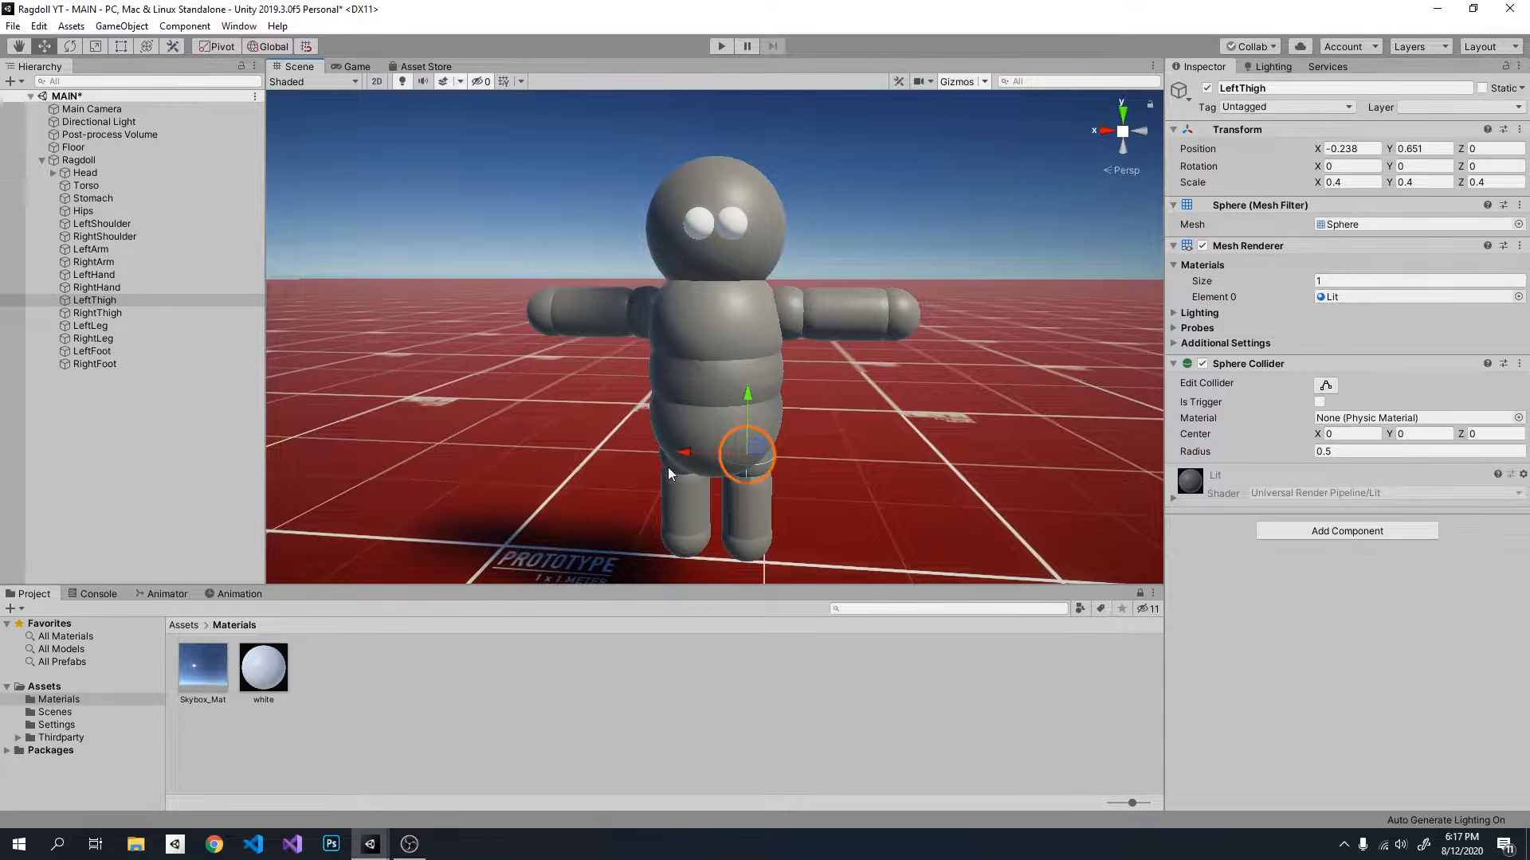
pyautogui.click(685, 477)
pyautogui.click(755, 508)
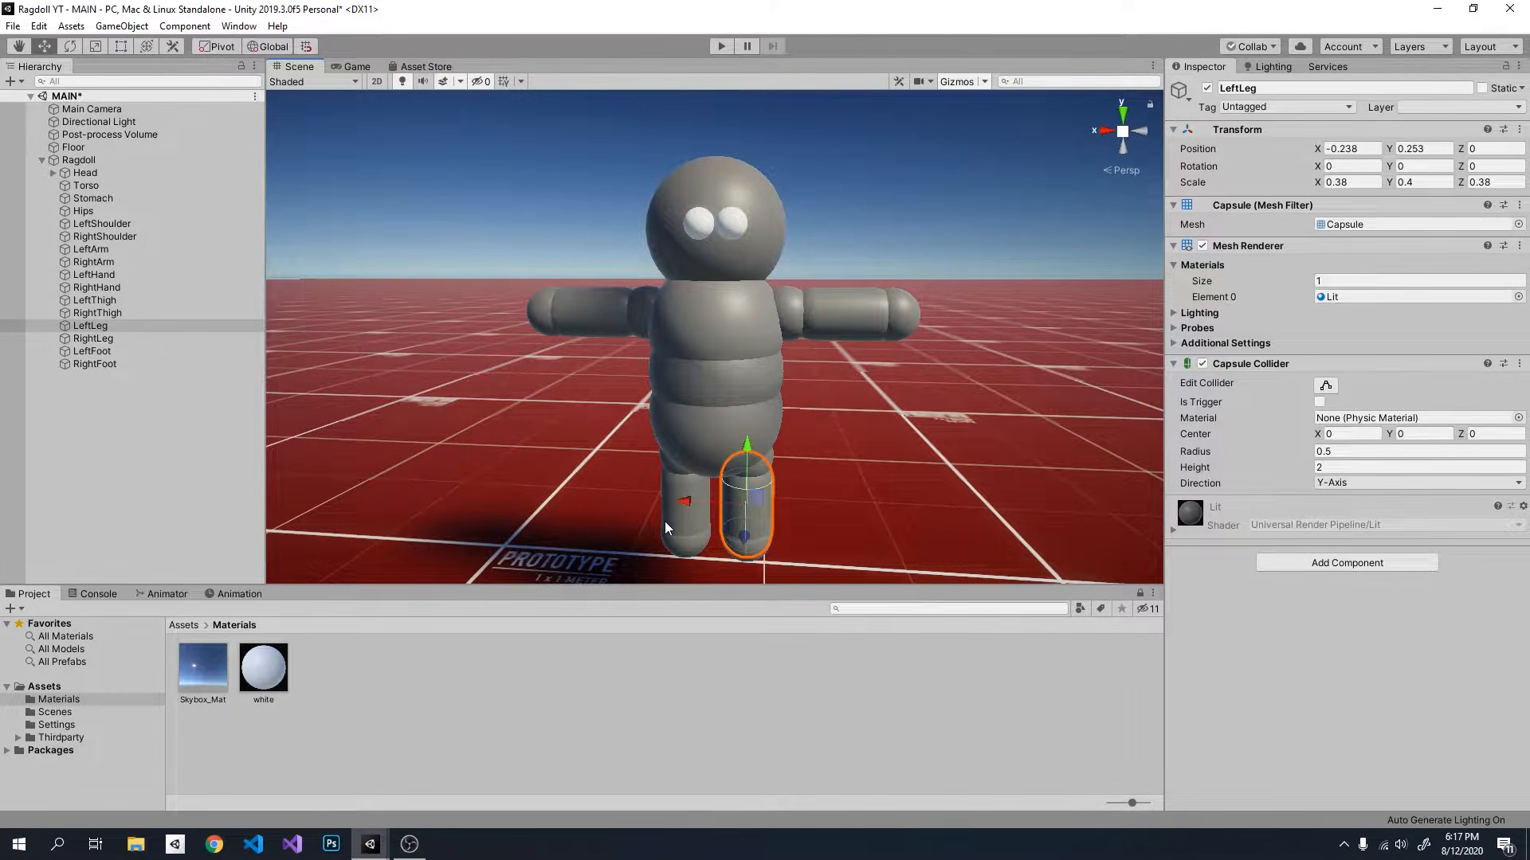
pyautogui.click(667, 526)
pyautogui.click(747, 540)
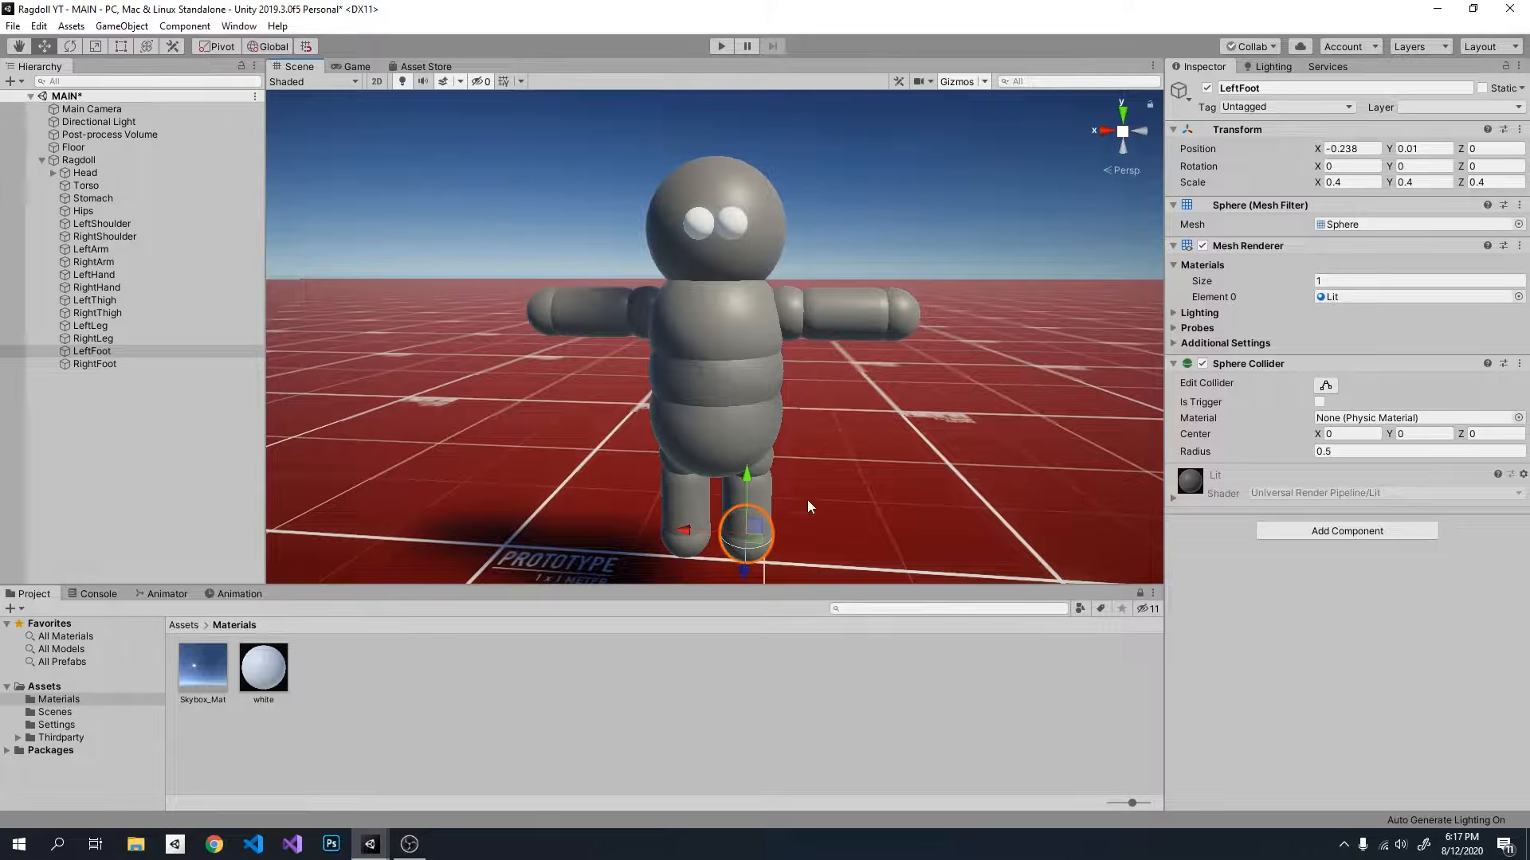
# Step: Examine the ragdoll's shoulders, arms and hands on both sides by selecting each one in the scene
pyautogui.click(792, 303)
pyautogui.click(633, 322)
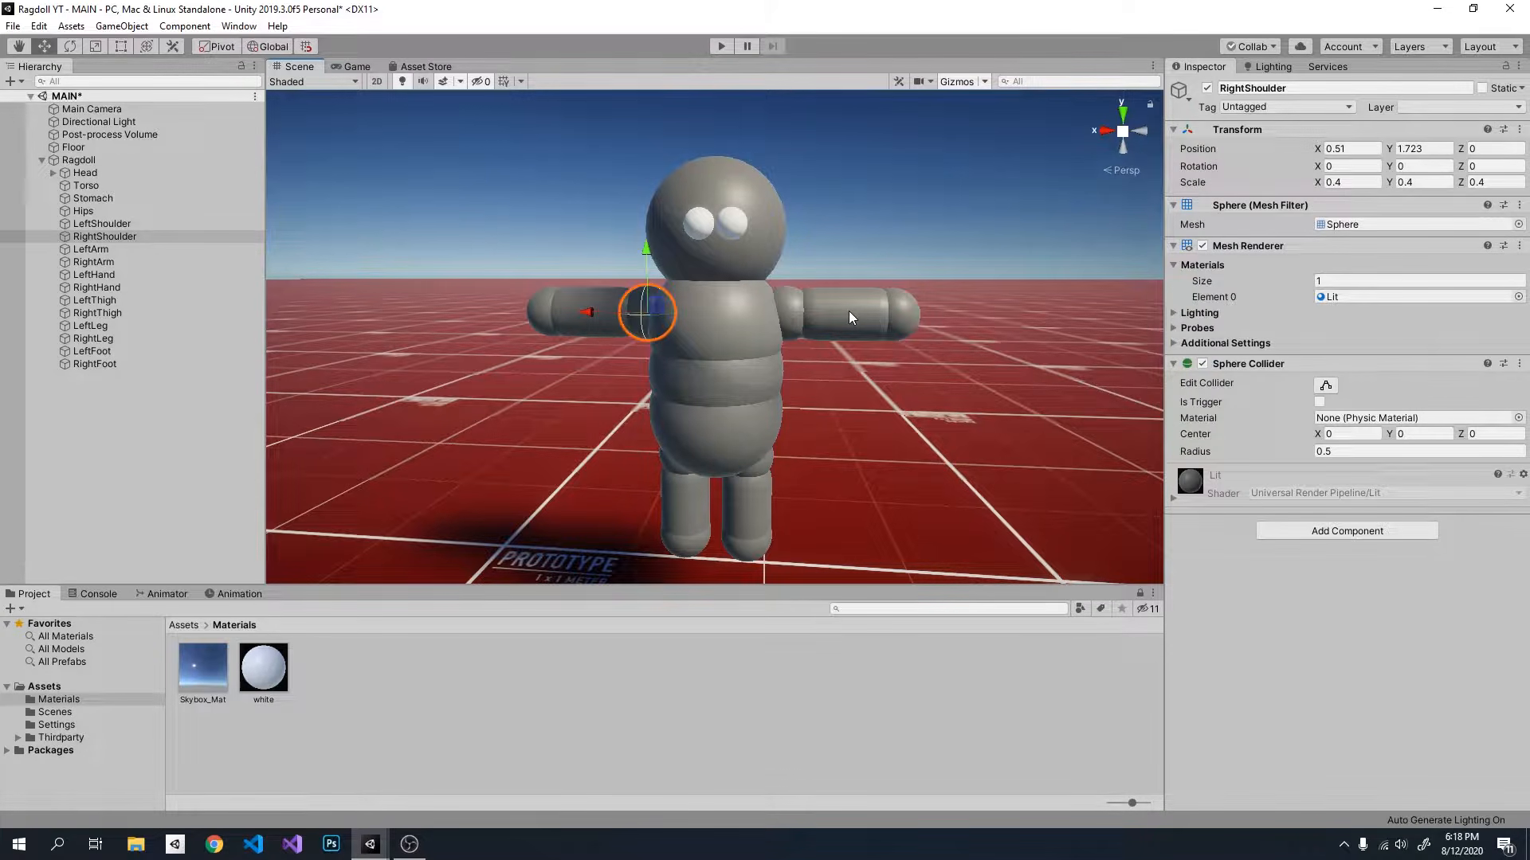
pyautogui.click(848, 317)
pyautogui.click(588, 318)
pyautogui.click(912, 327)
pyautogui.click(538, 316)
# Step: Examine the two eye spheres parented under the Head, then collapse the Head and clear the selection
pyautogui.click(728, 220)
pyautogui.click(699, 223)
pyautogui.click(733, 220)
pyautogui.click(702, 224)
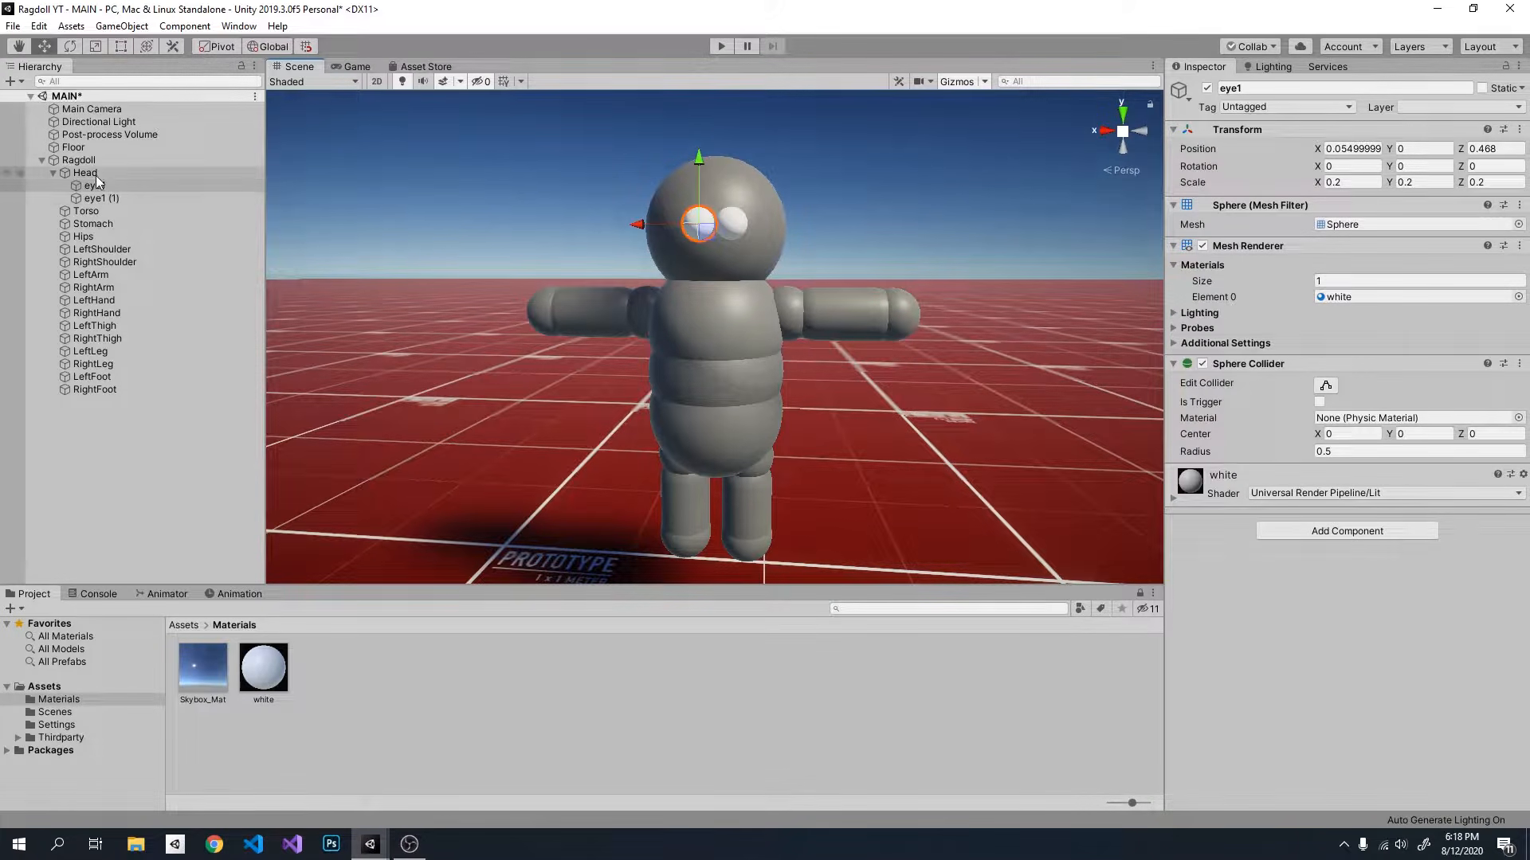
pyautogui.click(53, 173)
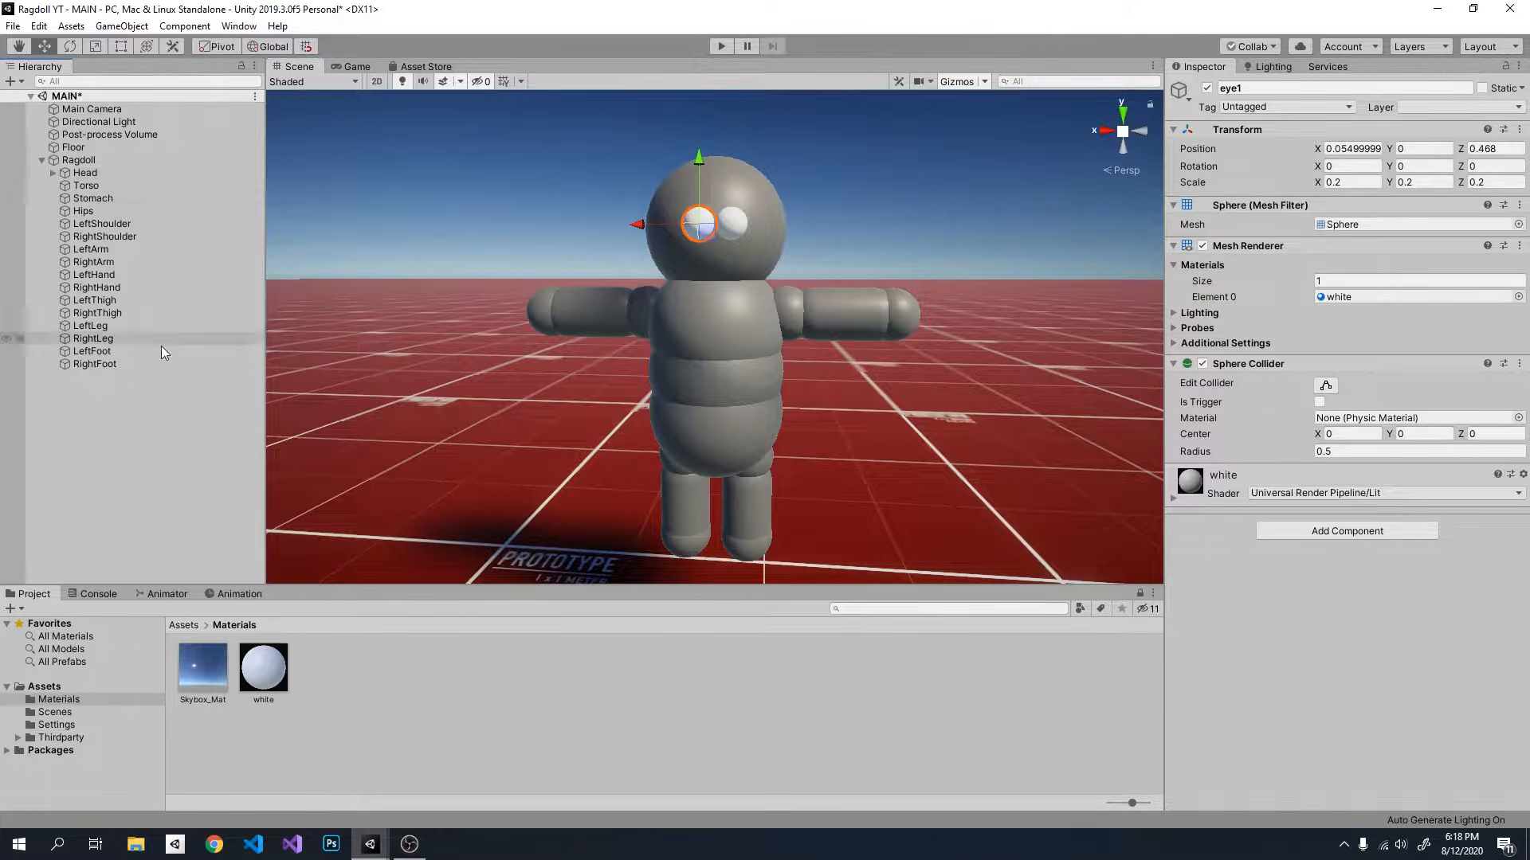
pyautogui.click(123, 413)
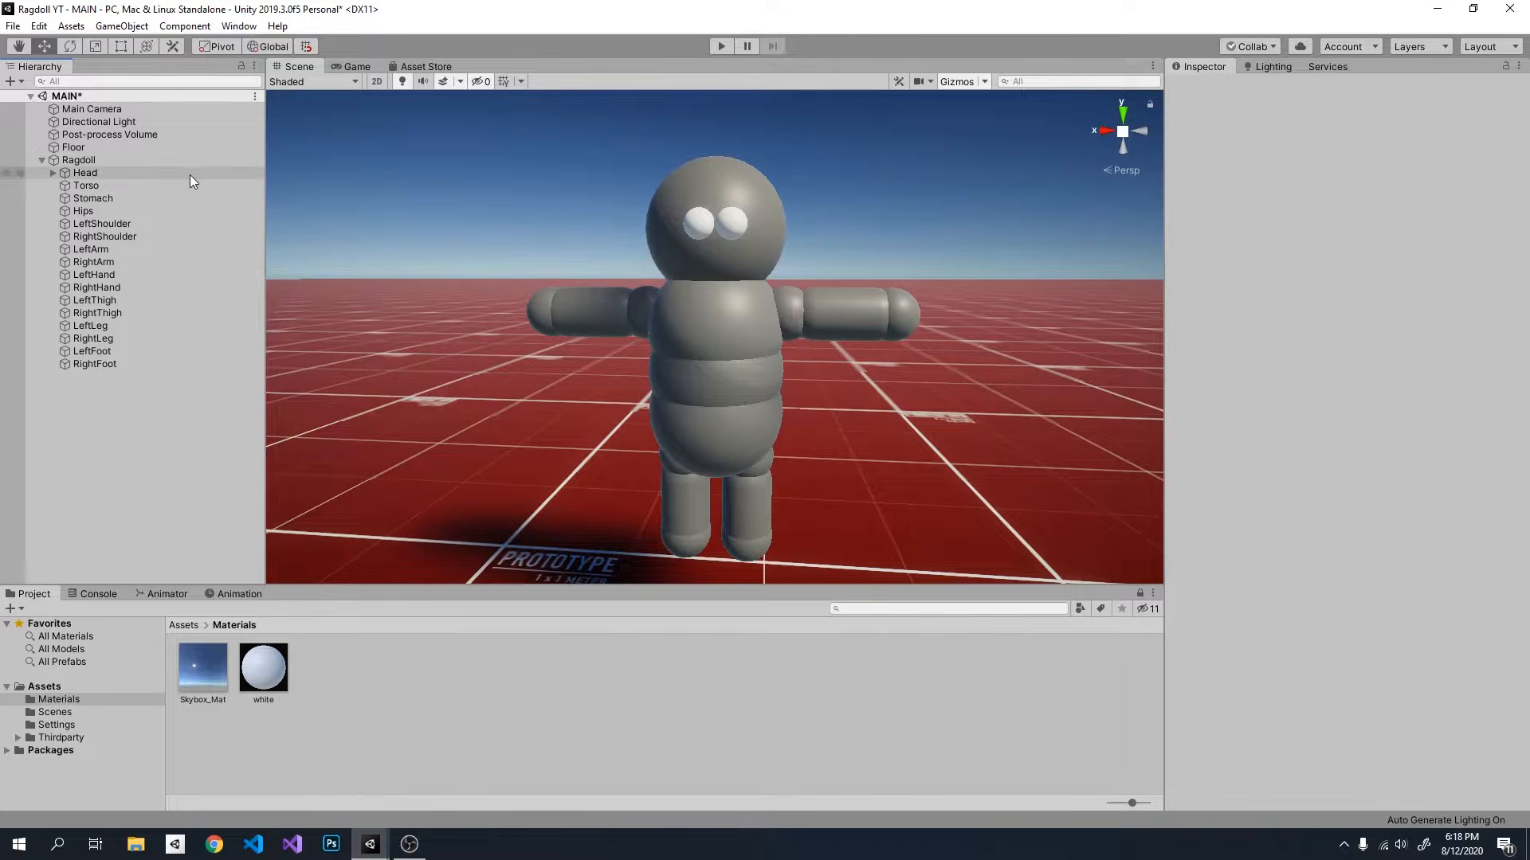
# Step: Select all body parts from Head to RightFoot and open the list of components to add
pyautogui.click(128, 172)
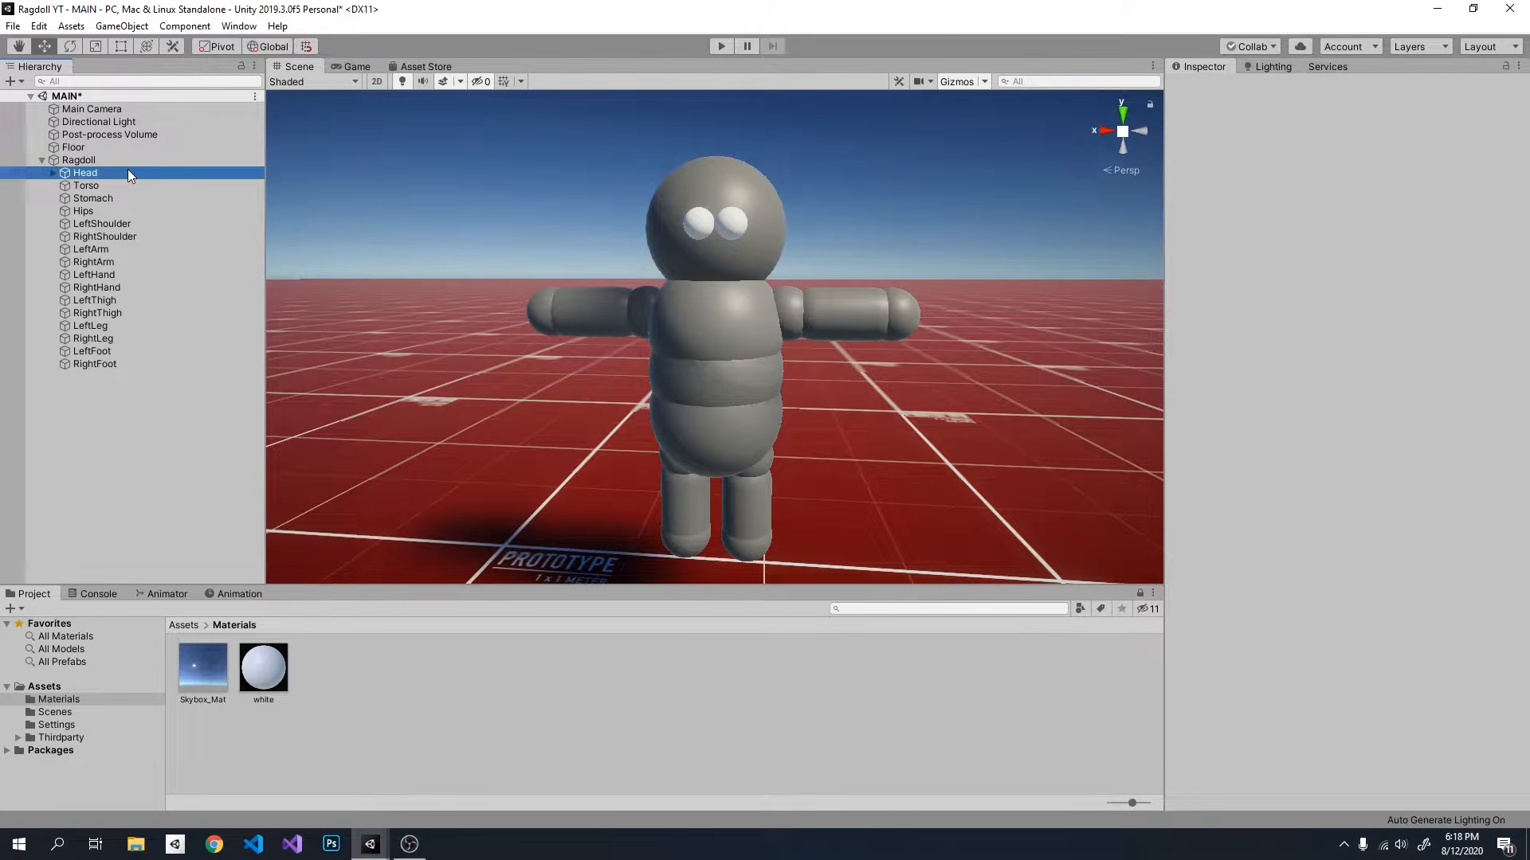
pyautogui.keyDown('shift'); pyautogui.click(117, 364); pyautogui.keyUp('shift')
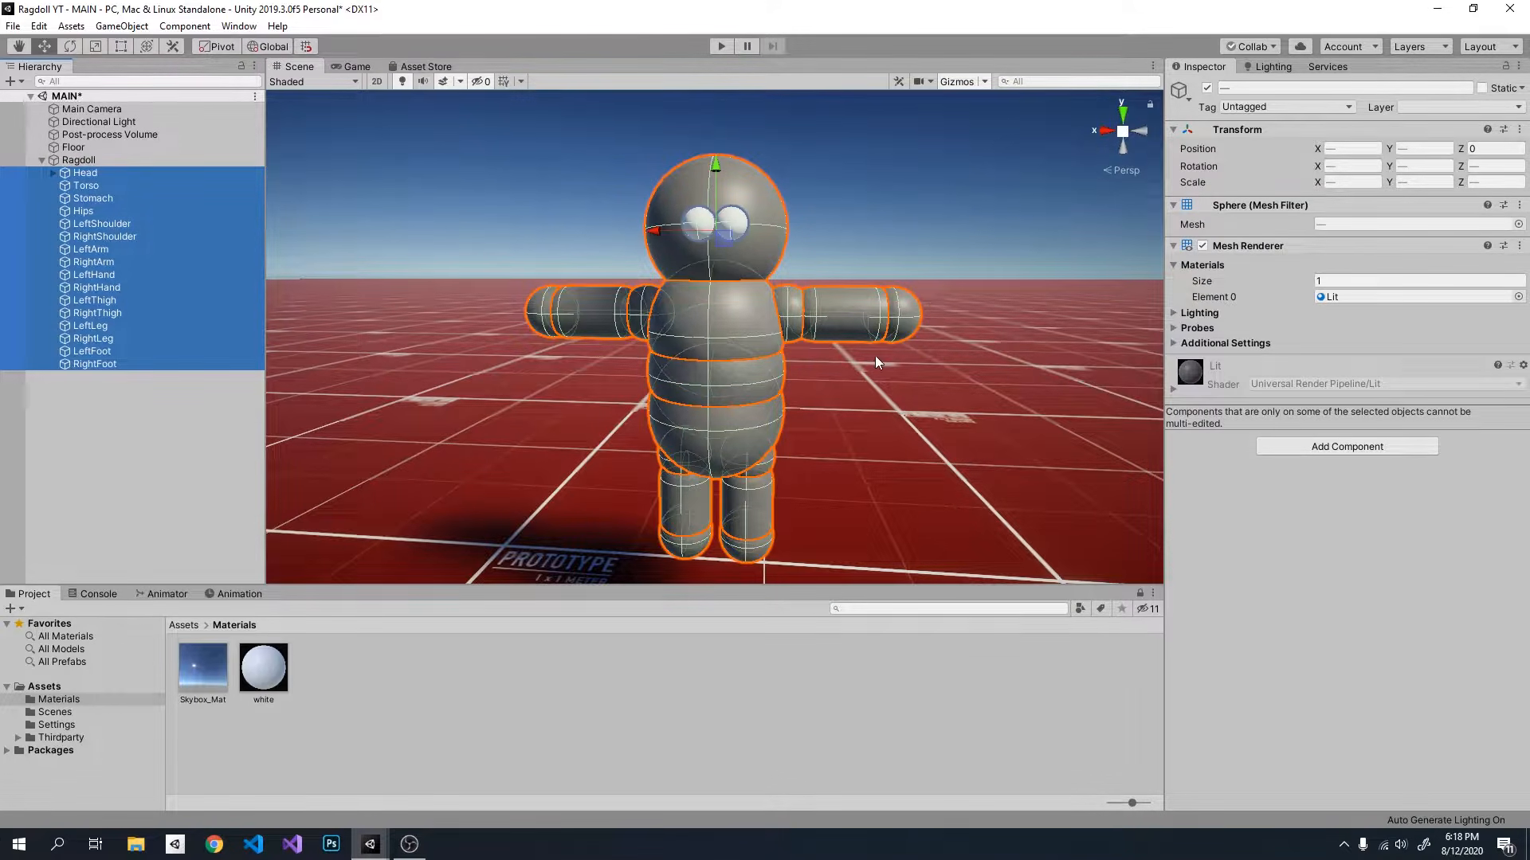
pyautogui.click(1355, 448)
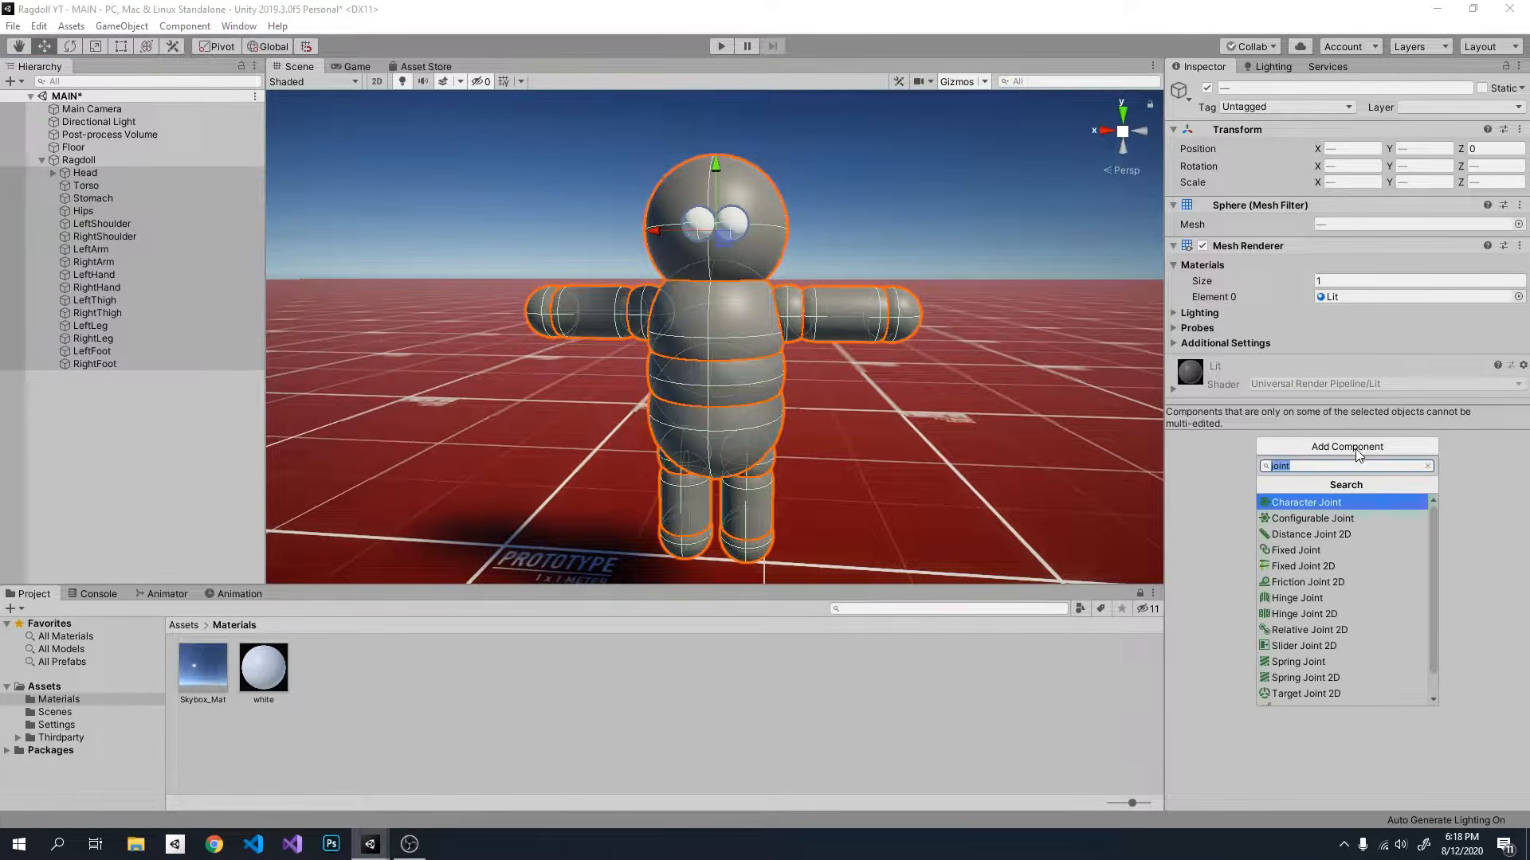
# Step: Compare the available joint components by searching for "conf", "cha" and "joint"
pyautogui.write('conf')
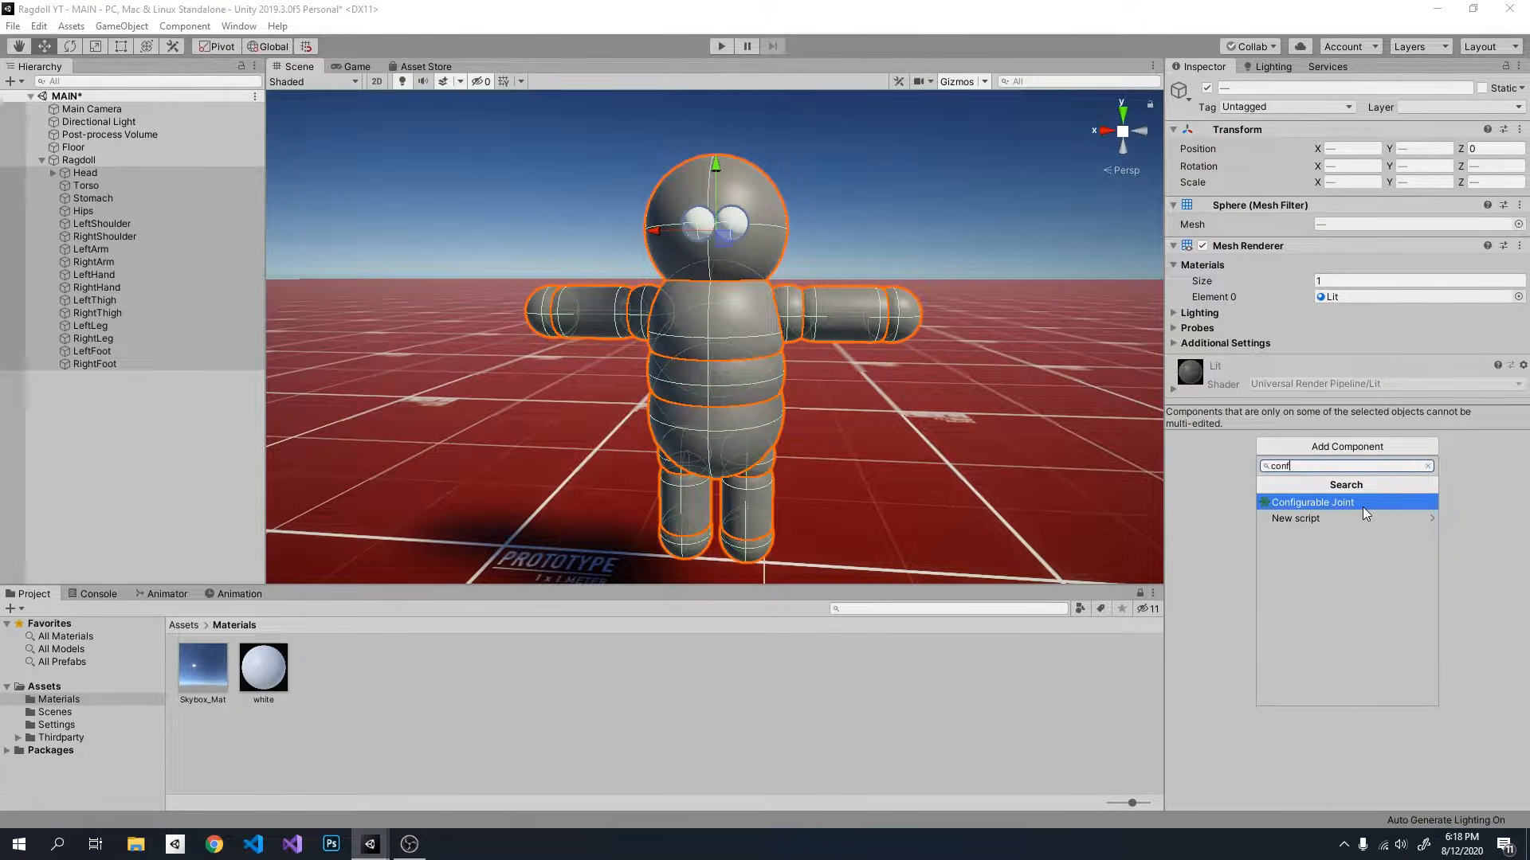
pyautogui.press('BackSpace')
pyautogui.press('BackSpace')
pyautogui.press('BackSpace')
pyautogui.write('ha')
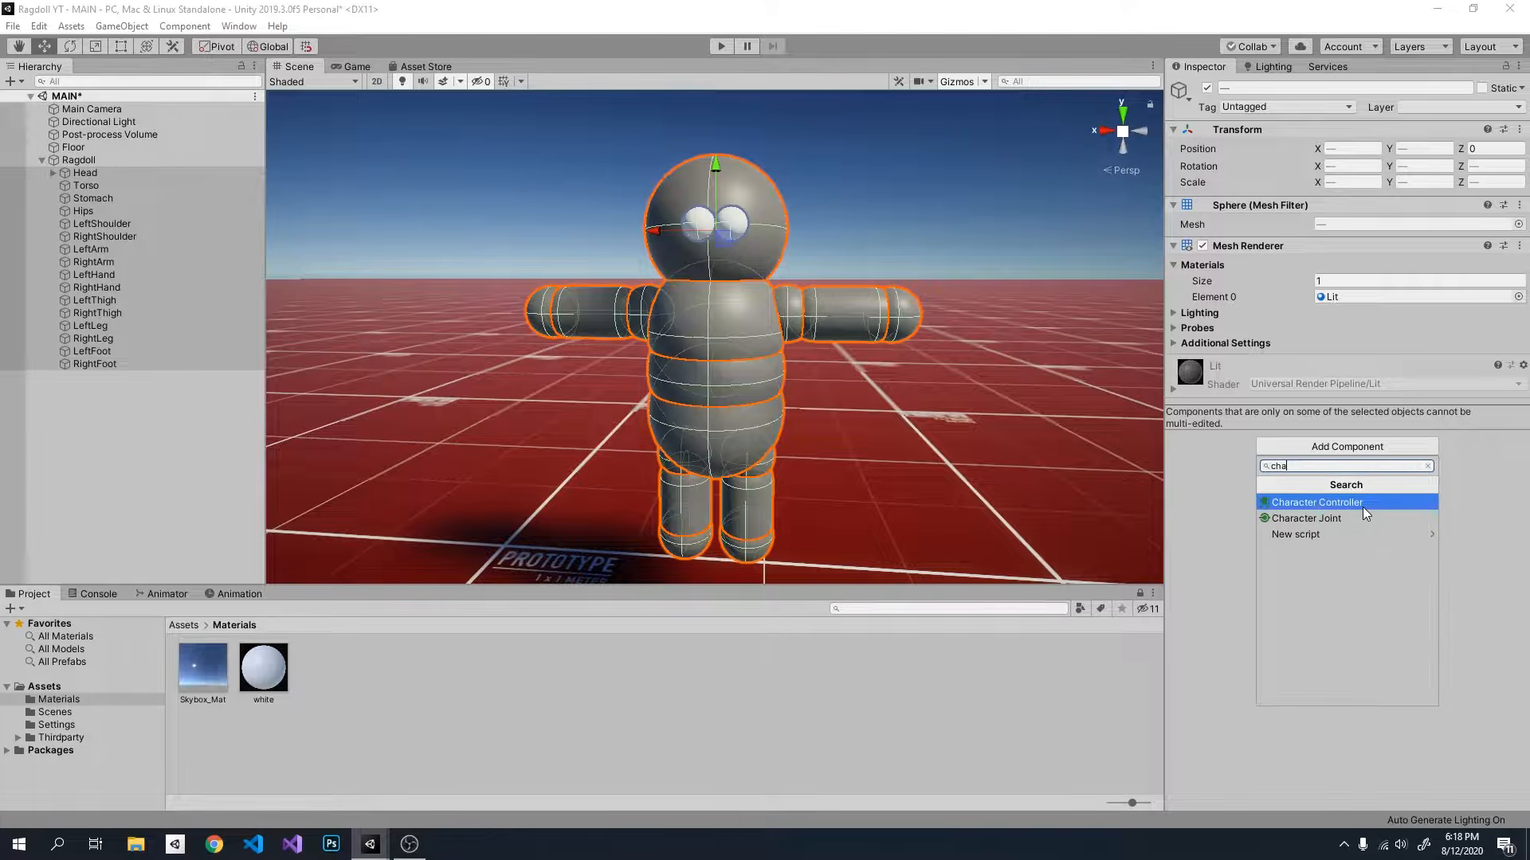
pyautogui.press('BackSpace')
pyautogui.press('BackSpace')
pyautogui.press('BackSpace')
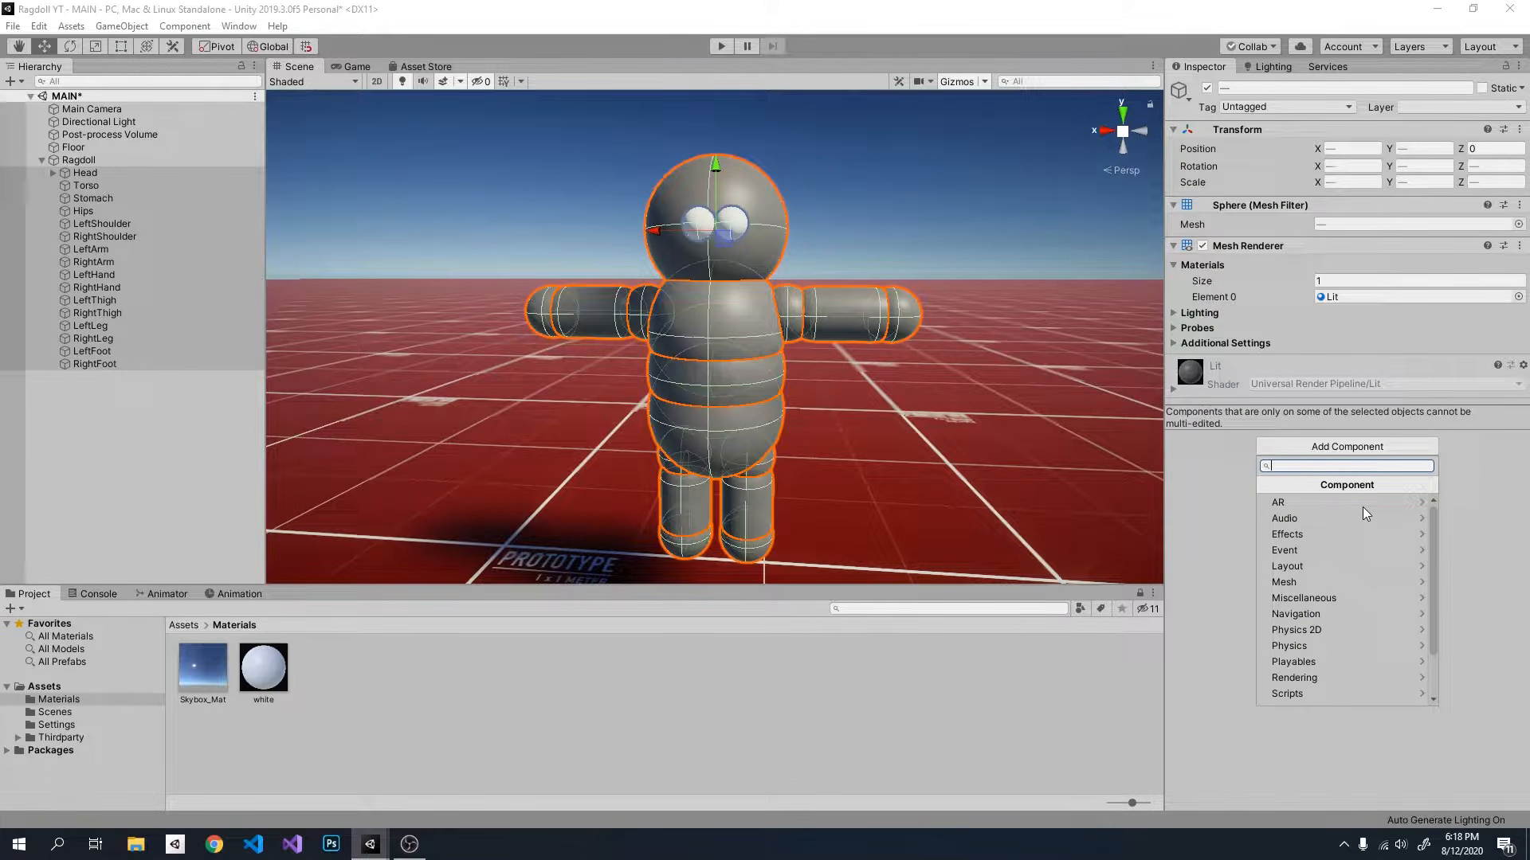
pyautogui.write('joint')
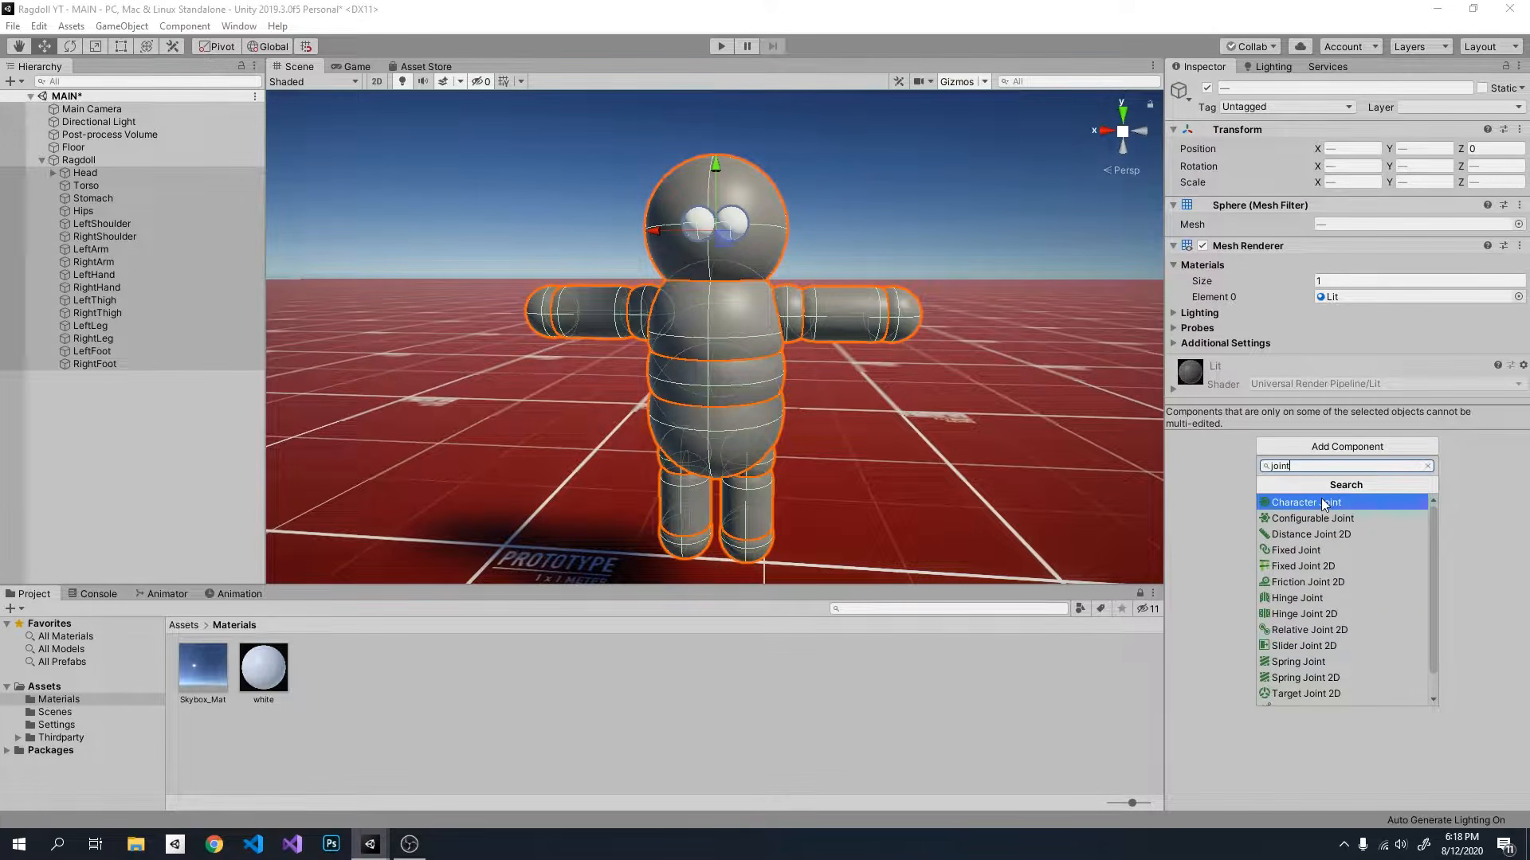
# Step: Add a Configurable Joint component to all selected body parts
pyautogui.press('BackSpace')
pyautogui.press('BackSpace')
pyautogui.press('BackSpace')
pyautogui.press('BackSpace')
pyautogui.press('BackSpace')
pyautogui.write('conf')
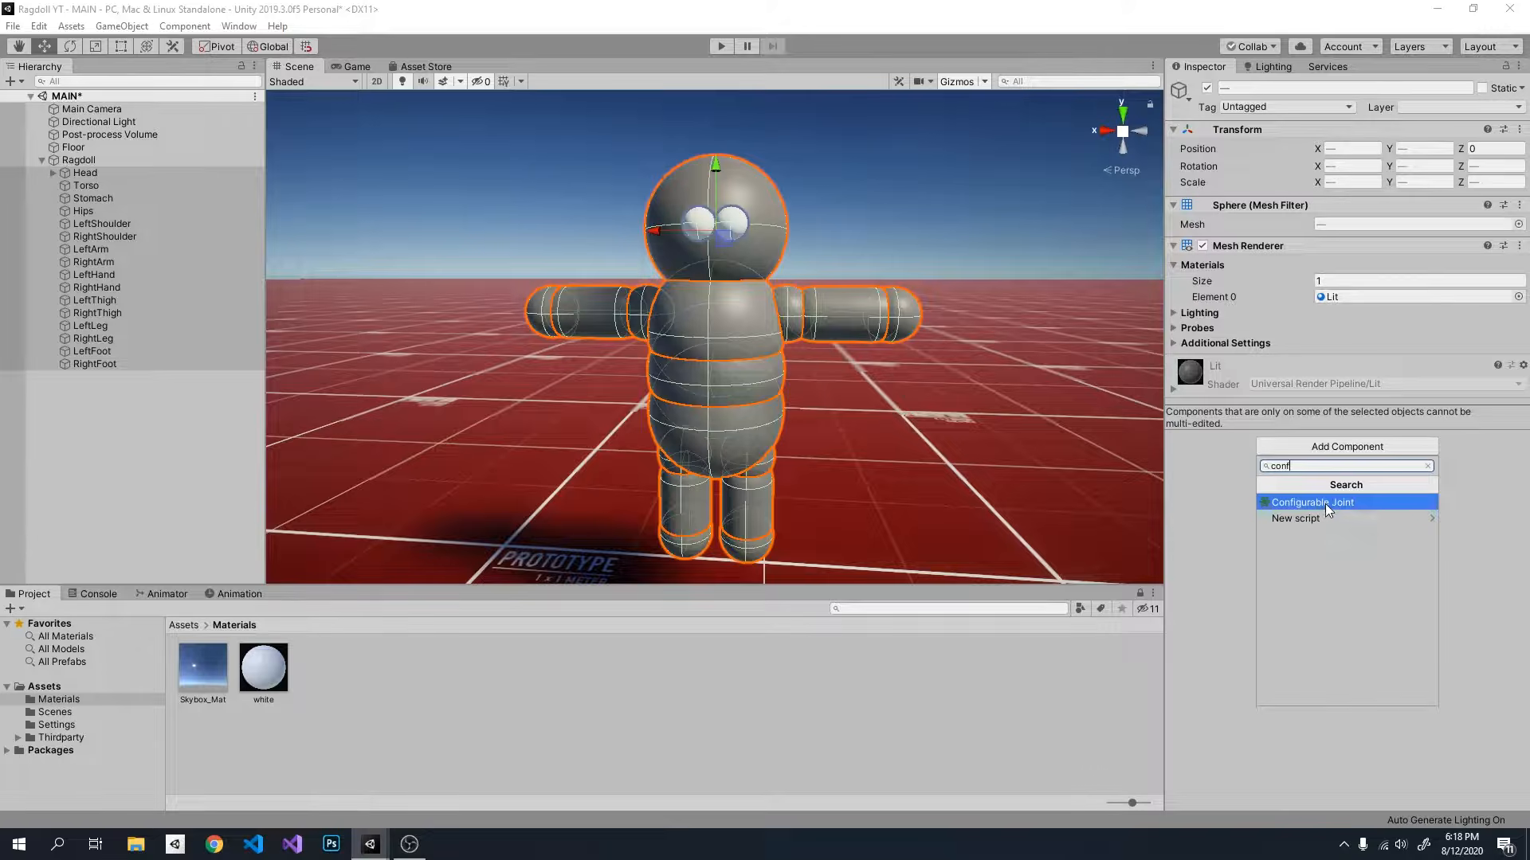
pyautogui.click(1326, 503)
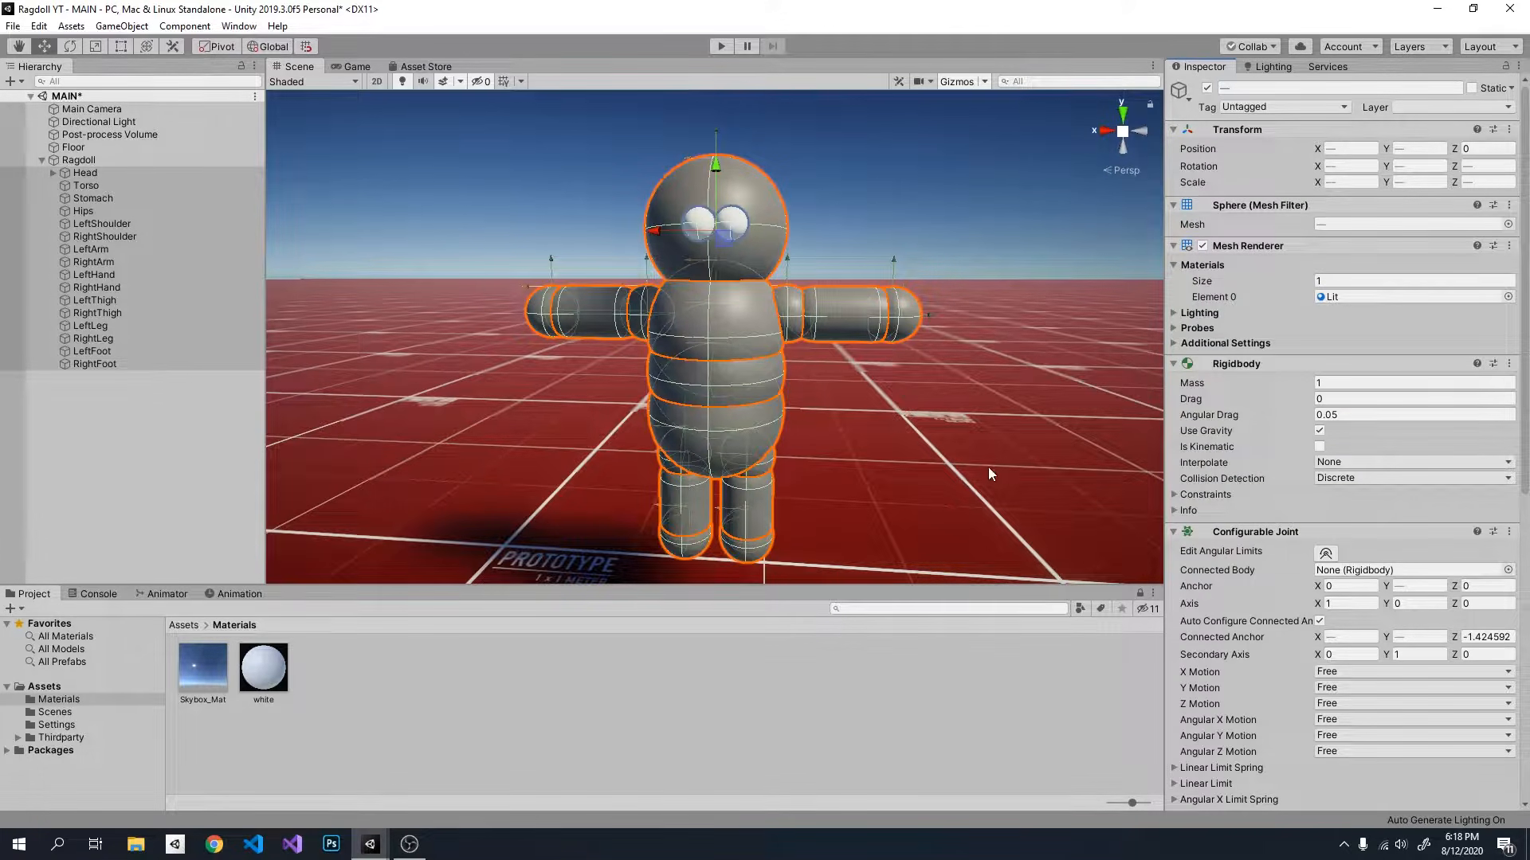
# Step: Check the Rigidbody and Configurable Joint settings on individual body parts, including LeftHand, LeftLeg and Head
pyautogui.click(109, 449)
pyautogui.click(103, 172)
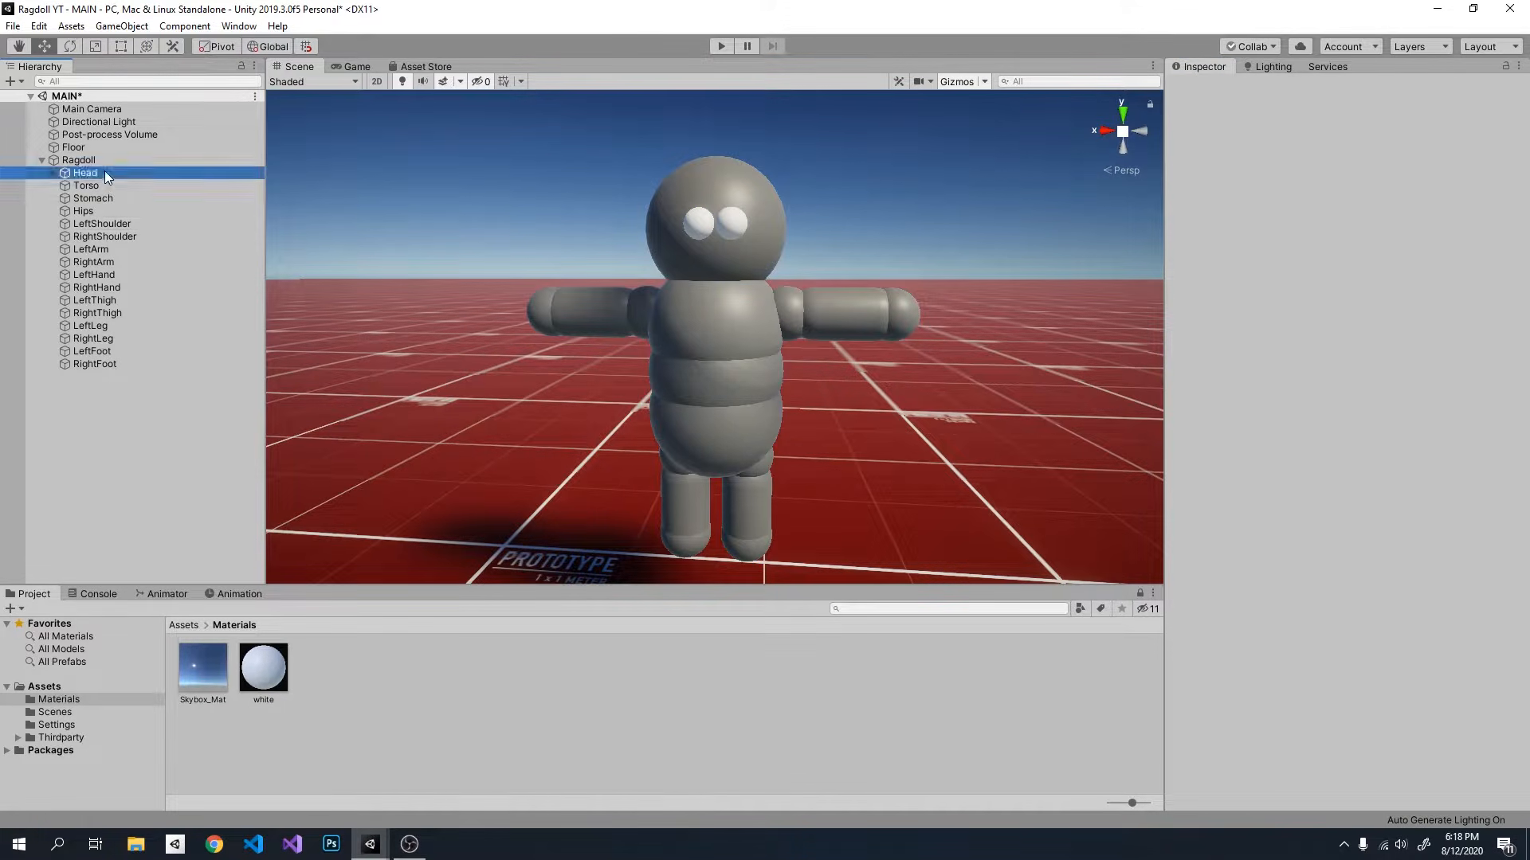
pyautogui.click(118, 224)
pyautogui.click(117, 235)
pyautogui.click(109, 276)
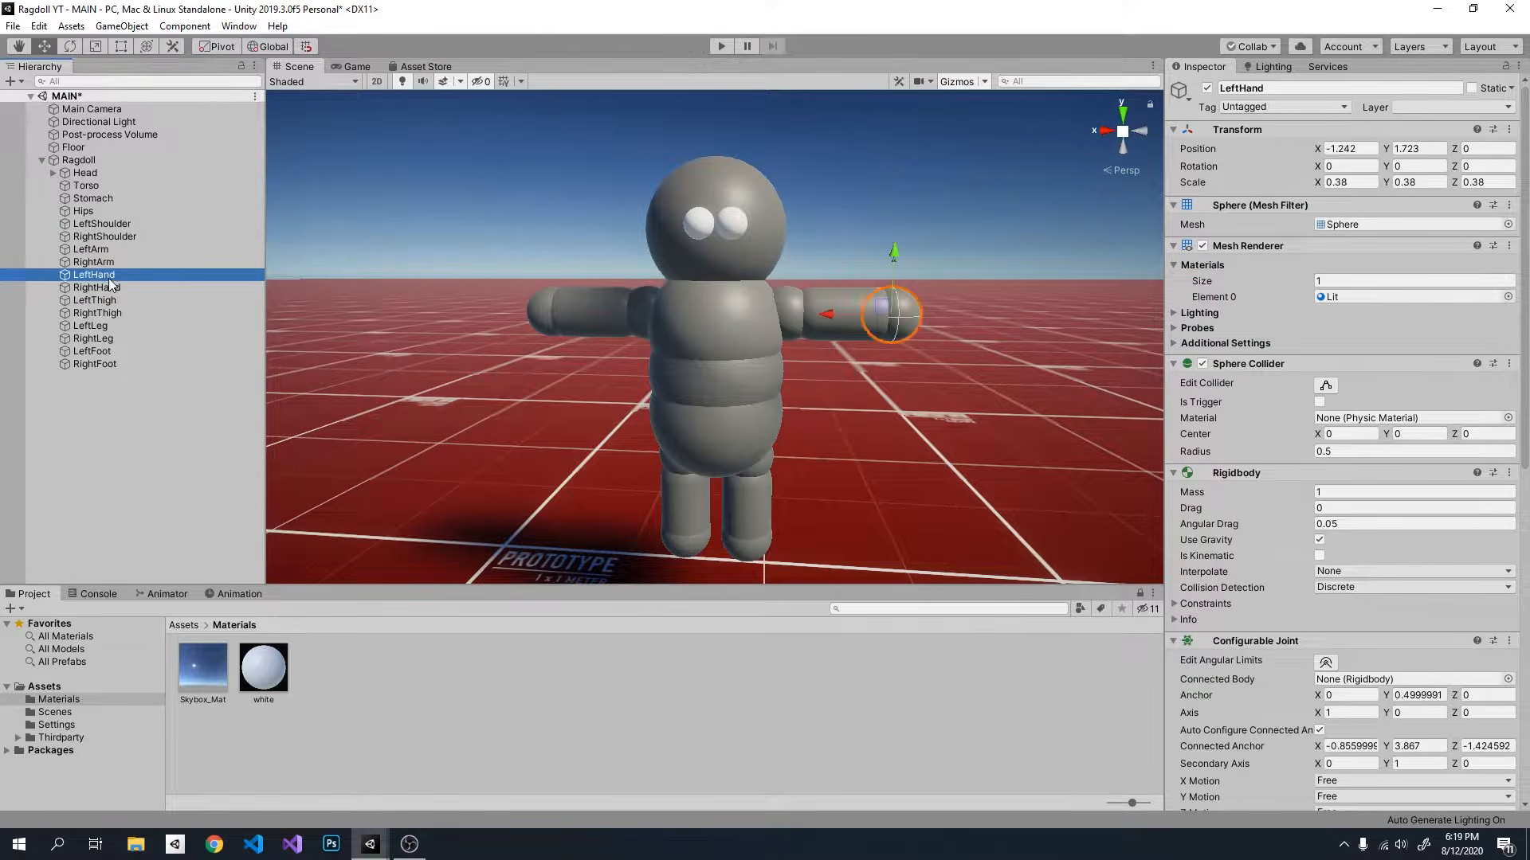
pyautogui.click(114, 325)
pyautogui.scroll(-5, 1172, 567)
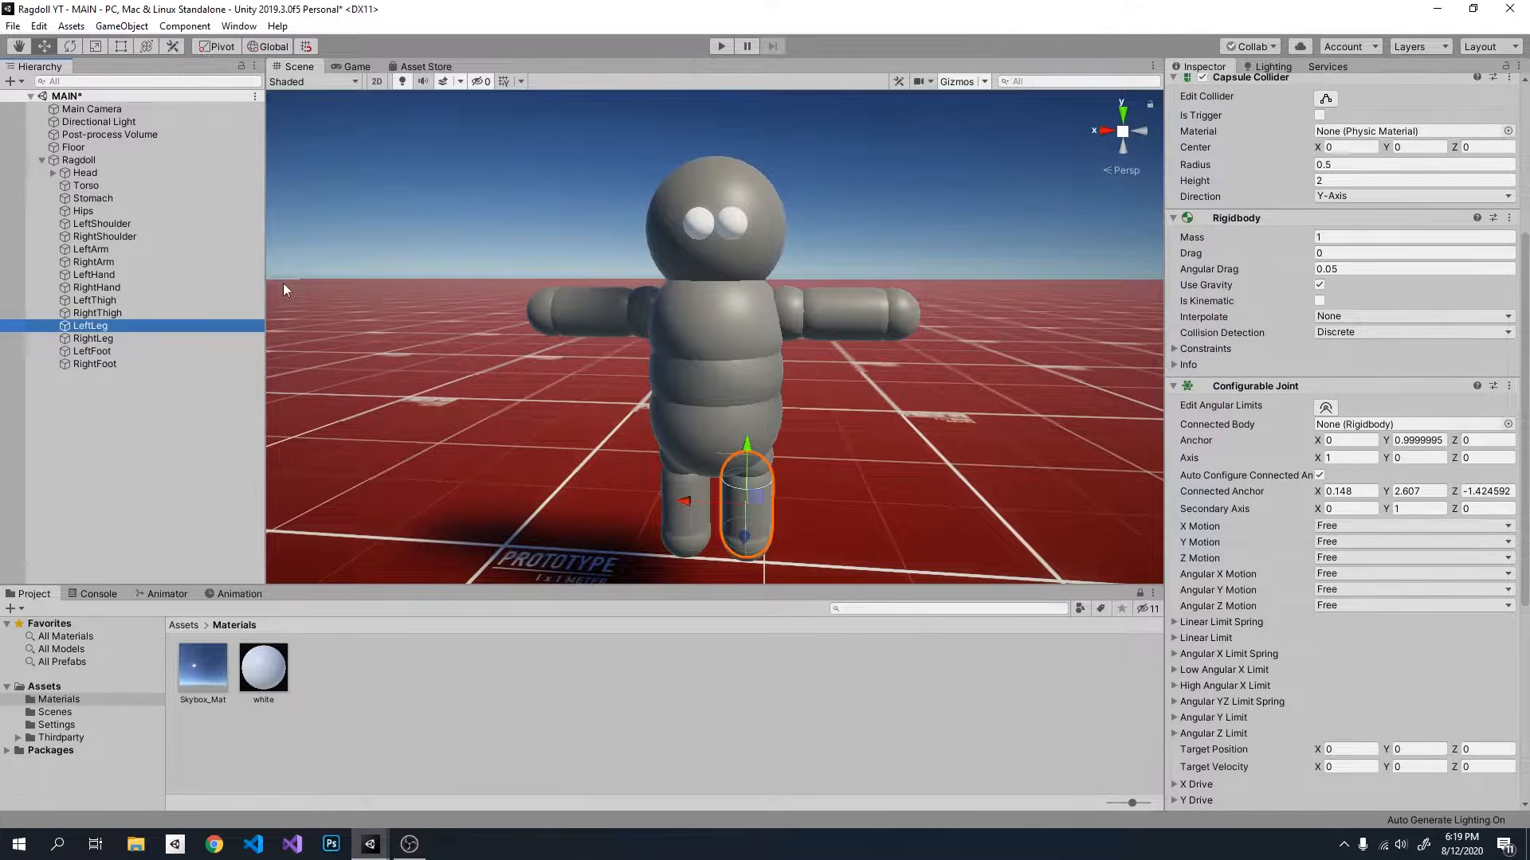
pyautogui.click(175, 236)
pyautogui.click(121, 174)
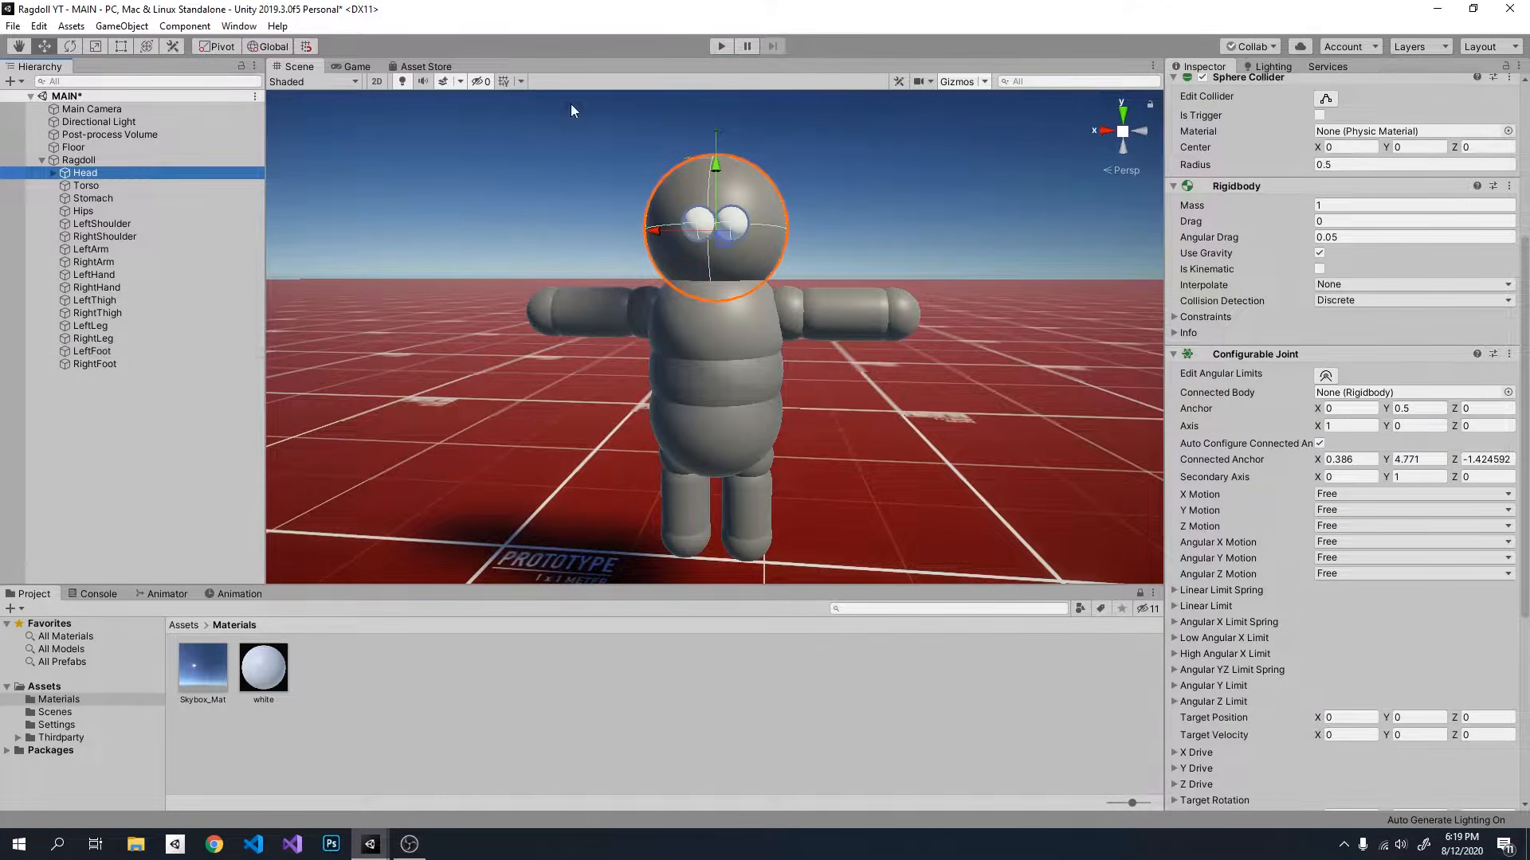
# Step: Run the game, watch how the ragdoll's parts behave in the Scene view, and stop it
pyautogui.click(722, 45)
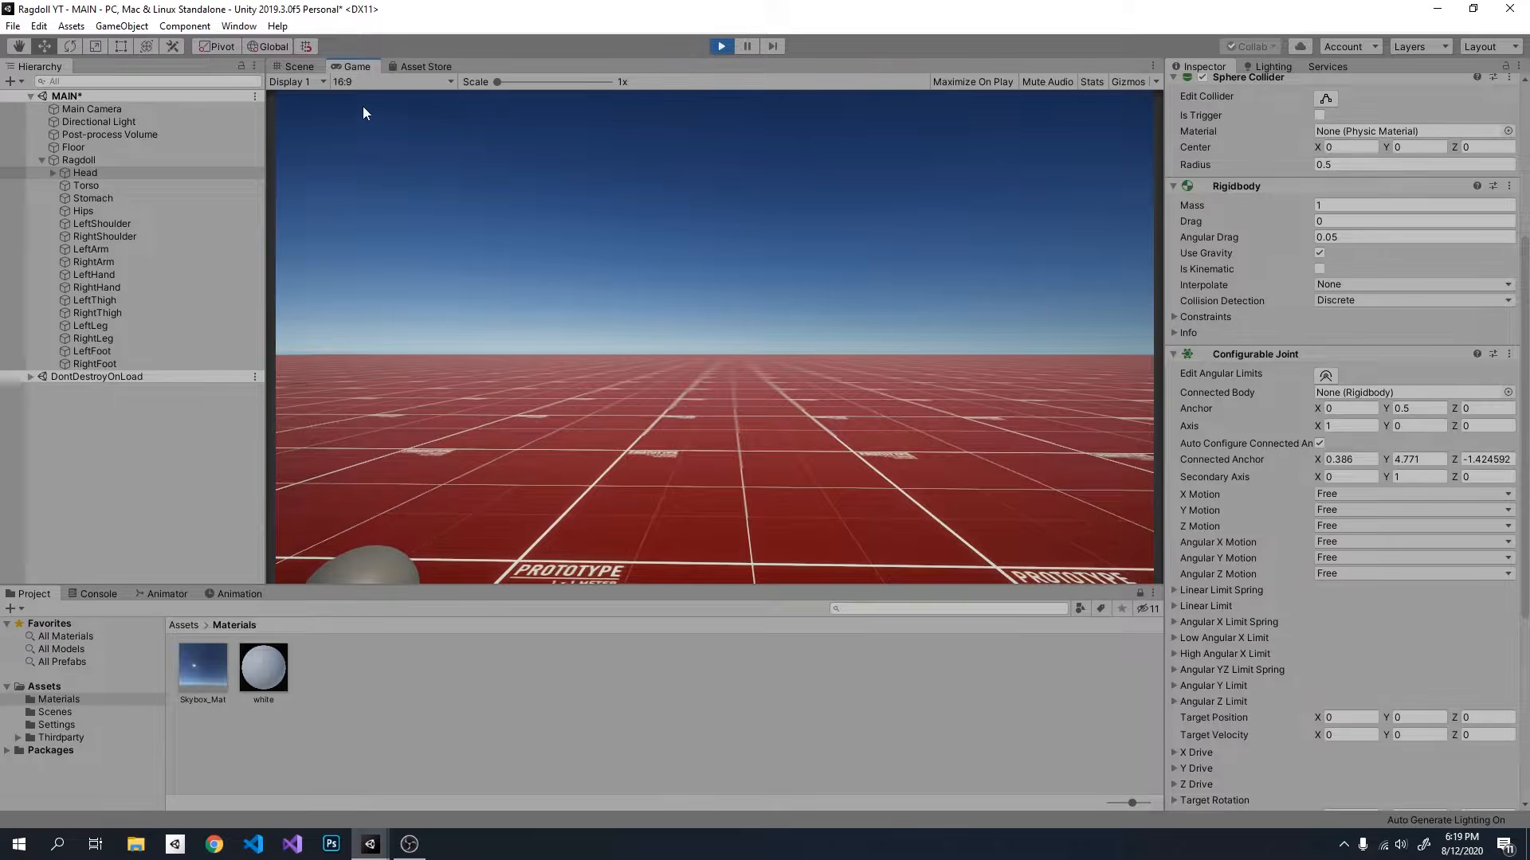
pyautogui.click(300, 67)
pyautogui.moveTo(693, 294); pyautogui.dragTo(748, 135, button='right')
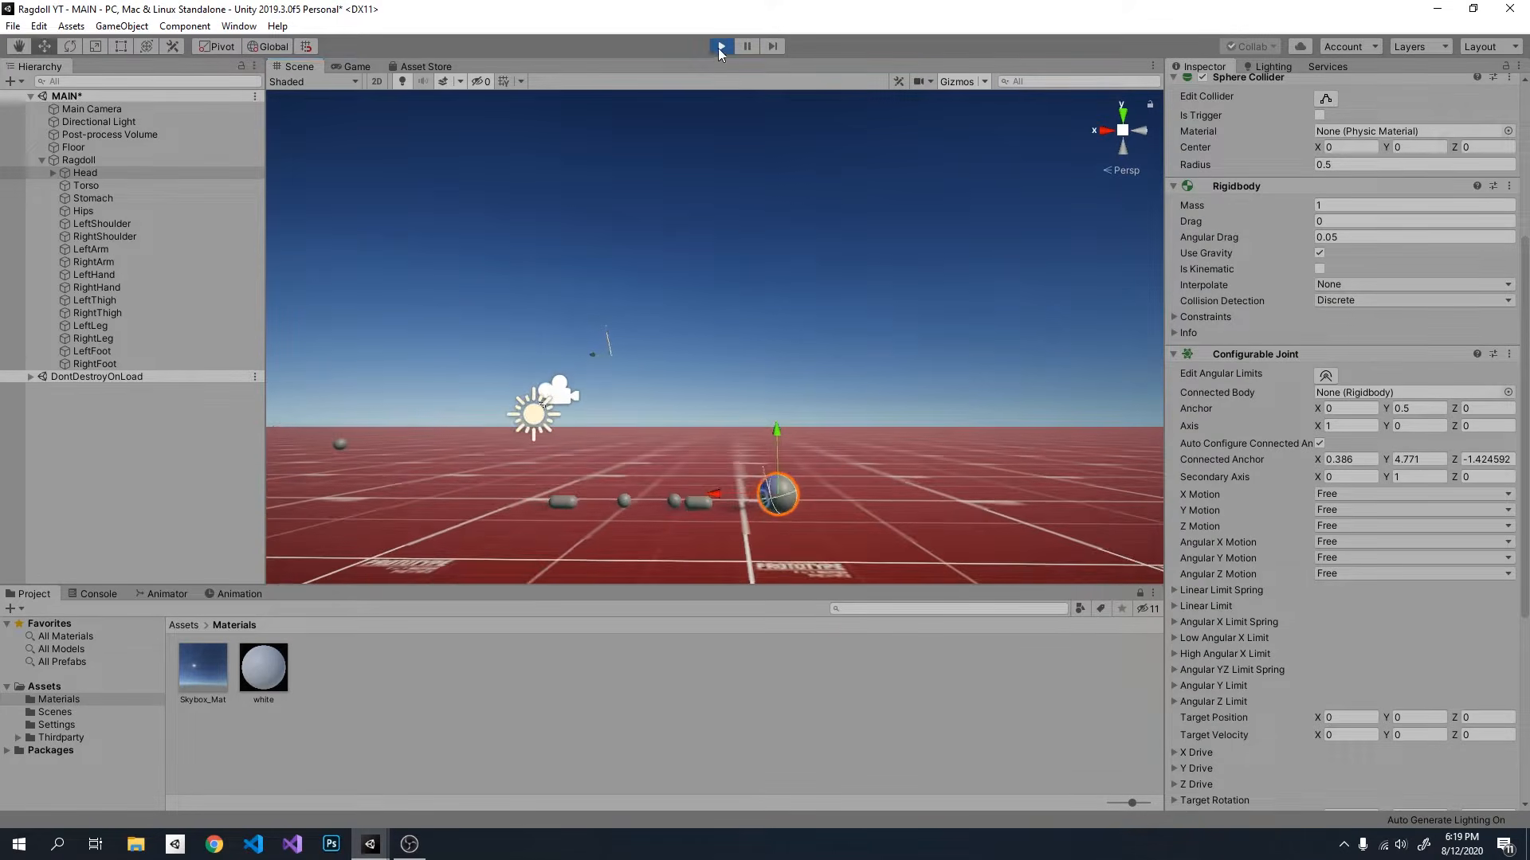
pyautogui.click(720, 46)
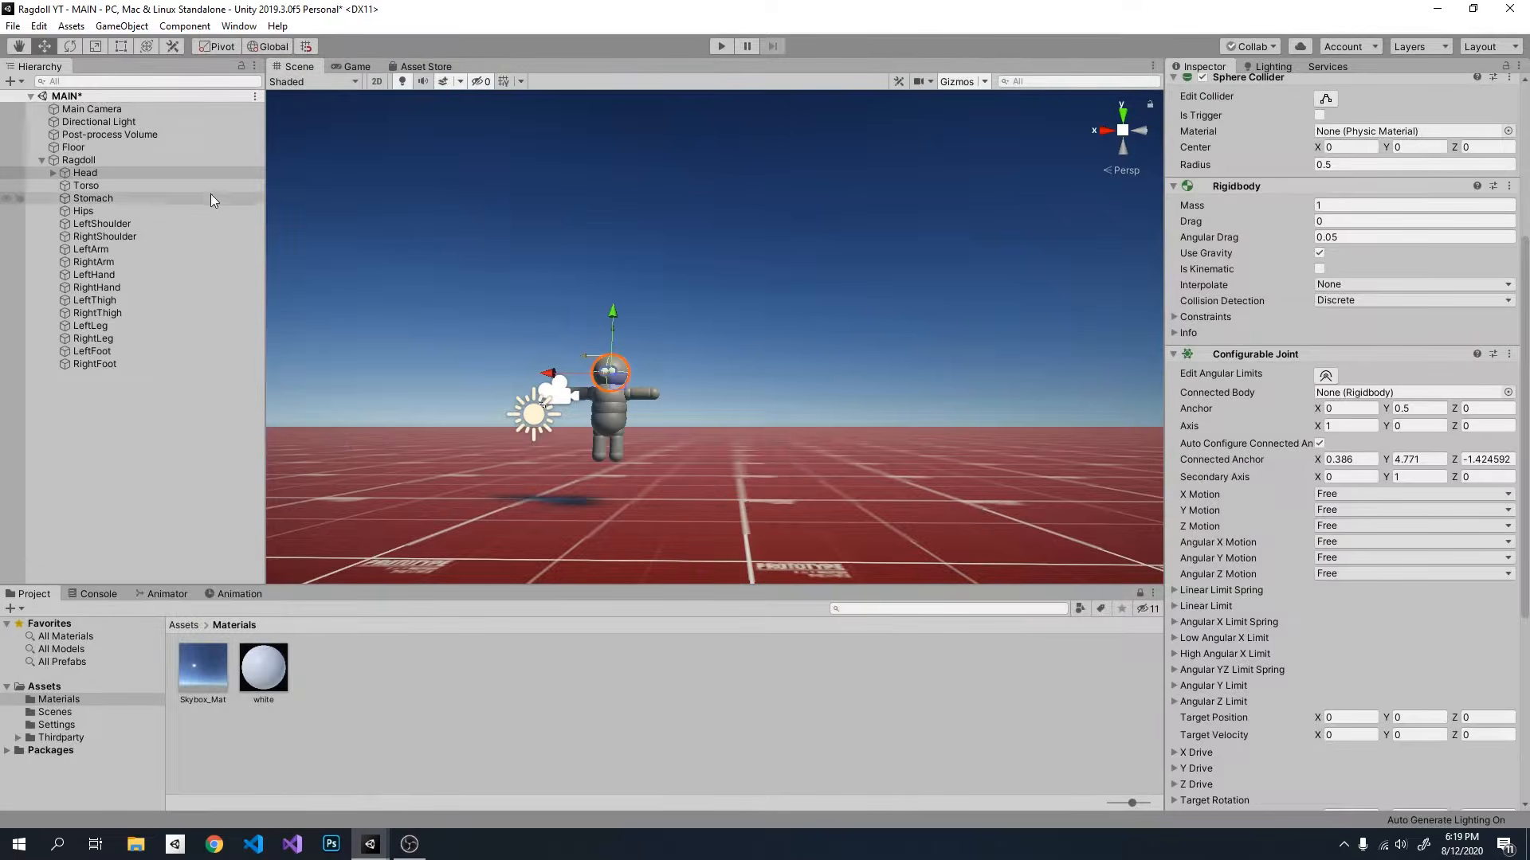
# Step: Select the Head and examine its Configurable Joint settings with the whole ragdoll in close view
pyautogui.click(95, 173)
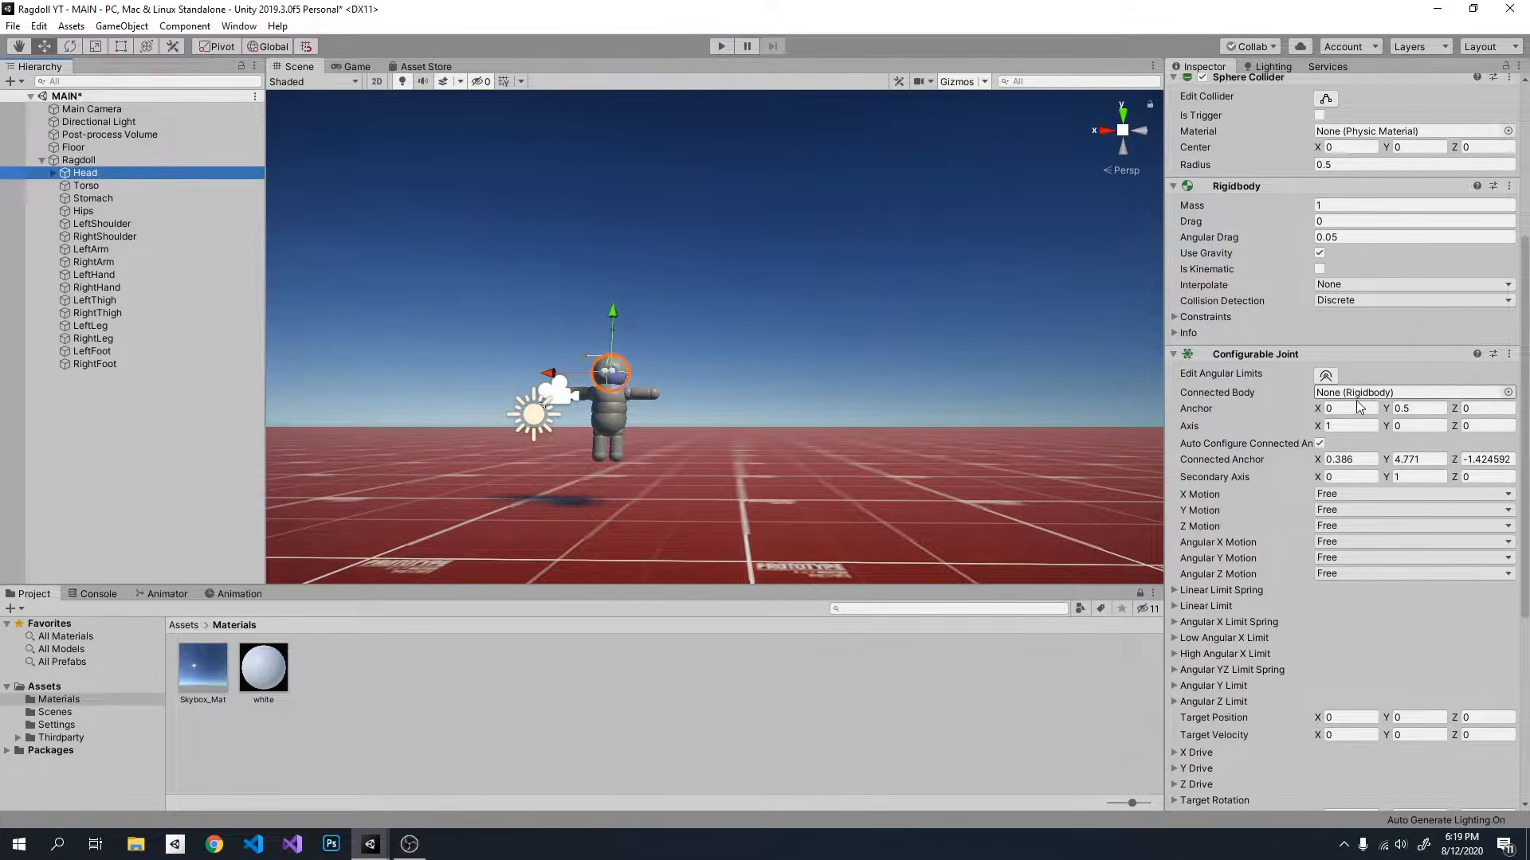
pyautogui.keyDown('alt'); pyautogui.moveTo(996, 409); pyautogui.dragTo(853, 410); pyautogui.keyUp('alt')
pyautogui.press('w')
pyautogui.moveTo(852, 410); pyautogui.dragTo(885, 387, button='right')
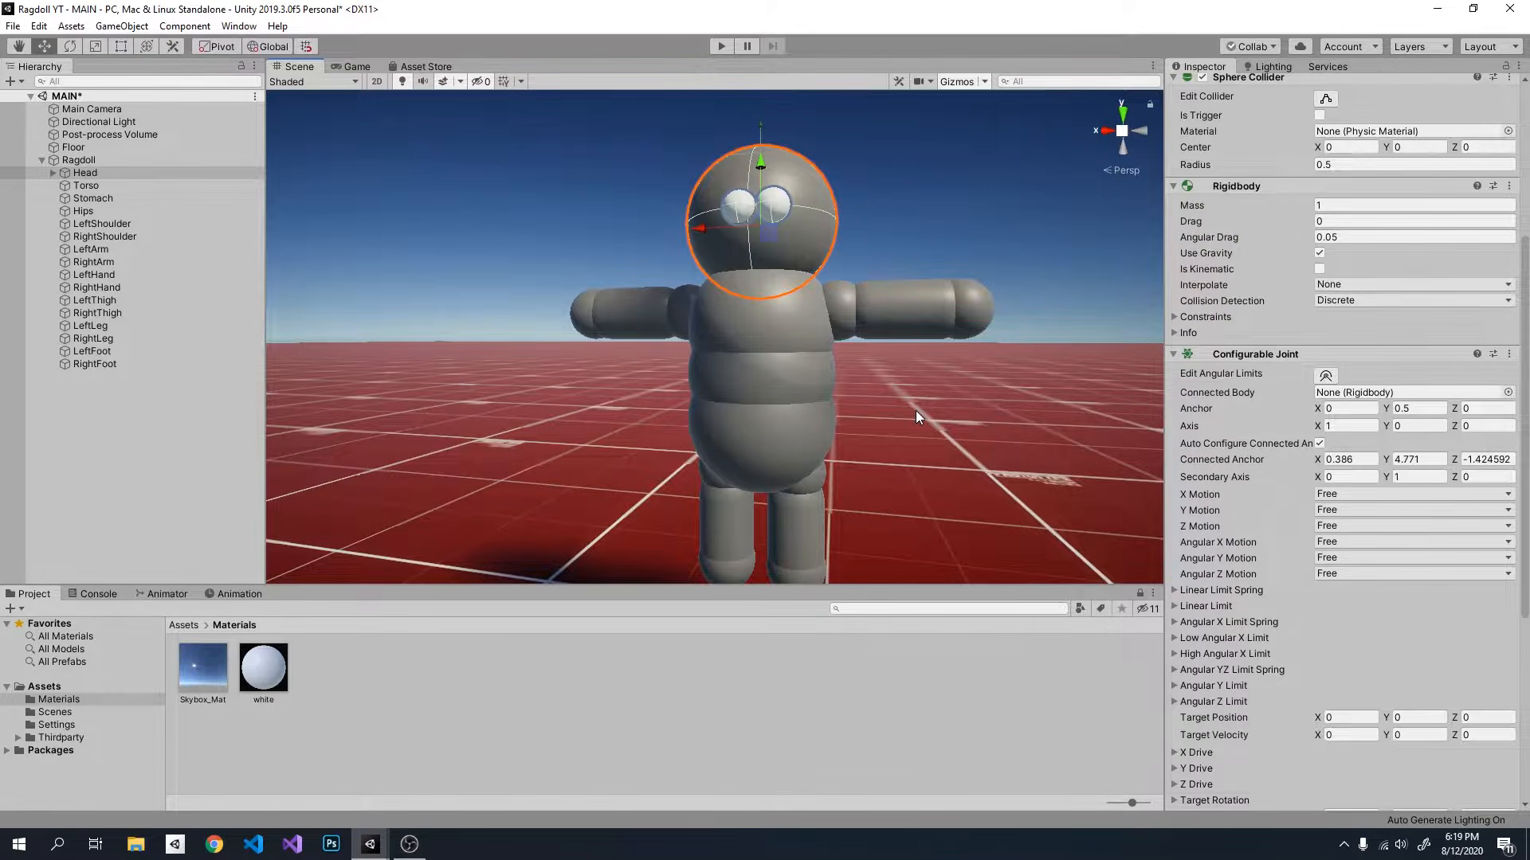
pyautogui.press('s')
pyautogui.moveTo(872, 424); pyautogui.dragTo(877, 434, button='right')
pyautogui.press('w')
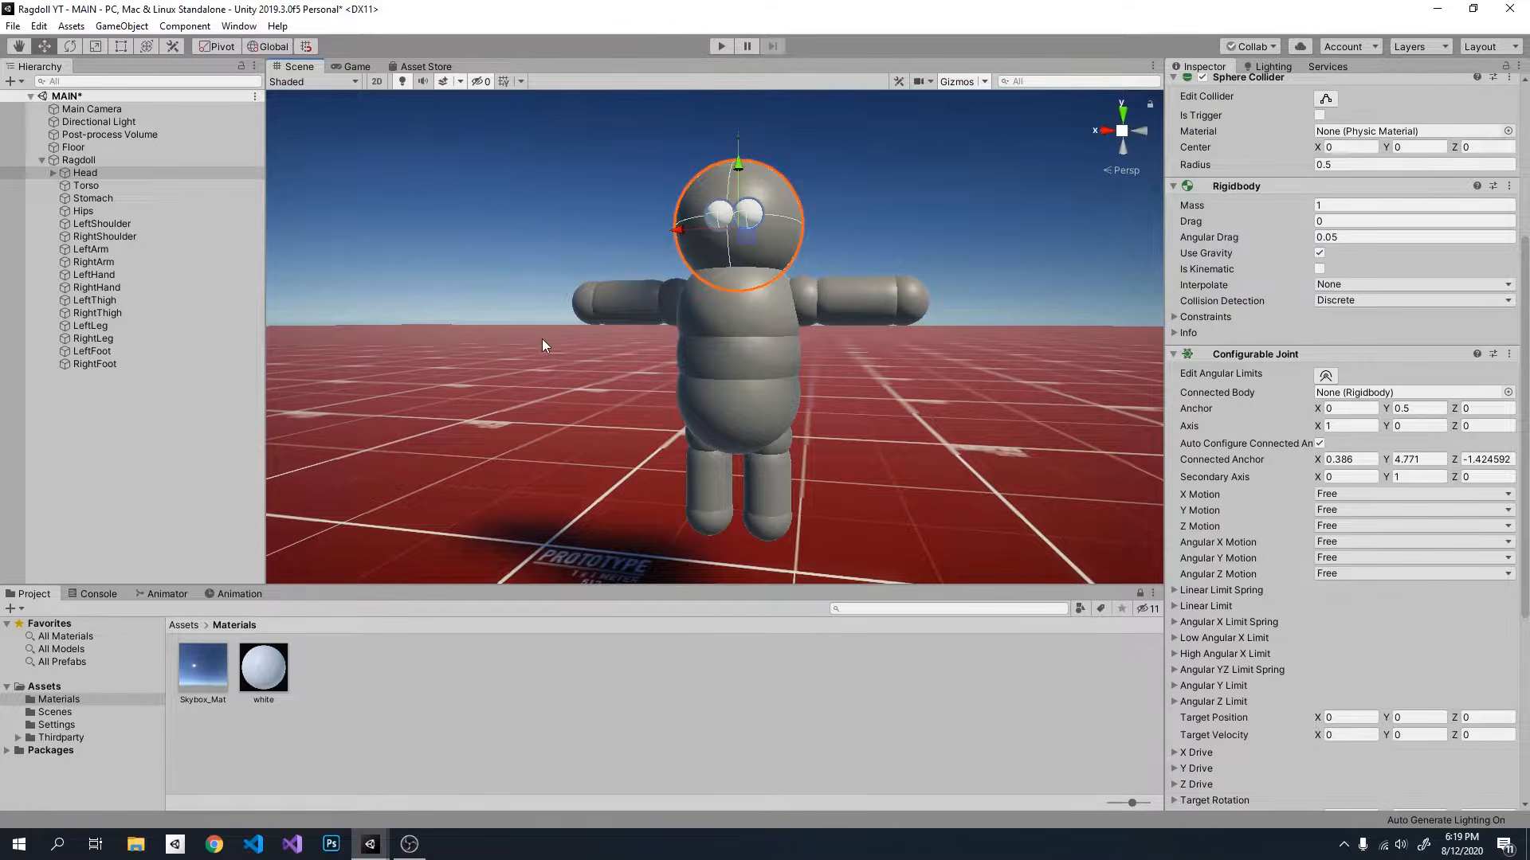
# Step: Set Torso as the Connected Body of the Head's Configurable Joint
pyautogui.click(102, 175)
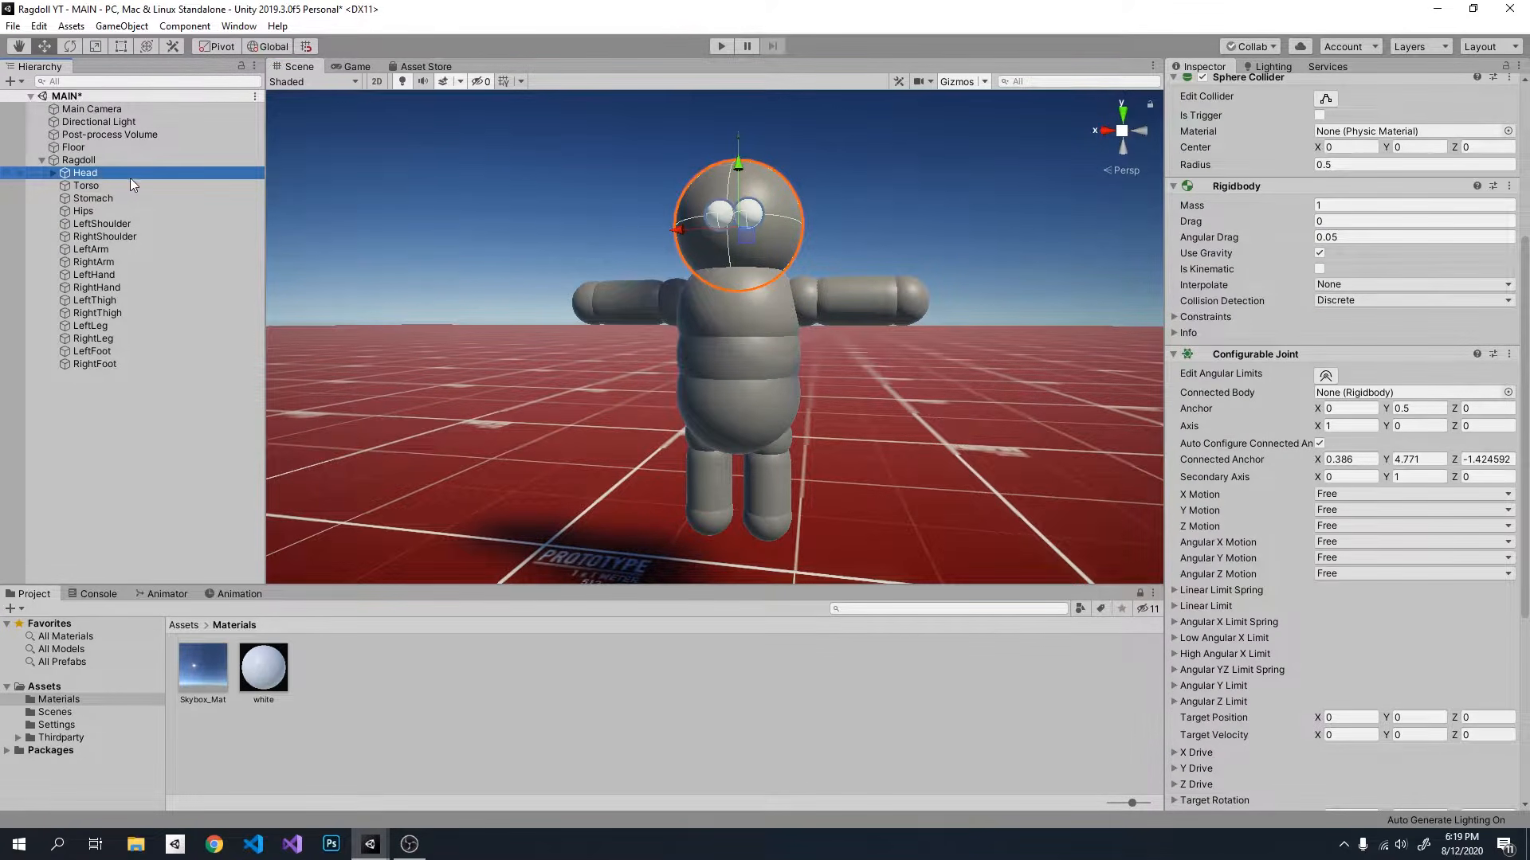
pyautogui.moveTo(107, 185); pyautogui.dragTo(1384, 401)
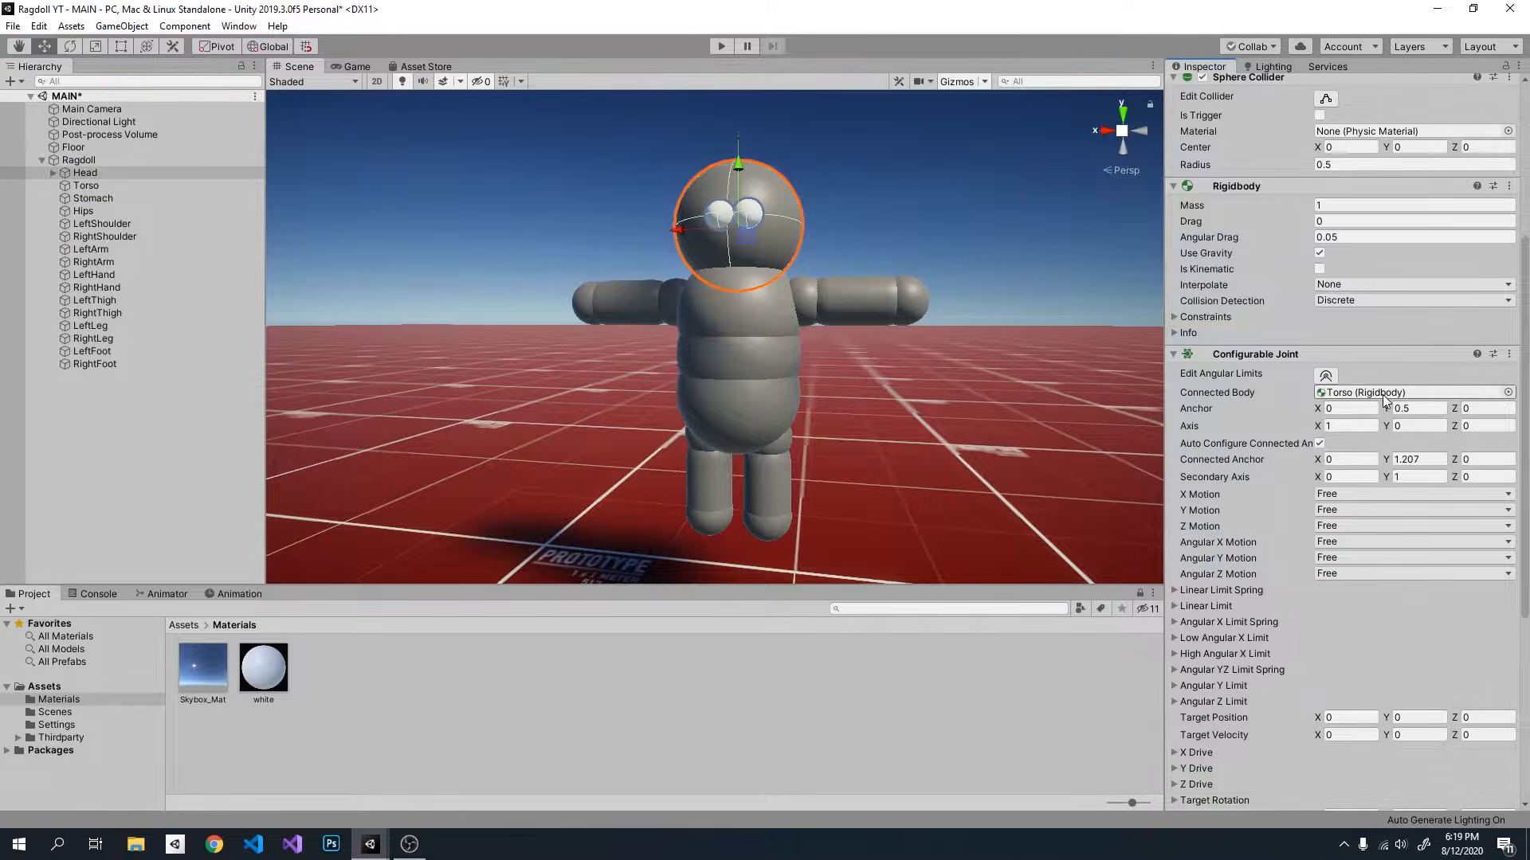
pyautogui.click(110, 172)
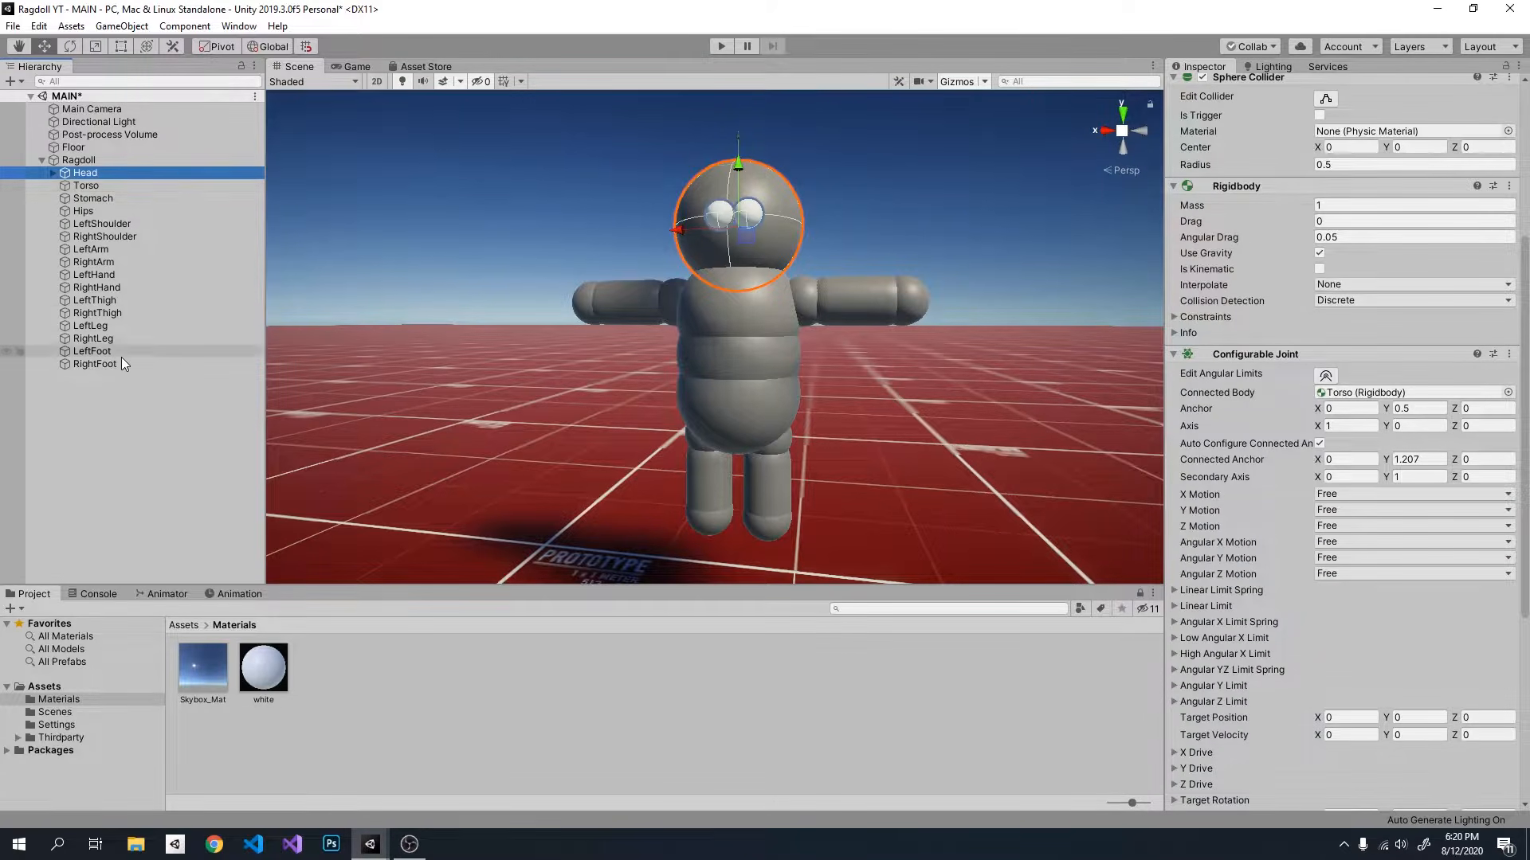
# Step: Set the Configurable Joint's Connected Body to Stomach on the Torso and to Hips on the Stomach
pyautogui.click(138, 187)
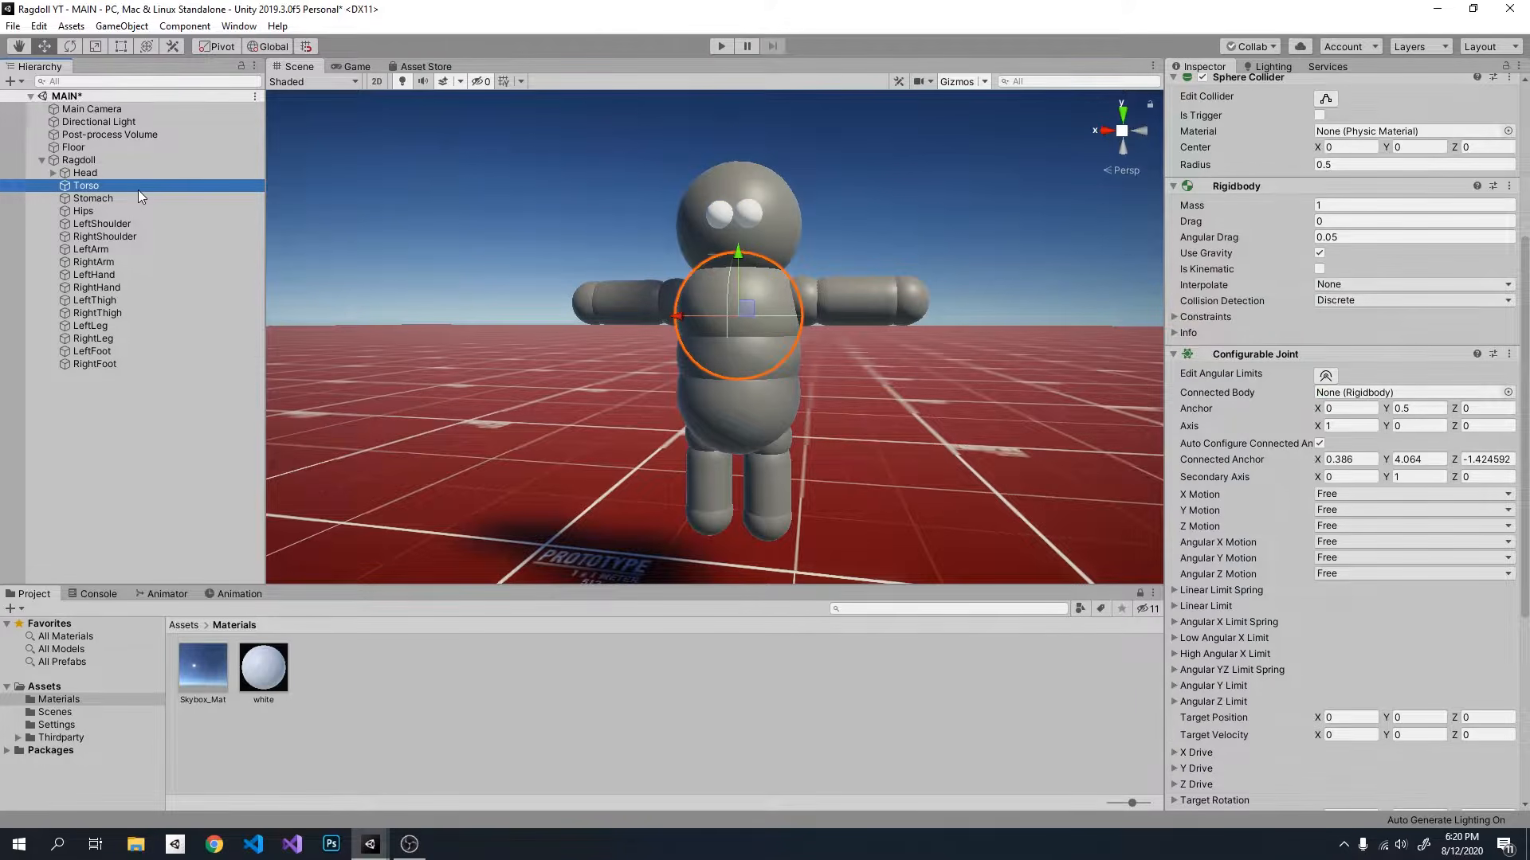
pyautogui.moveTo(156, 198); pyautogui.dragTo(1348, 401)
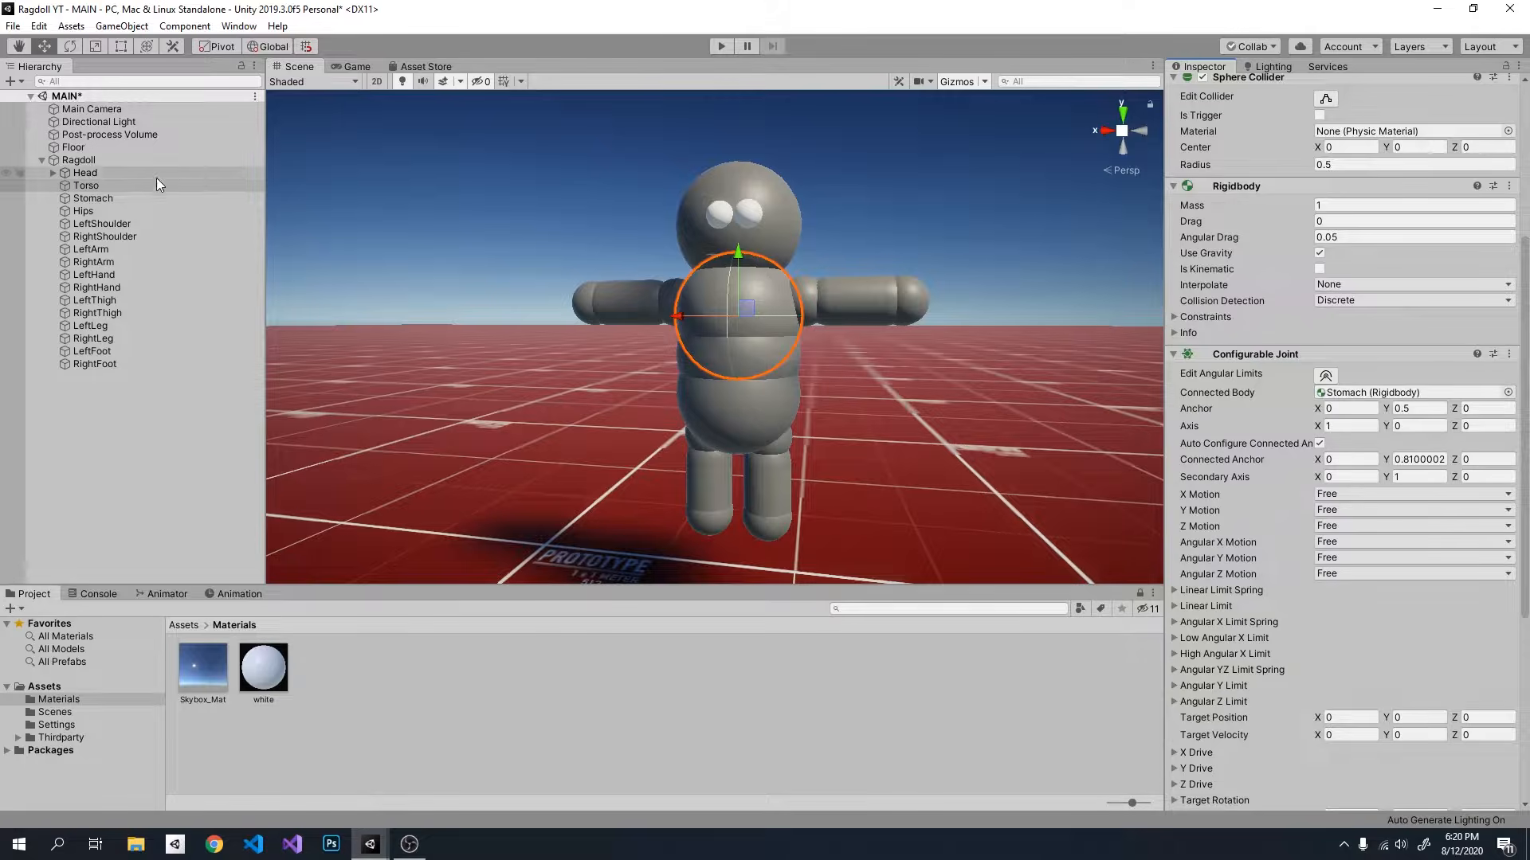
pyautogui.click(115, 198)
pyautogui.moveTo(107, 212); pyautogui.dragTo(1352, 403)
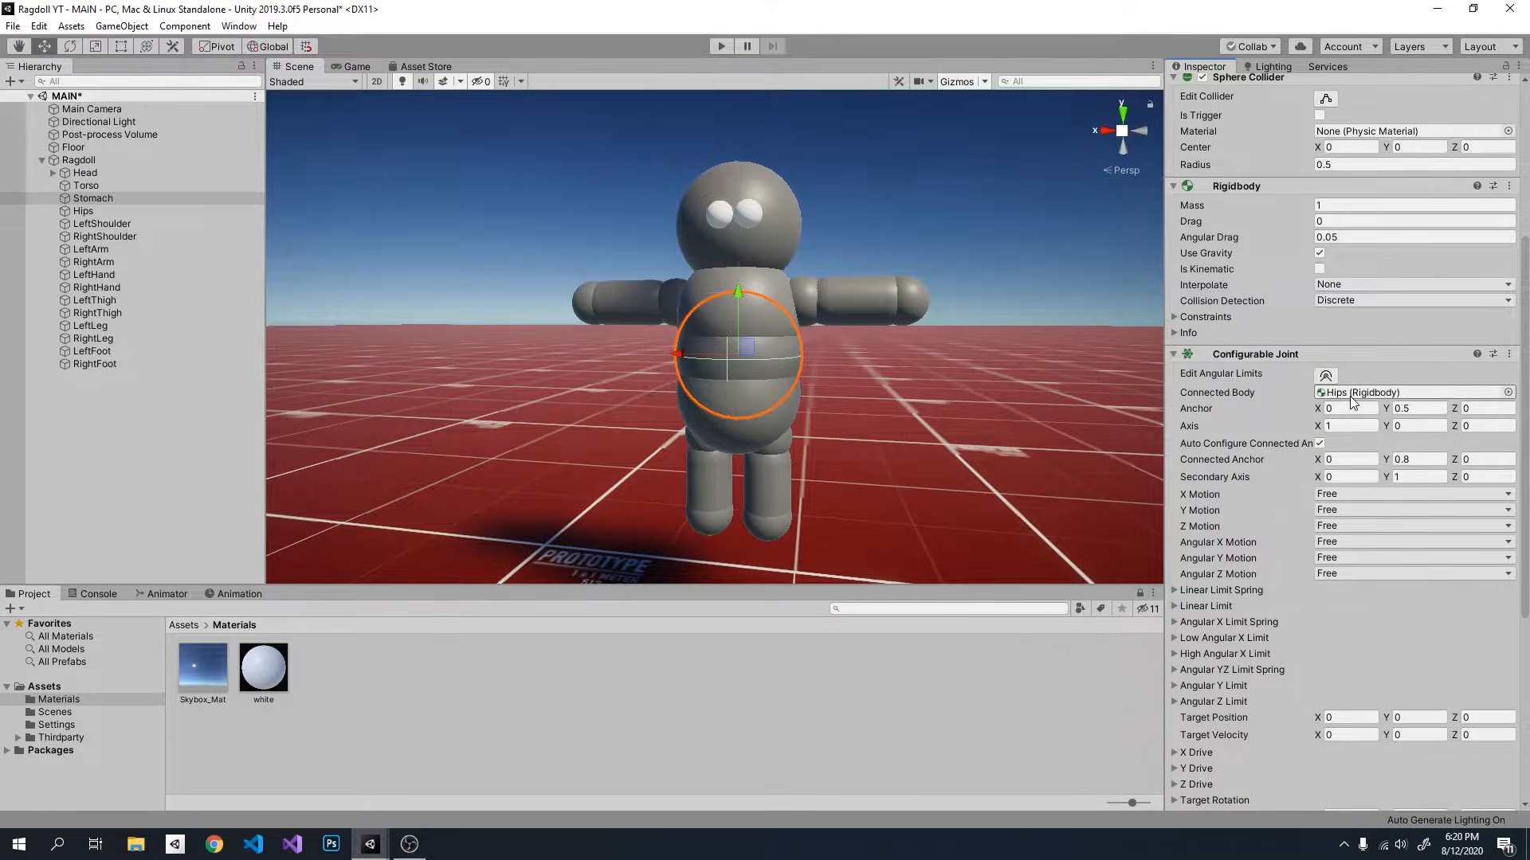
# Step: Set Torso as the Connected Body of the Configurable Joints on LeftShoulder and RightShoulder
pyautogui.click(137, 223)
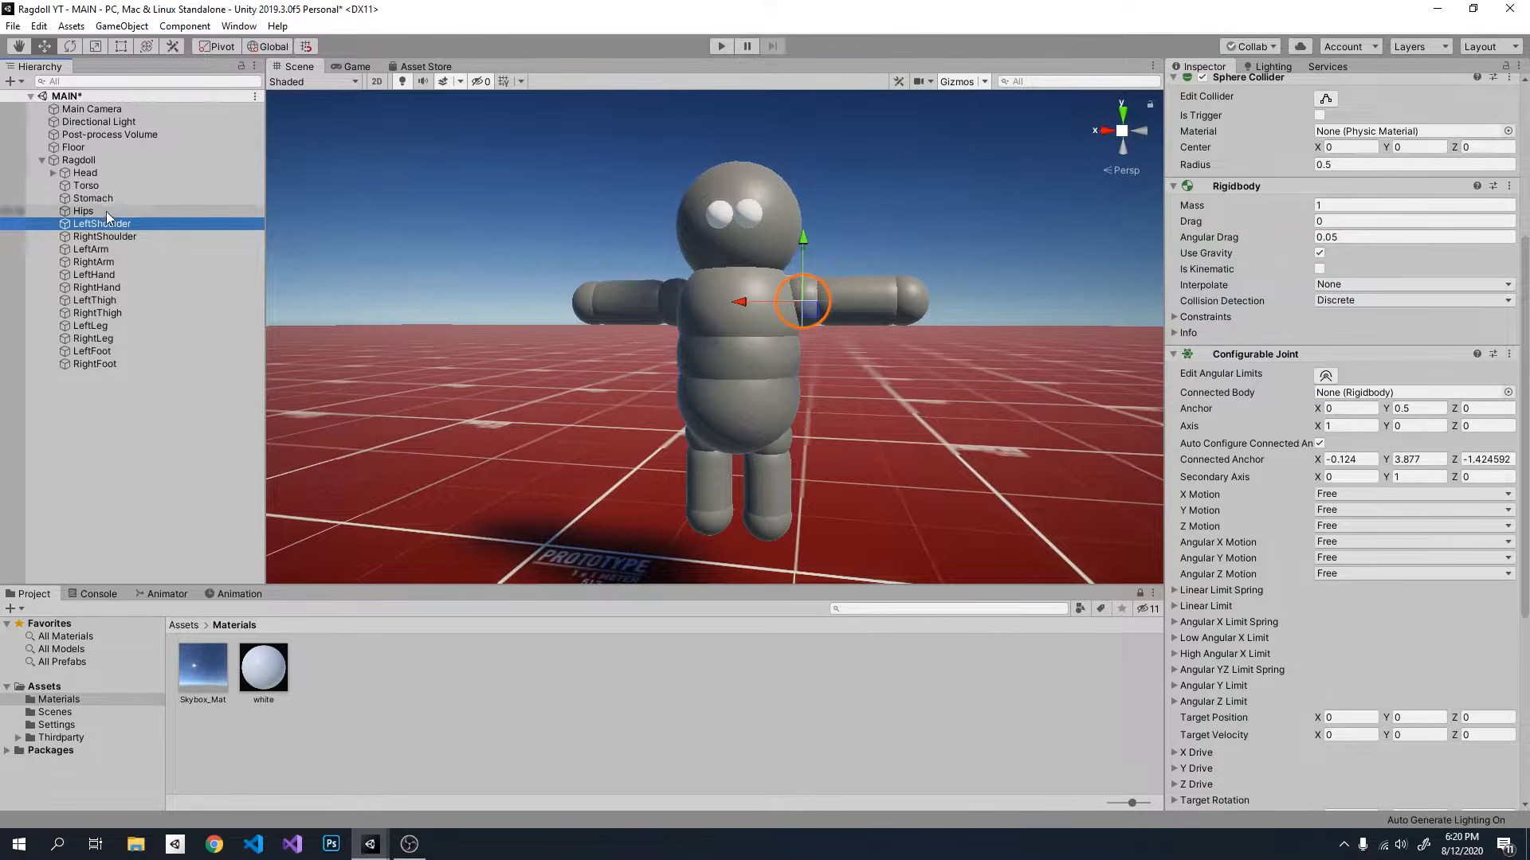
pyautogui.moveTo(131, 211)
pyautogui.mouseDown()
pyautogui.moveTo(651, 242)
pyautogui.moveTo(1362, 365)
pyautogui.moveTo(100, 213)
pyautogui.mouseUp()
pyautogui.click(102, 213)
pyautogui.click(105, 225)
pyautogui.moveTo(103, 183); pyautogui.dragTo(1410, 392)
pyautogui.click(121, 236)
pyautogui.moveTo(97, 188); pyautogui.dragTo(1326, 394)
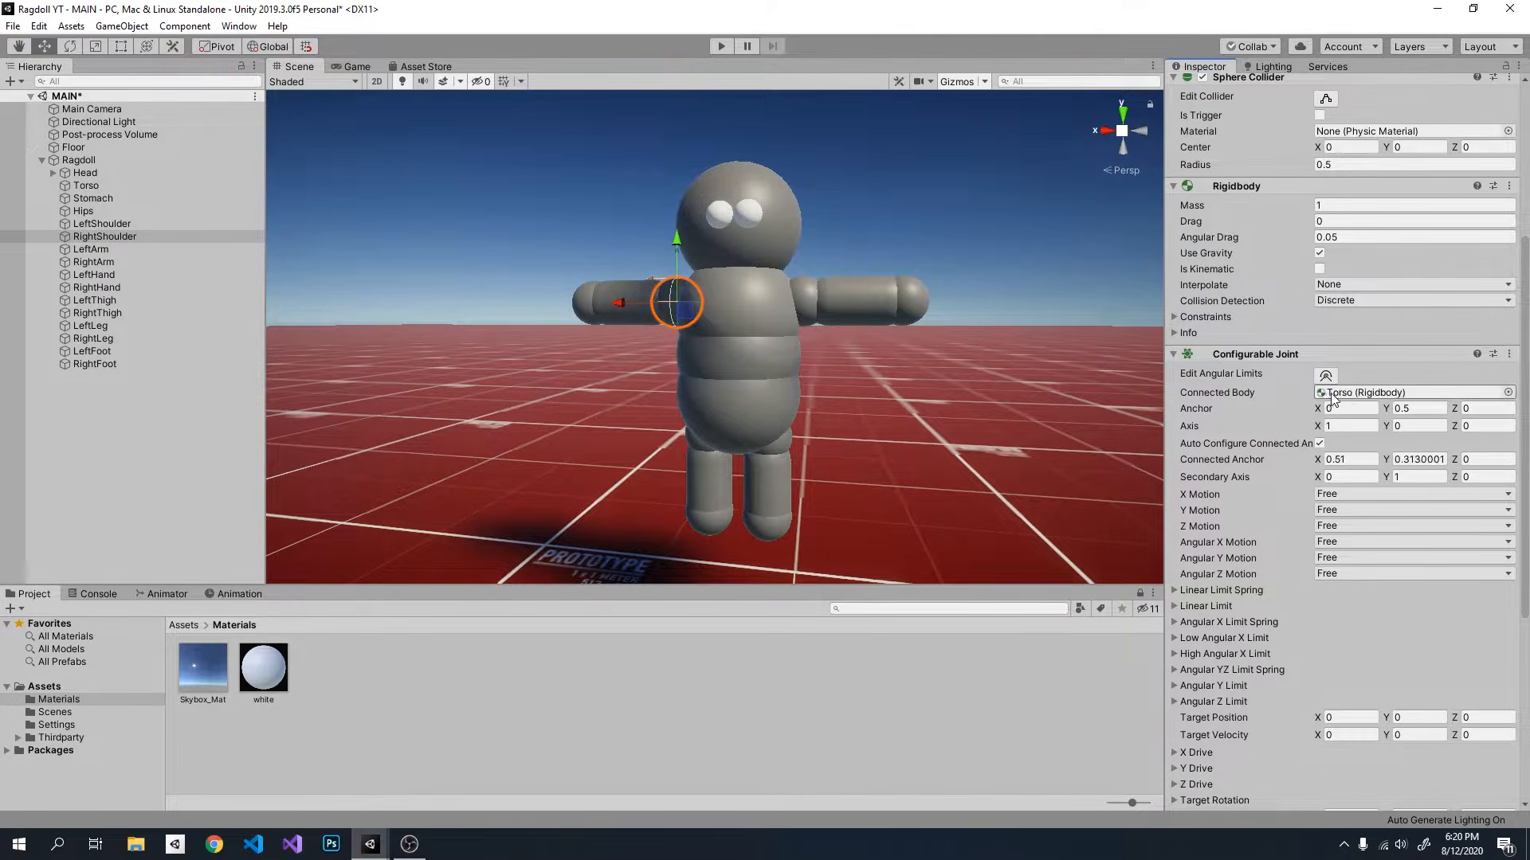
# Step: Set the Configurable Joint's Connected Body to LeftShoulder on LeftArm and to RightShoulder on RightArm
pyautogui.click(116, 248)
pyautogui.moveTo(137, 225); pyautogui.dragTo(1410, 425)
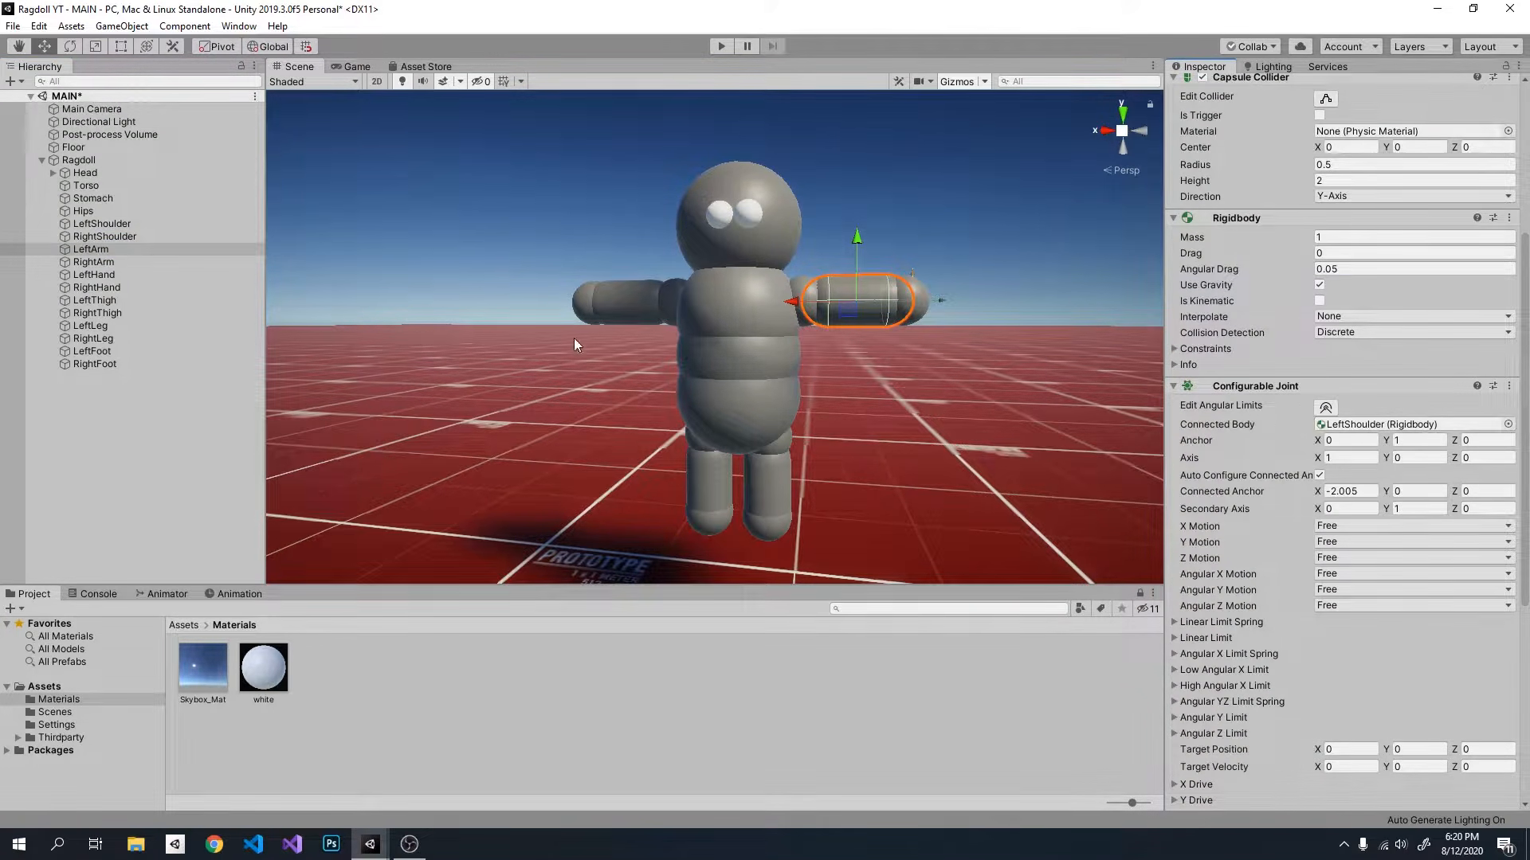
pyautogui.click(133, 262)
pyautogui.moveTo(118, 236); pyautogui.dragTo(1402, 425)
# Step: Check the Connected Body of the joints on the shoulders and the RightArm
pyautogui.click(112, 260)
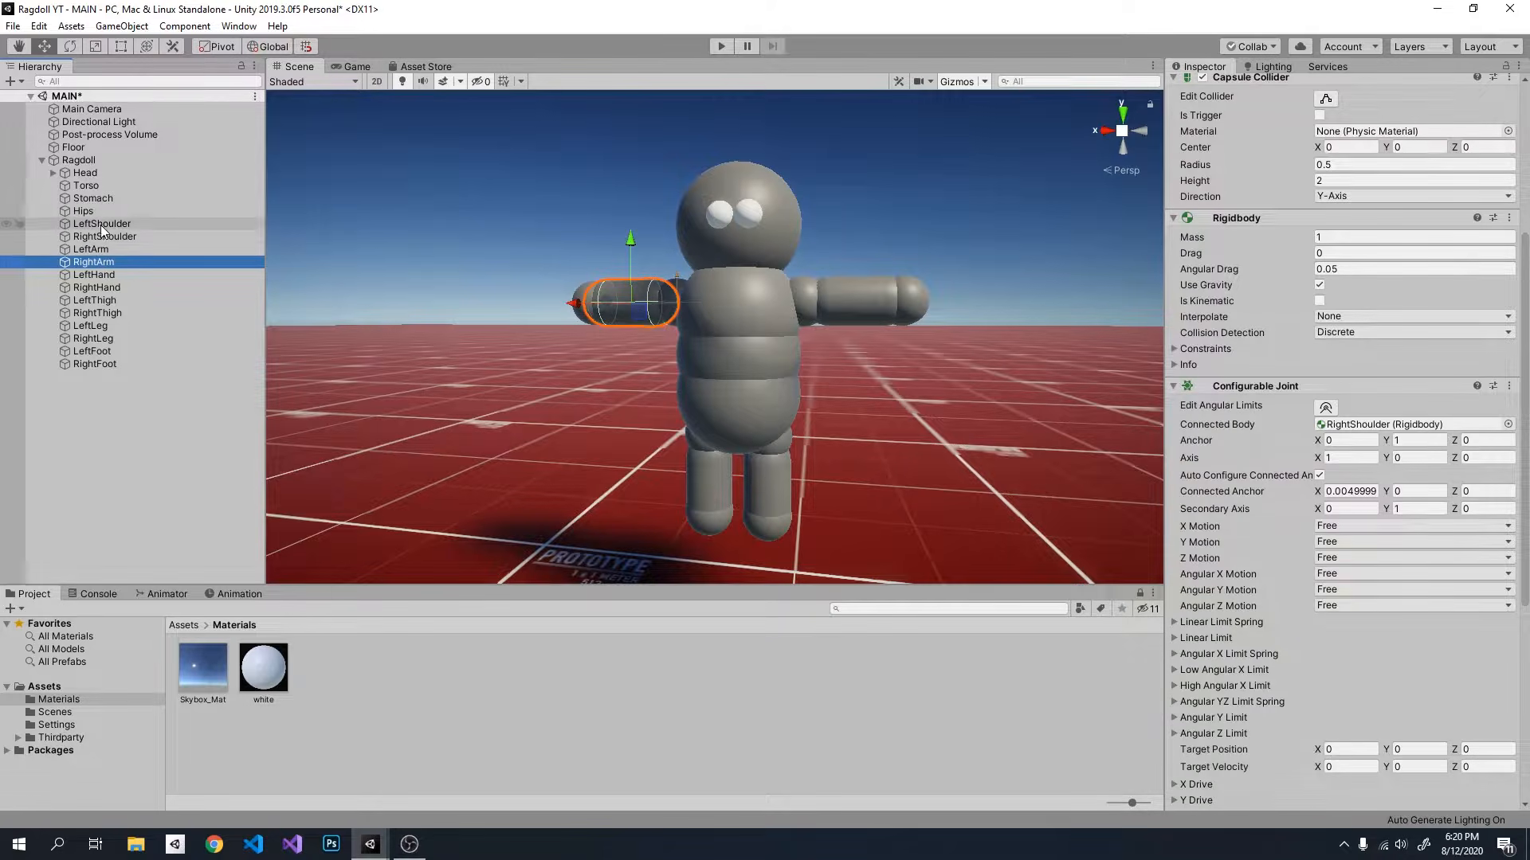
pyautogui.click(114, 226)
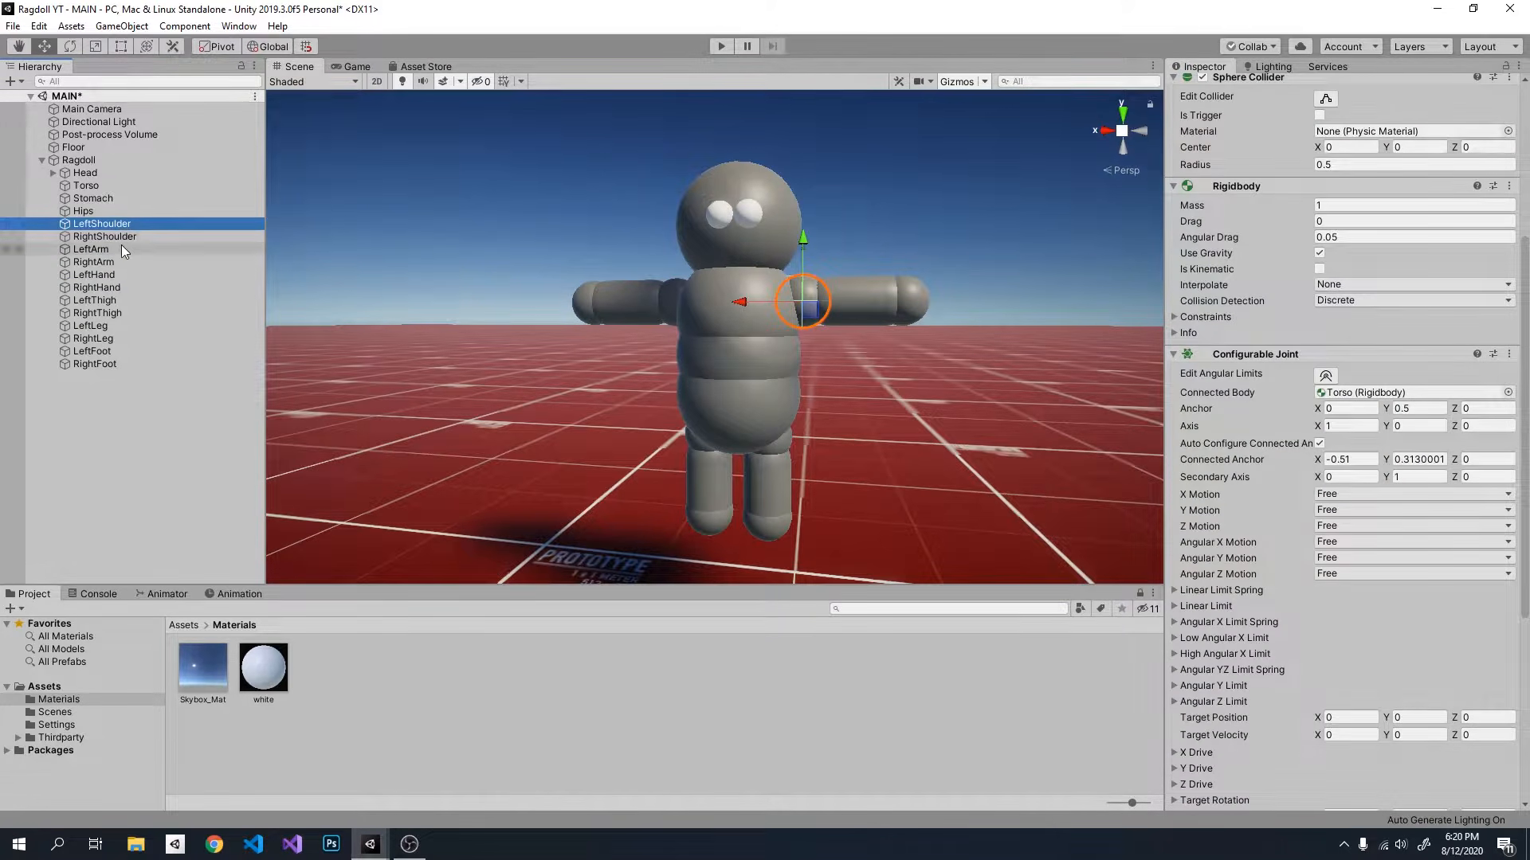
pyautogui.click(104, 249)
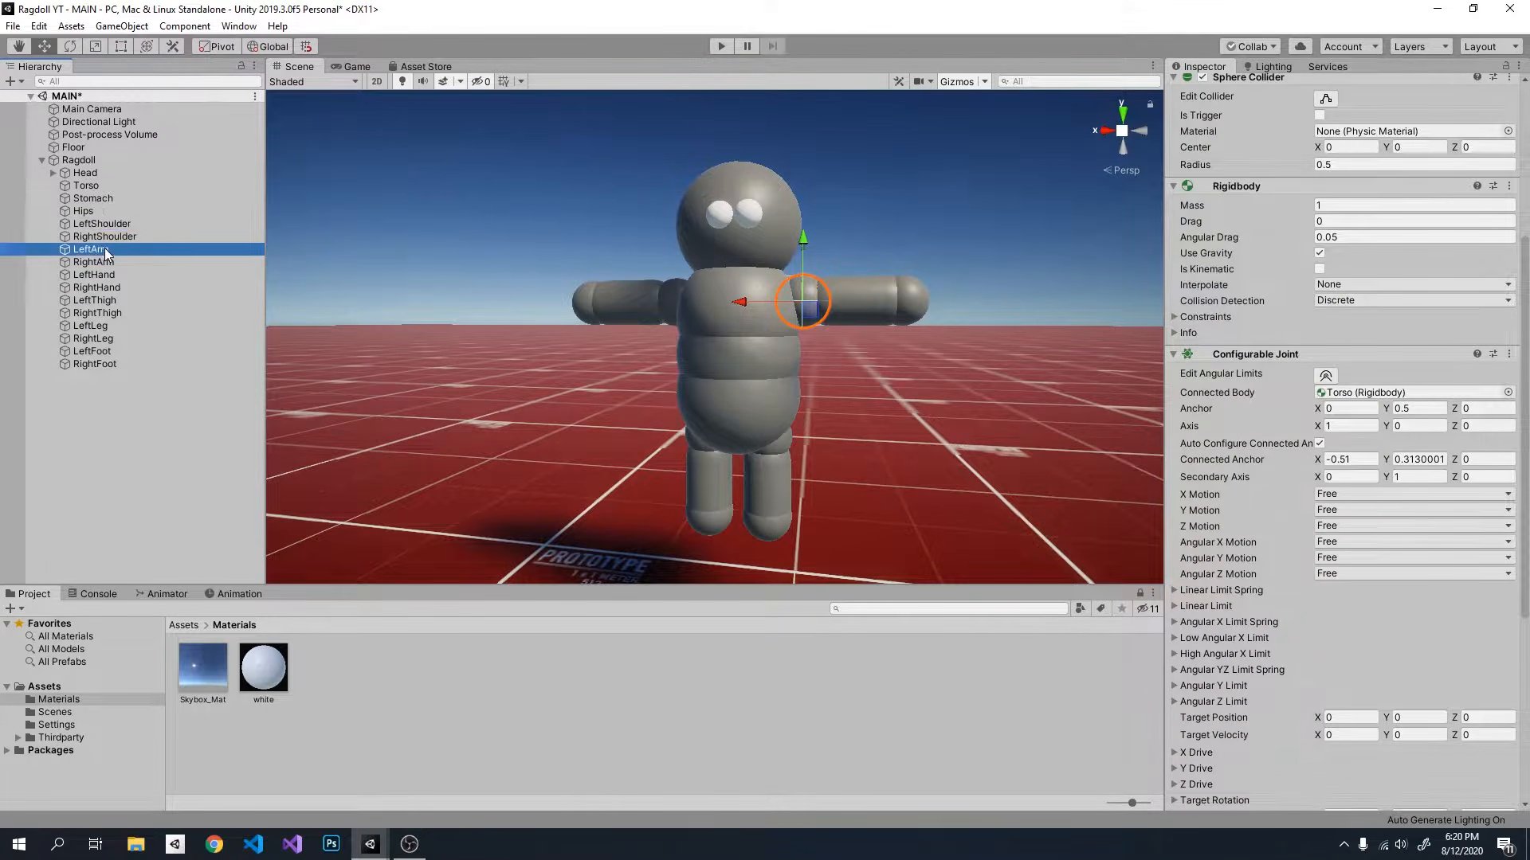
pyautogui.click(113, 225)
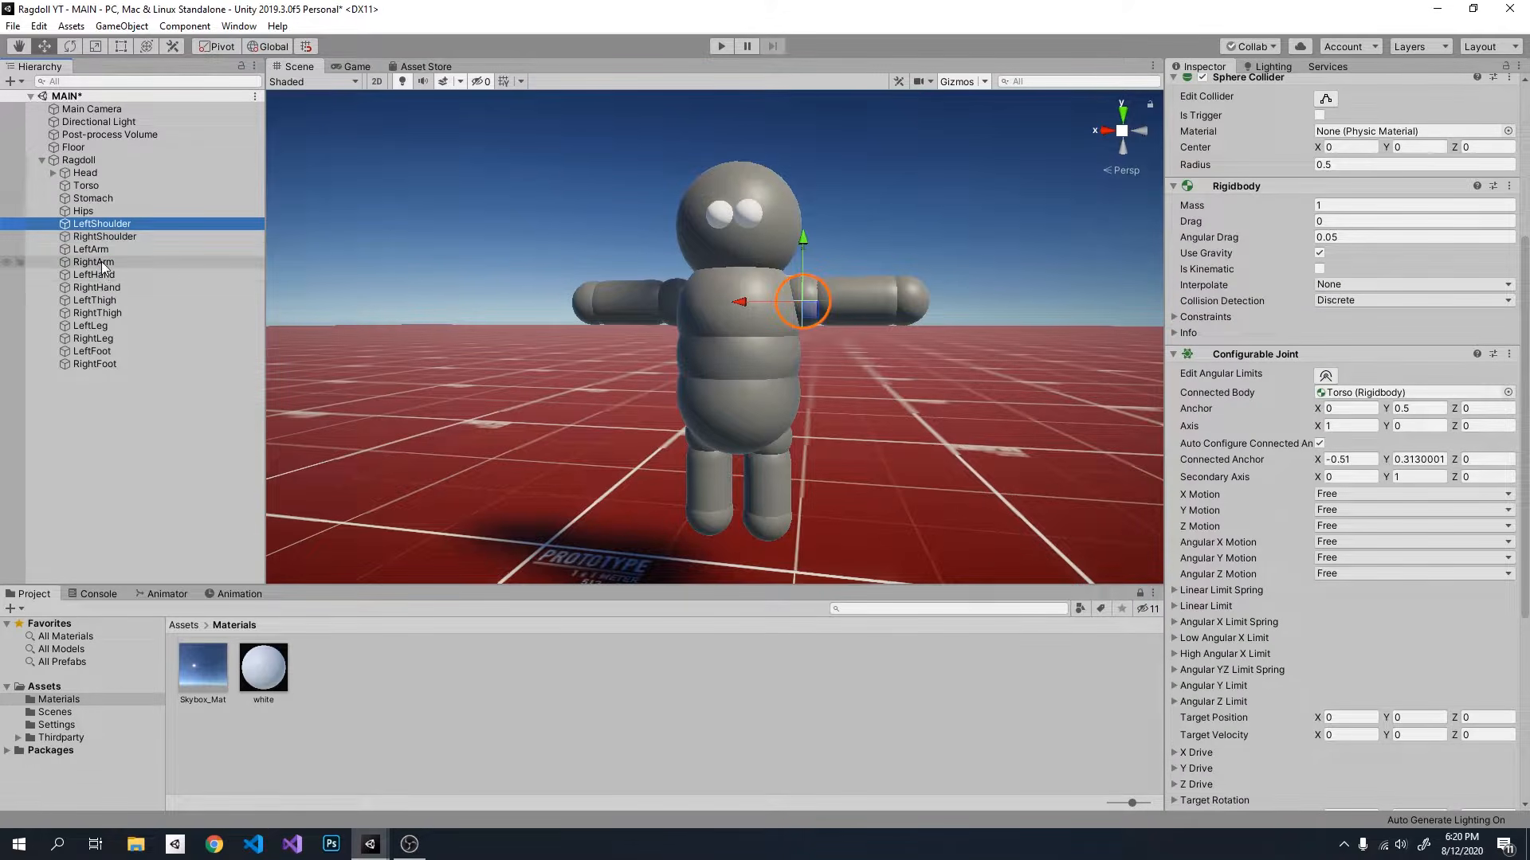
pyautogui.click(120, 238)
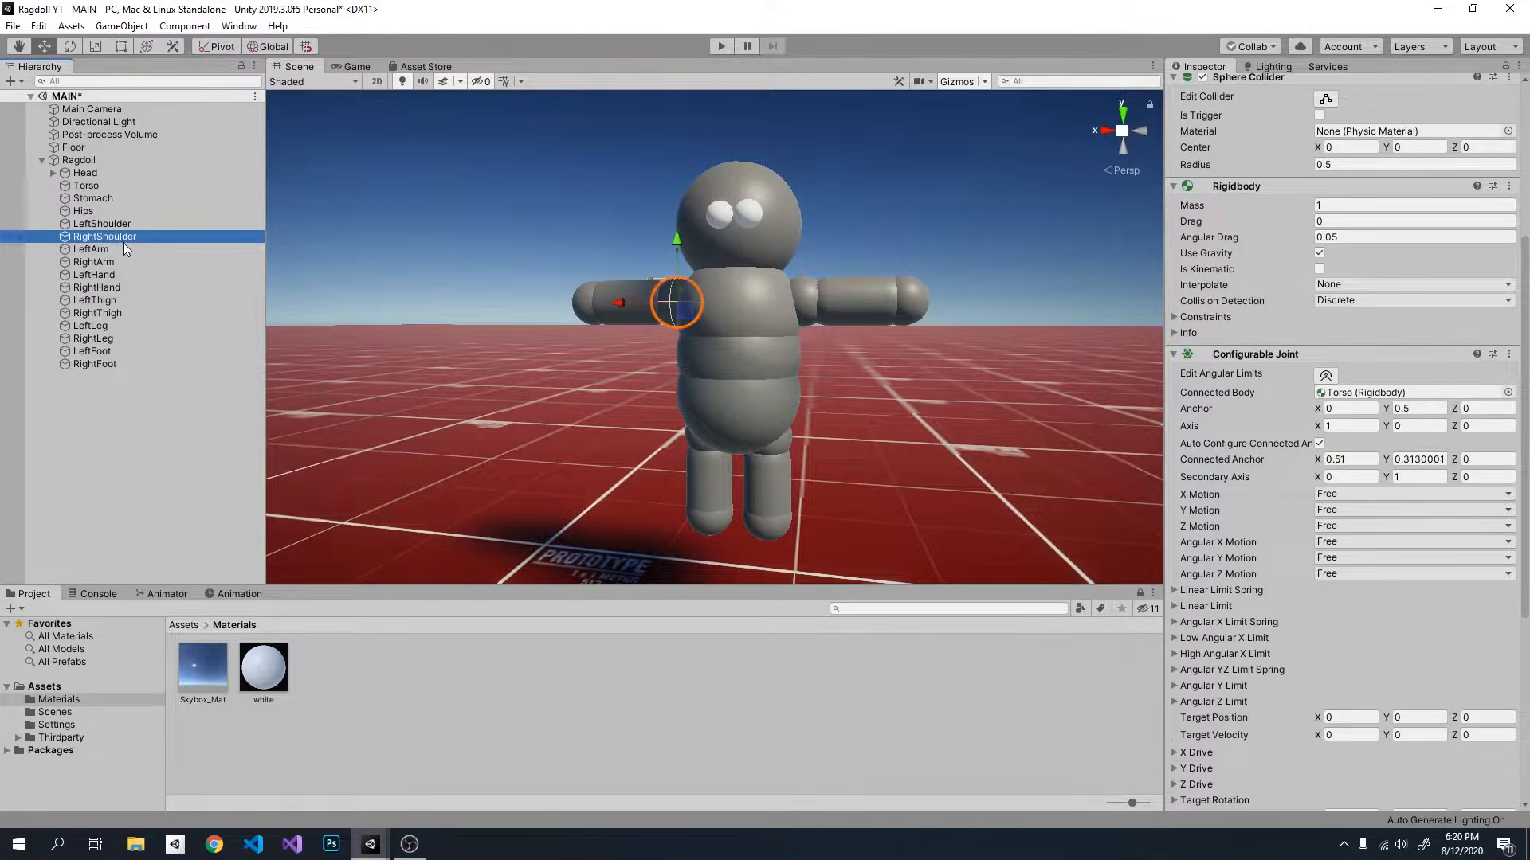
pyautogui.click(102, 265)
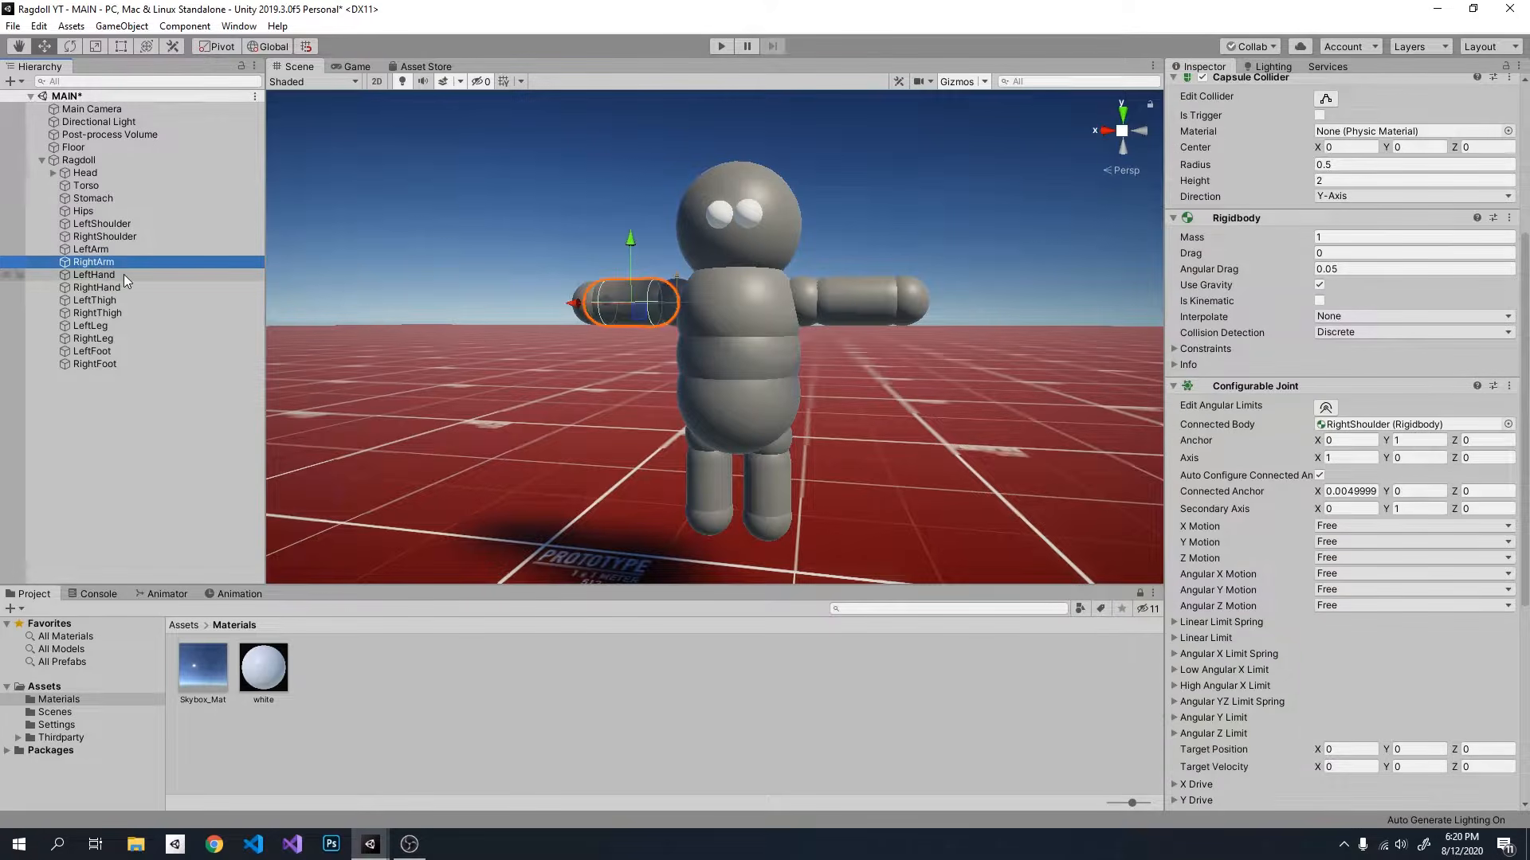
# Step: Set the Configurable Joint's Connected Body to LeftArm on LeftHand and to RightArm on RightHand
pyautogui.click(123, 274)
pyautogui.moveTo(125, 250); pyautogui.dragTo(1402, 393)
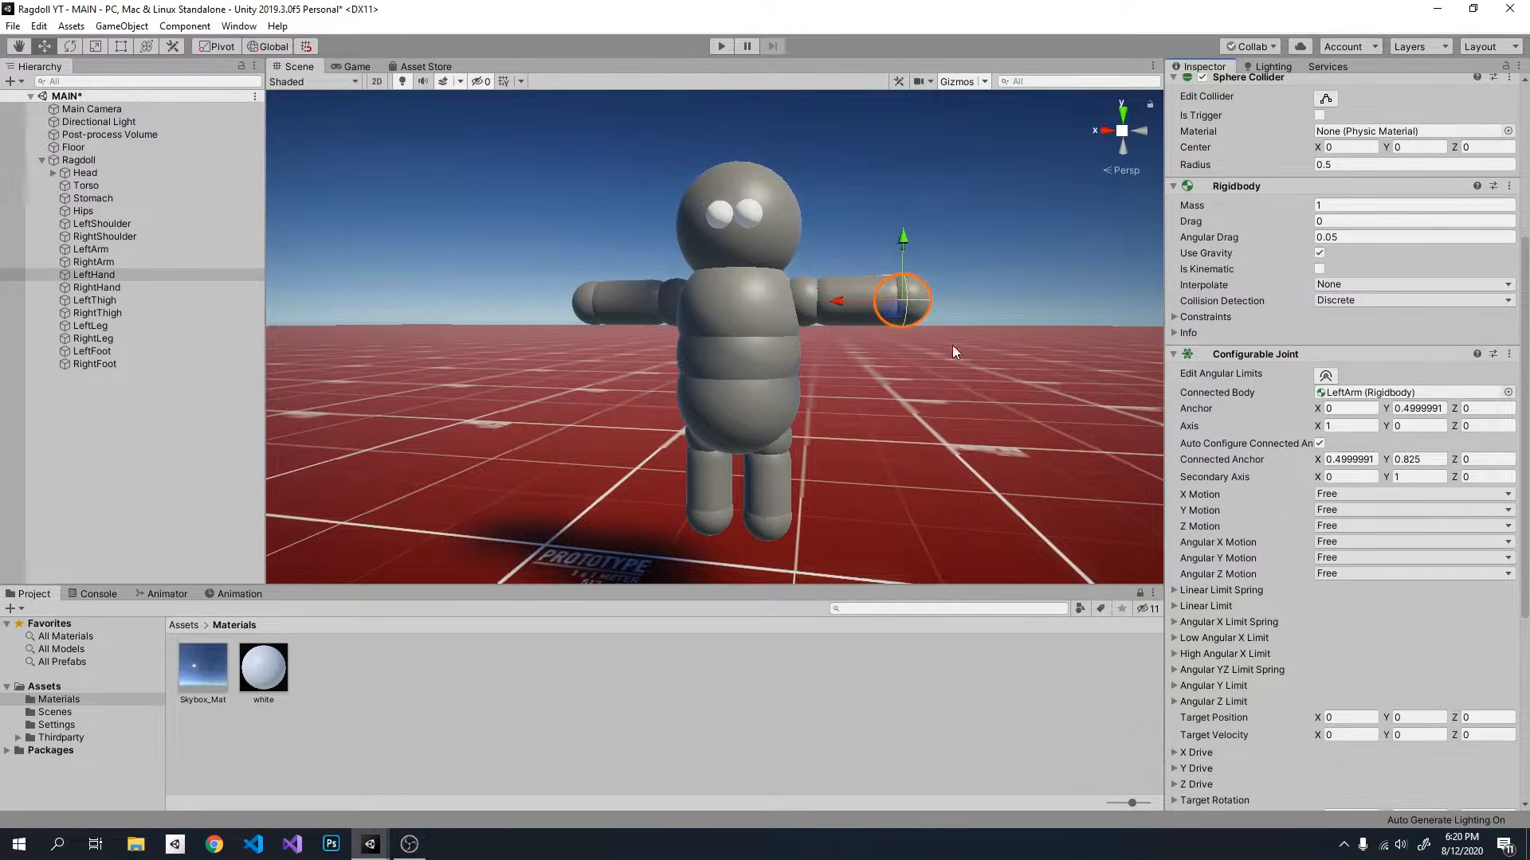
pyautogui.click(132, 287)
pyautogui.moveTo(123, 261); pyautogui.dragTo(1402, 393)
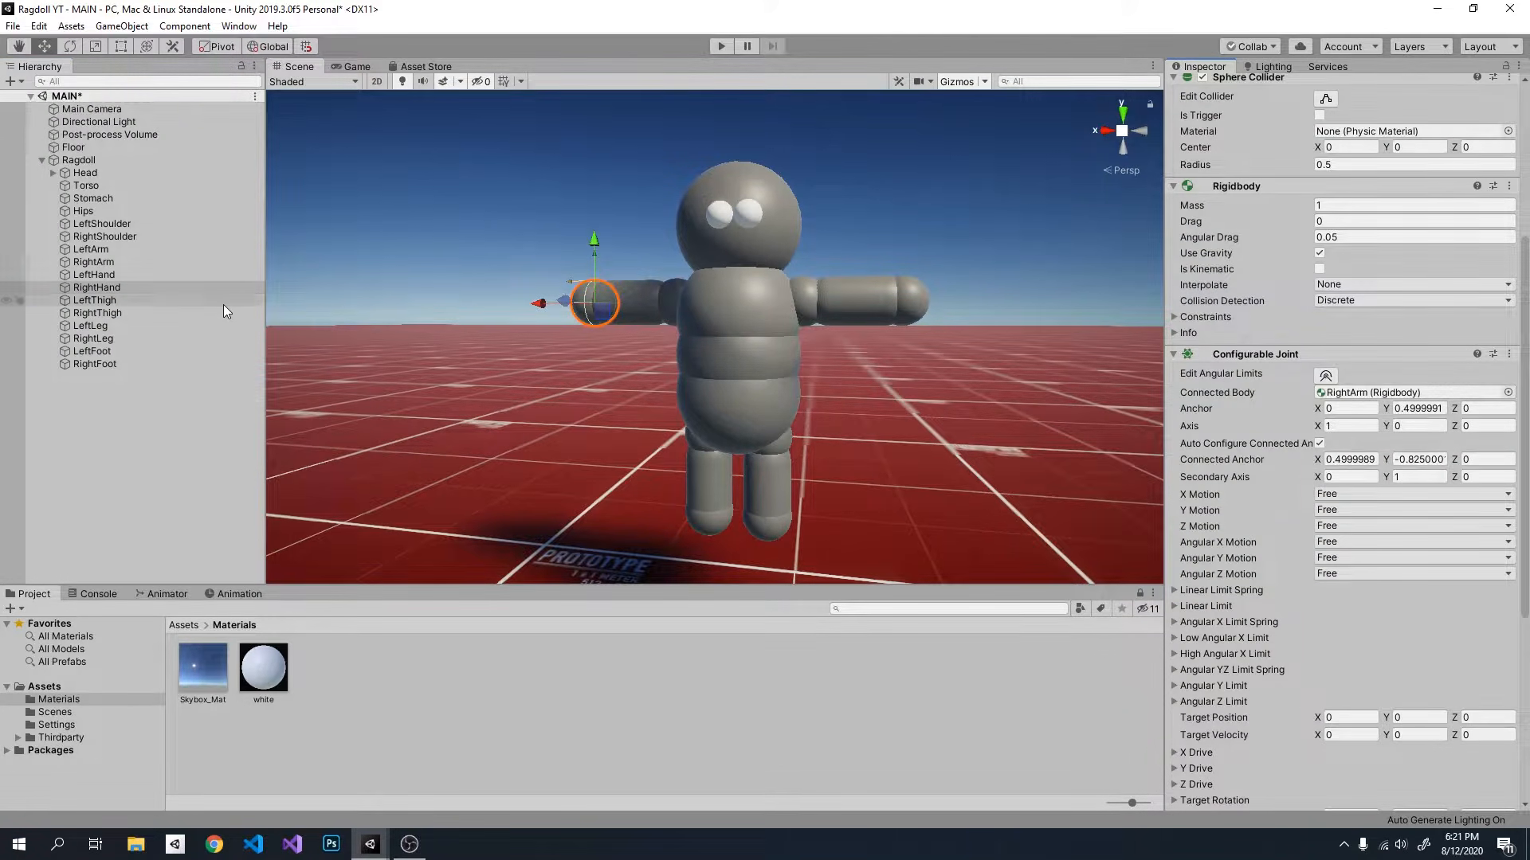
# Step: Set Hips as the Connected Body of the Configurable Joints on LeftThigh and RightThigh
pyautogui.click(118, 300)
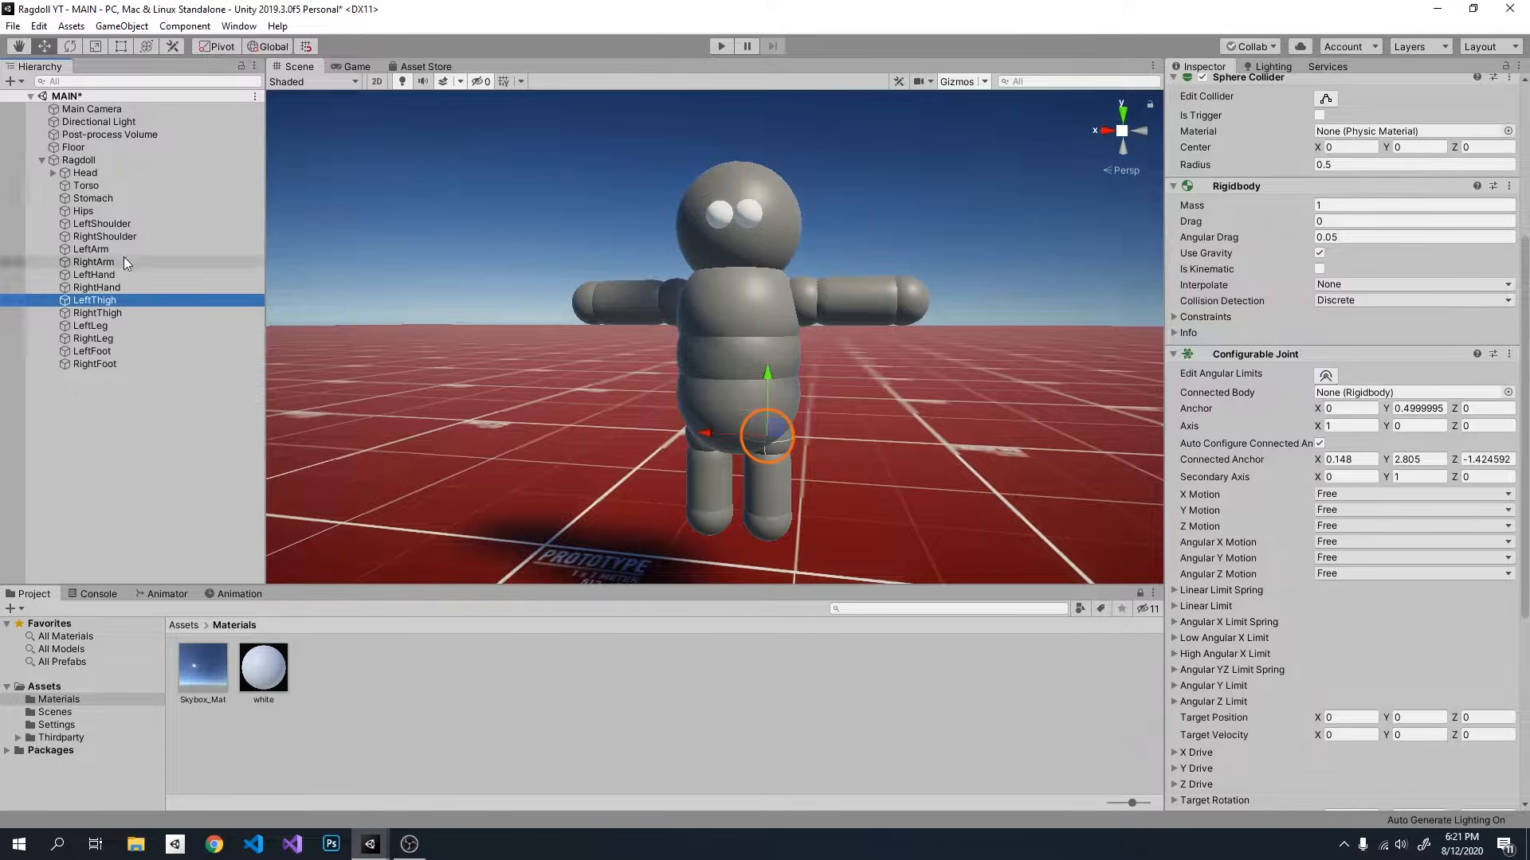
pyautogui.moveTo(113, 212); pyautogui.dragTo(1379, 393)
pyautogui.click(123, 312)
pyautogui.moveTo(106, 212); pyautogui.dragTo(1372, 393)
# Step: Set the Configurable Joint's Connected Body to LeftThigh on LeftLeg and to RightThigh on RightLeg
pyautogui.click(98, 326)
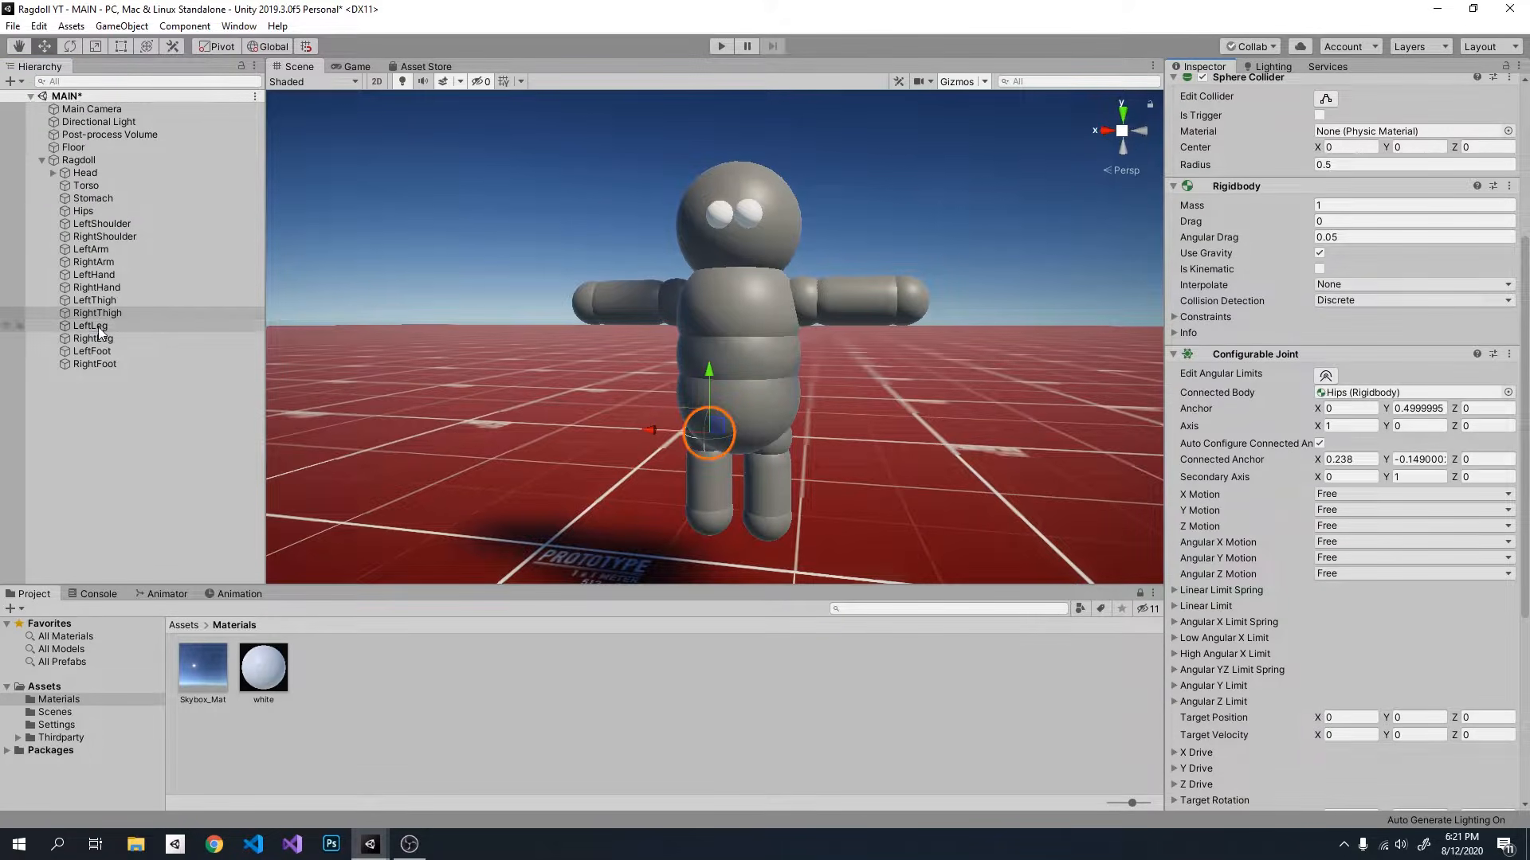
pyautogui.moveTo(122, 300); pyautogui.dragTo(1355, 424)
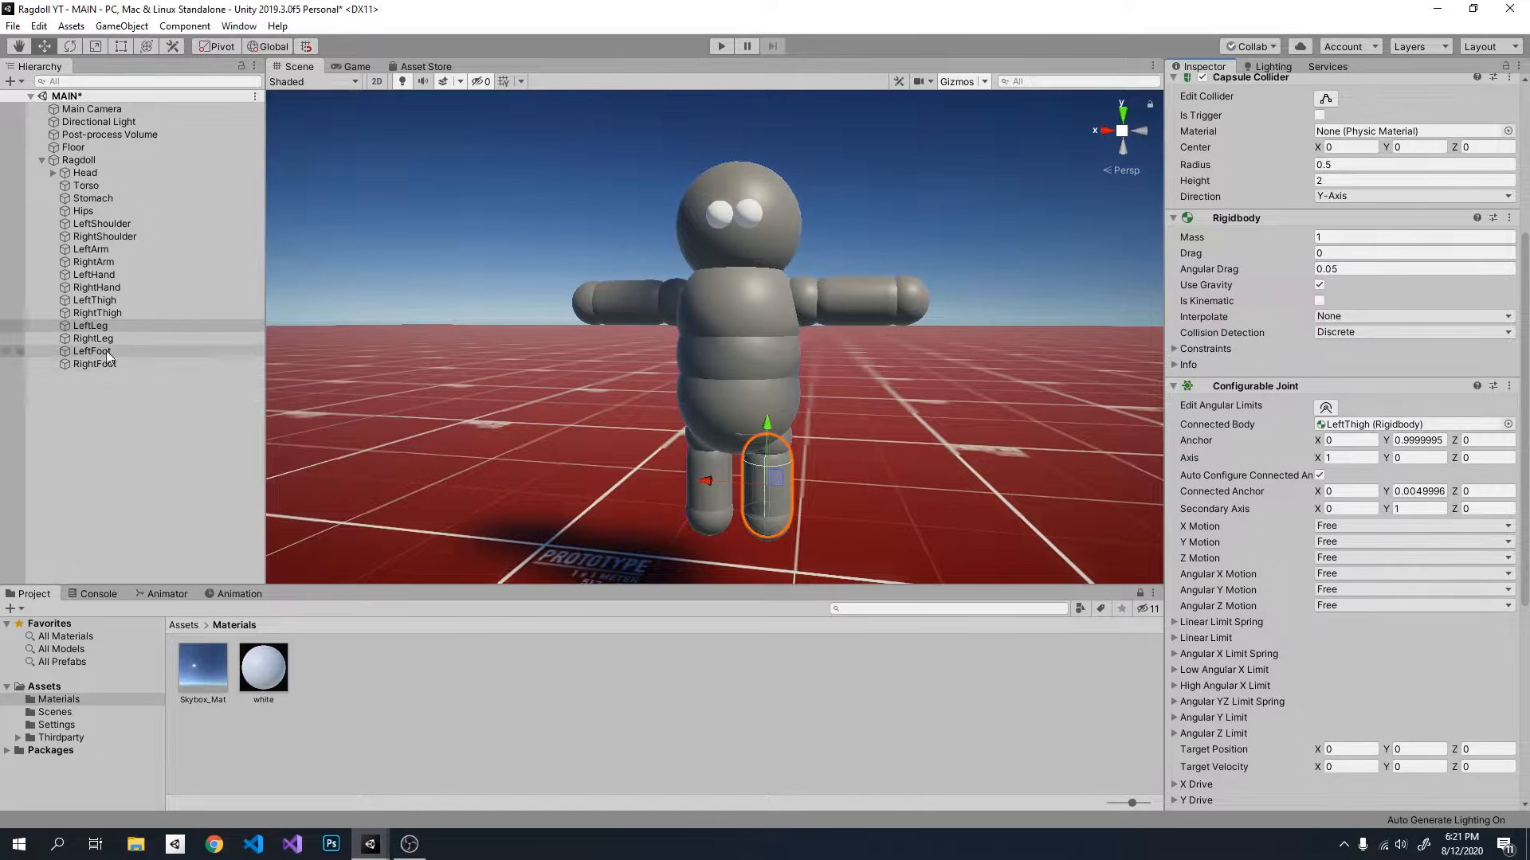
pyautogui.click(89, 340)
pyautogui.moveTo(137, 313); pyautogui.dragTo(1358, 424)
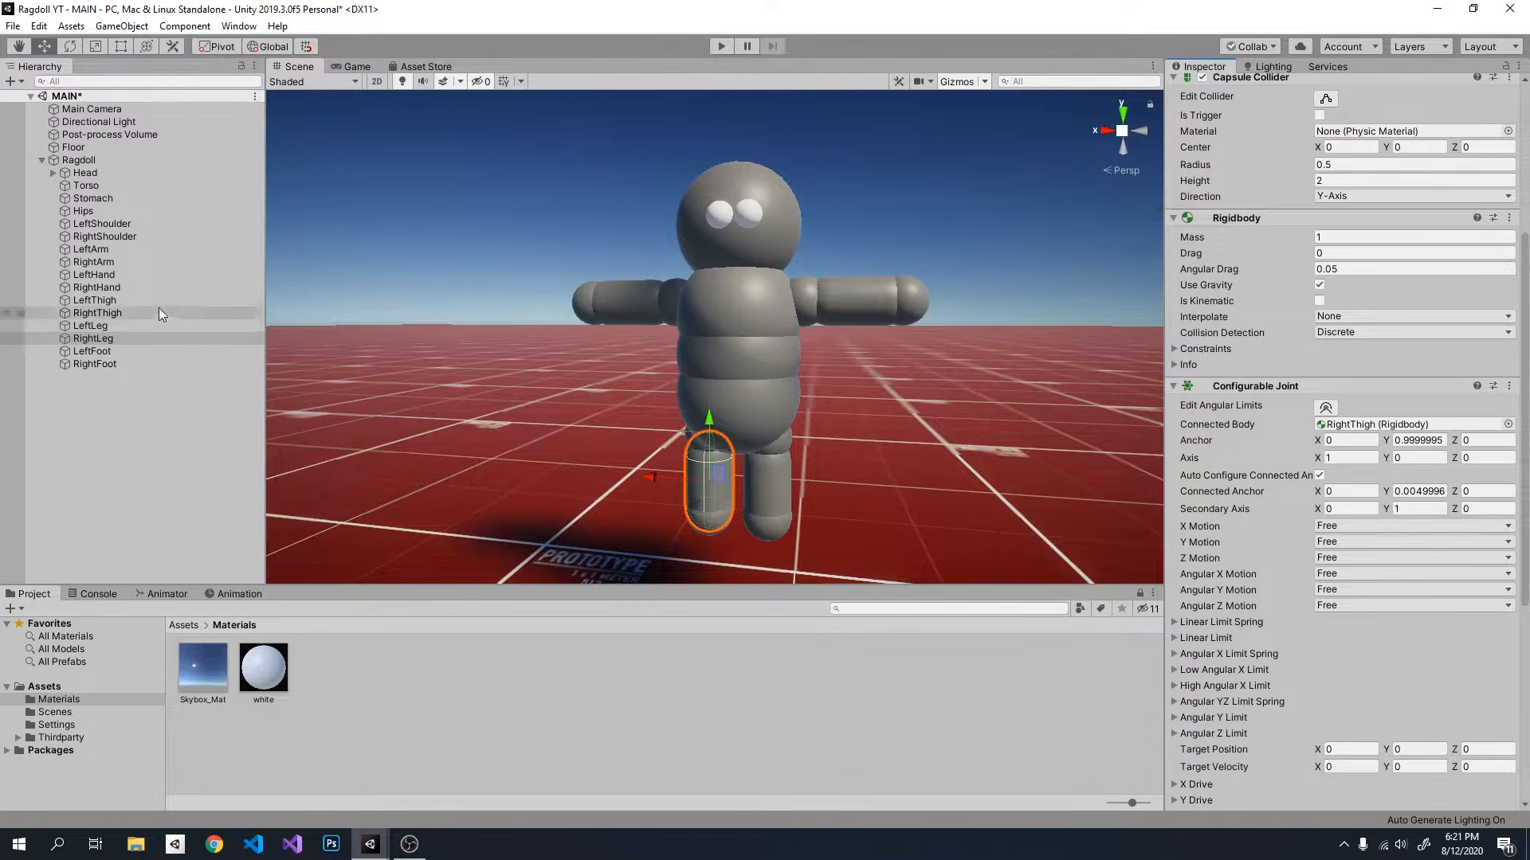
# Step: Set the Configurable Joint's Connected Body to LeftLeg on LeftFoot and to RightLeg on RightFoot, then clear the selection
pyautogui.click(117, 350)
pyautogui.moveTo(110, 327); pyautogui.dragTo(1403, 392)
pyautogui.click(119, 364)
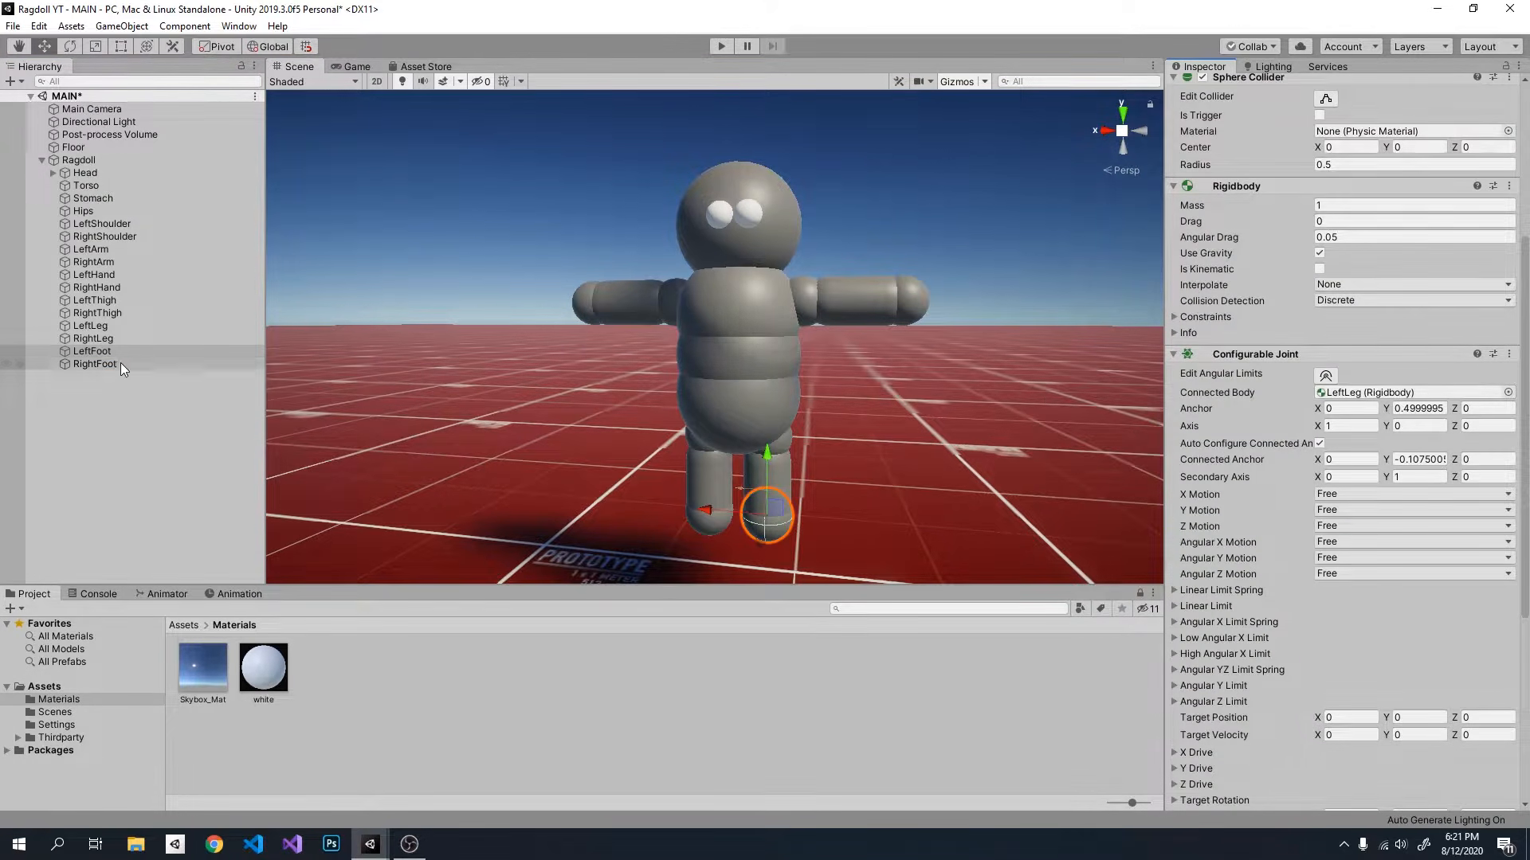
pyautogui.moveTo(140, 341); pyautogui.dragTo(1402, 393)
pyautogui.click(192, 420)
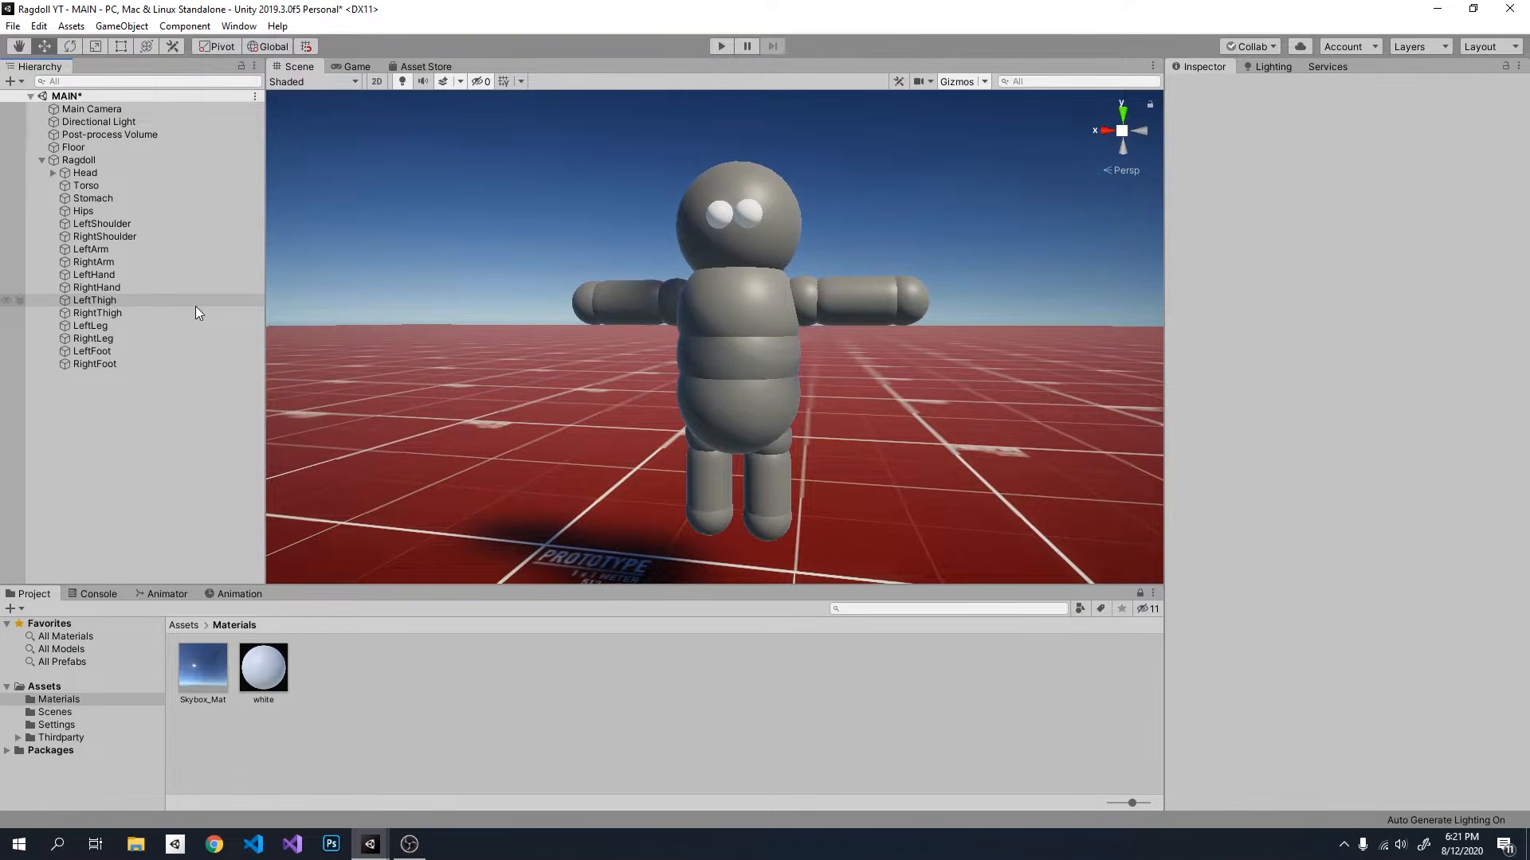
# Step: Run the game, watch how the connected body parts behave in the Scene view, and stop it
pyautogui.click(722, 45)
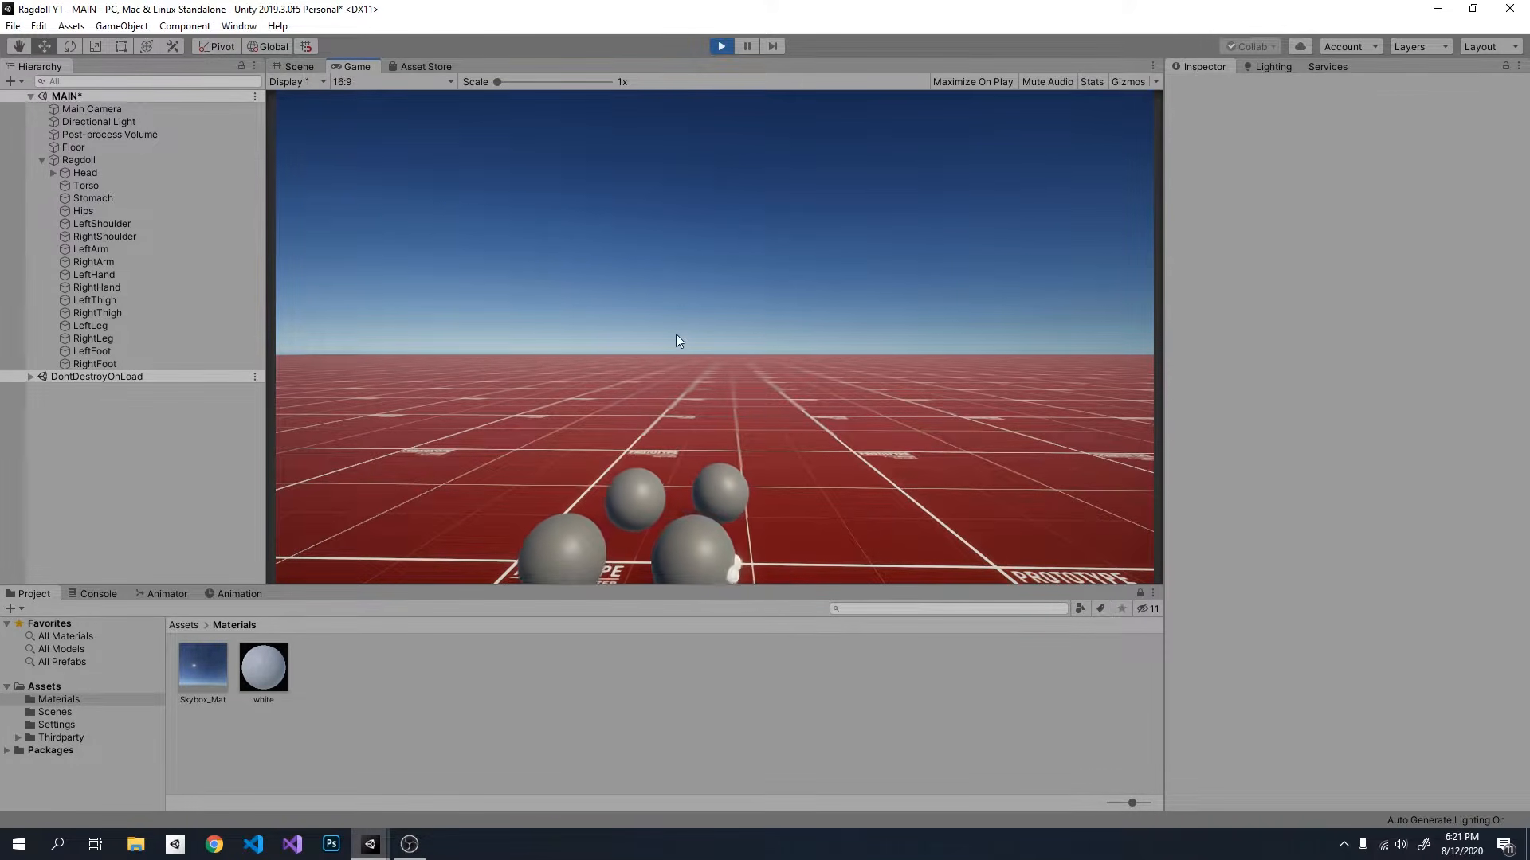
pyautogui.click(312, 66)
pyautogui.moveTo(630, 282); pyautogui.dragTo(694, 436, button='right')
pyautogui.press('s')
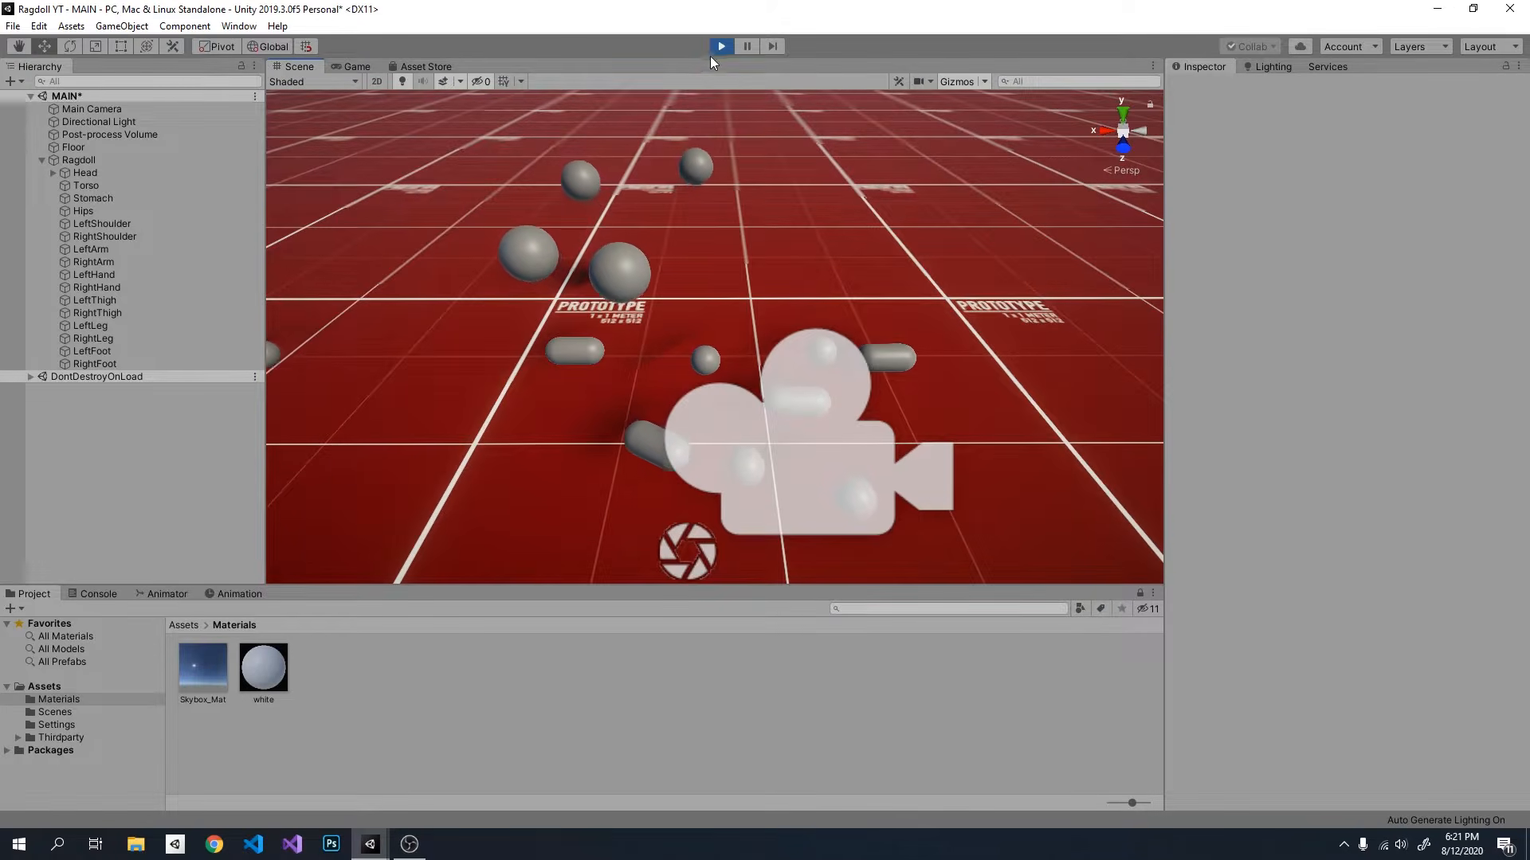
pyautogui.click(717, 49)
# Step: Set X, Y and Z Motion to Locked on the Configurable Joints of all body parts from Head to RightFoot
pyautogui.moveTo(748, 306); pyautogui.dragTo(764, 213, button='right')
pyautogui.press('w')
pyautogui.click(135, 173)
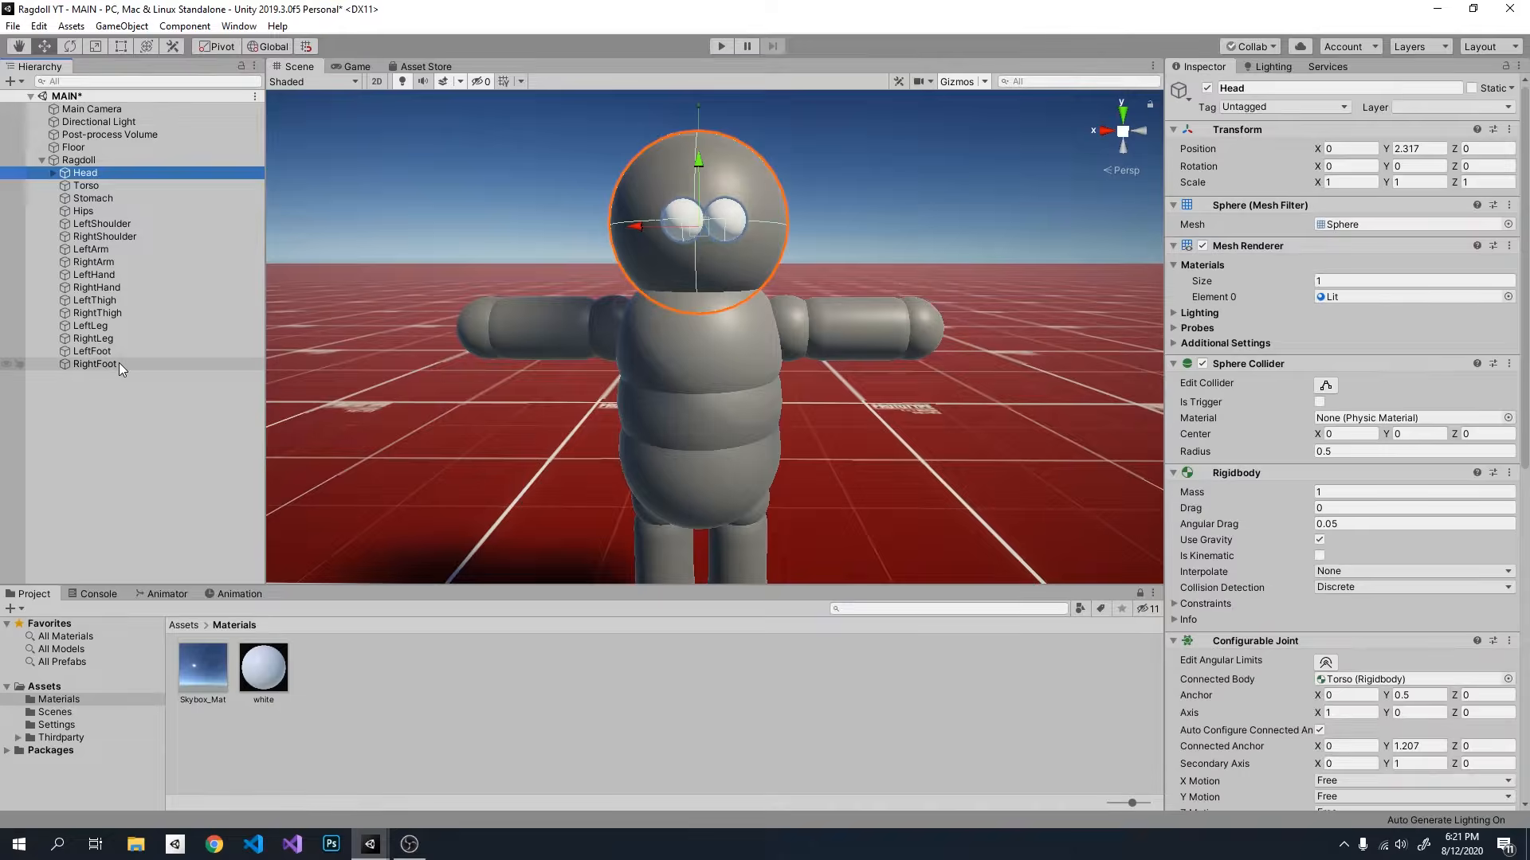
pyautogui.keyDown('shift'); pyautogui.click(118, 362); pyautogui.keyUp('shift')
pyautogui.scroll(-5, 1315, 541)
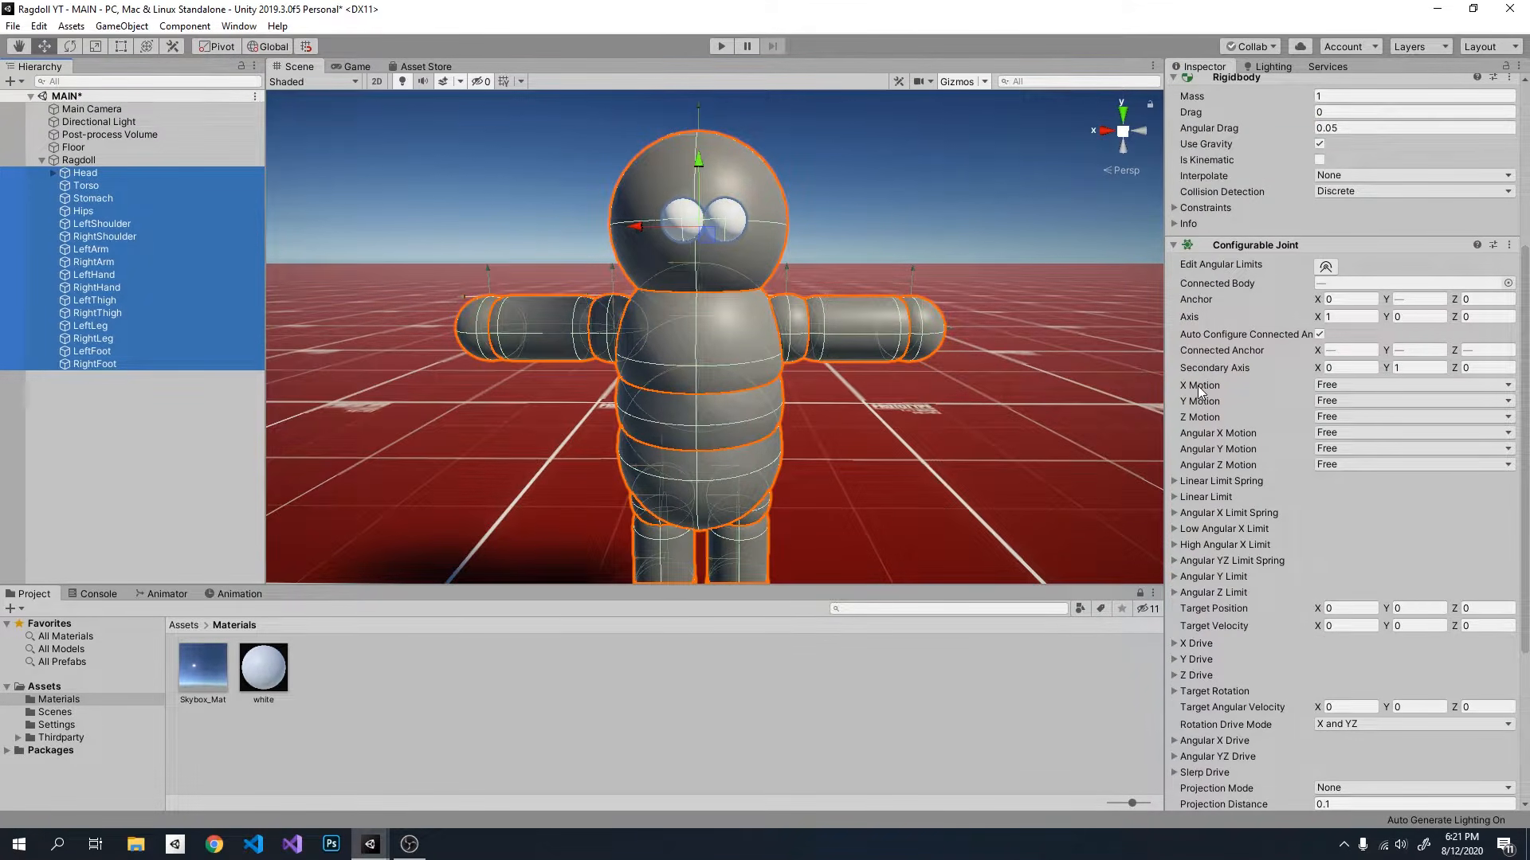
pyautogui.click(1347, 386)
pyautogui.click(1347, 403)
pyautogui.click(1344, 402)
pyautogui.click(1332, 416)
pyautogui.click(1331, 416)
pyautogui.click(1337, 431)
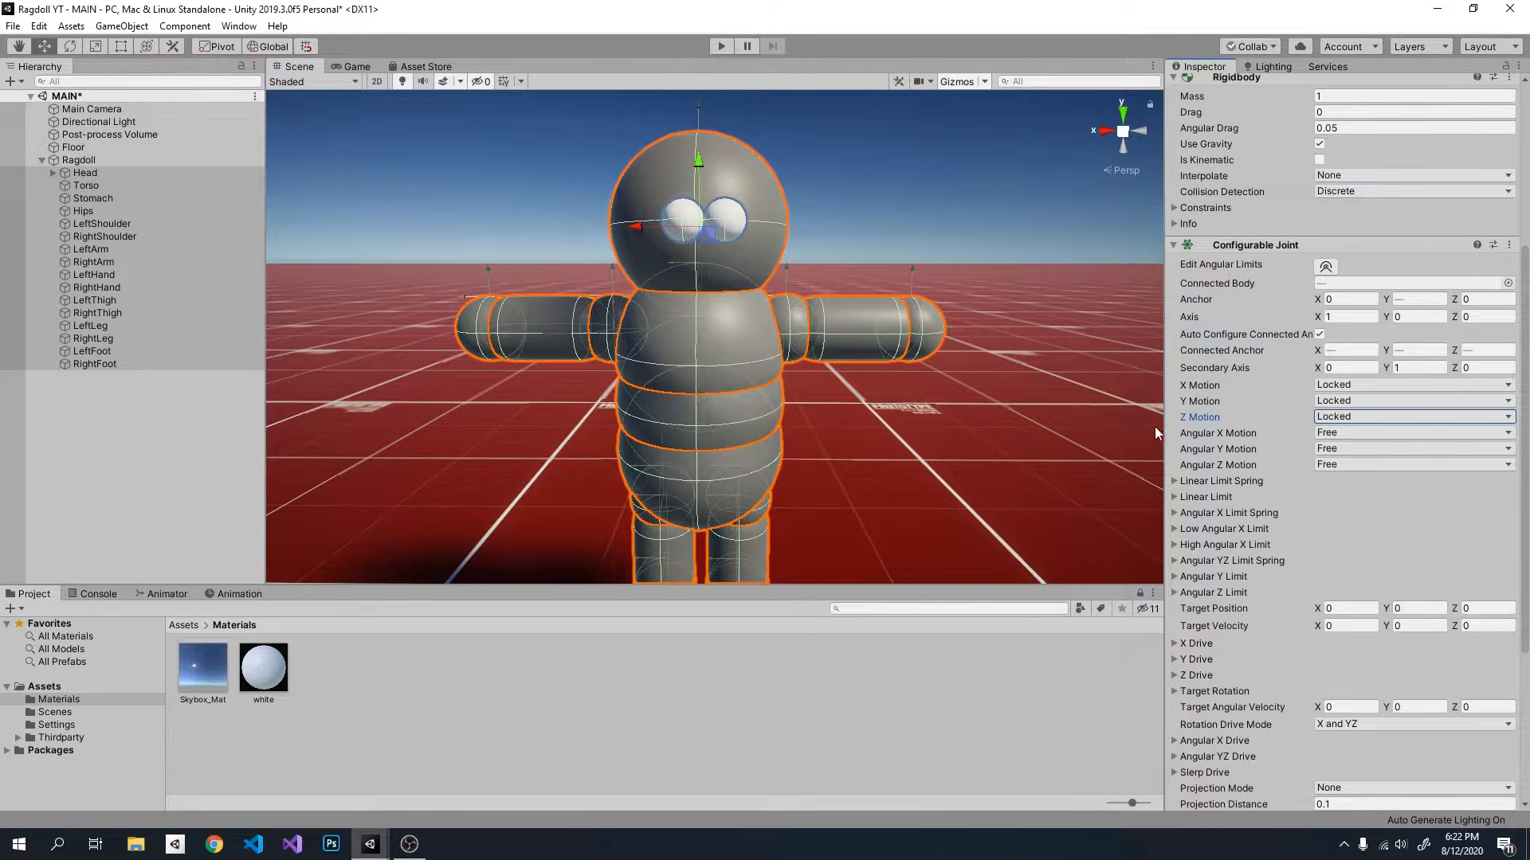
pyautogui.click(174, 453)
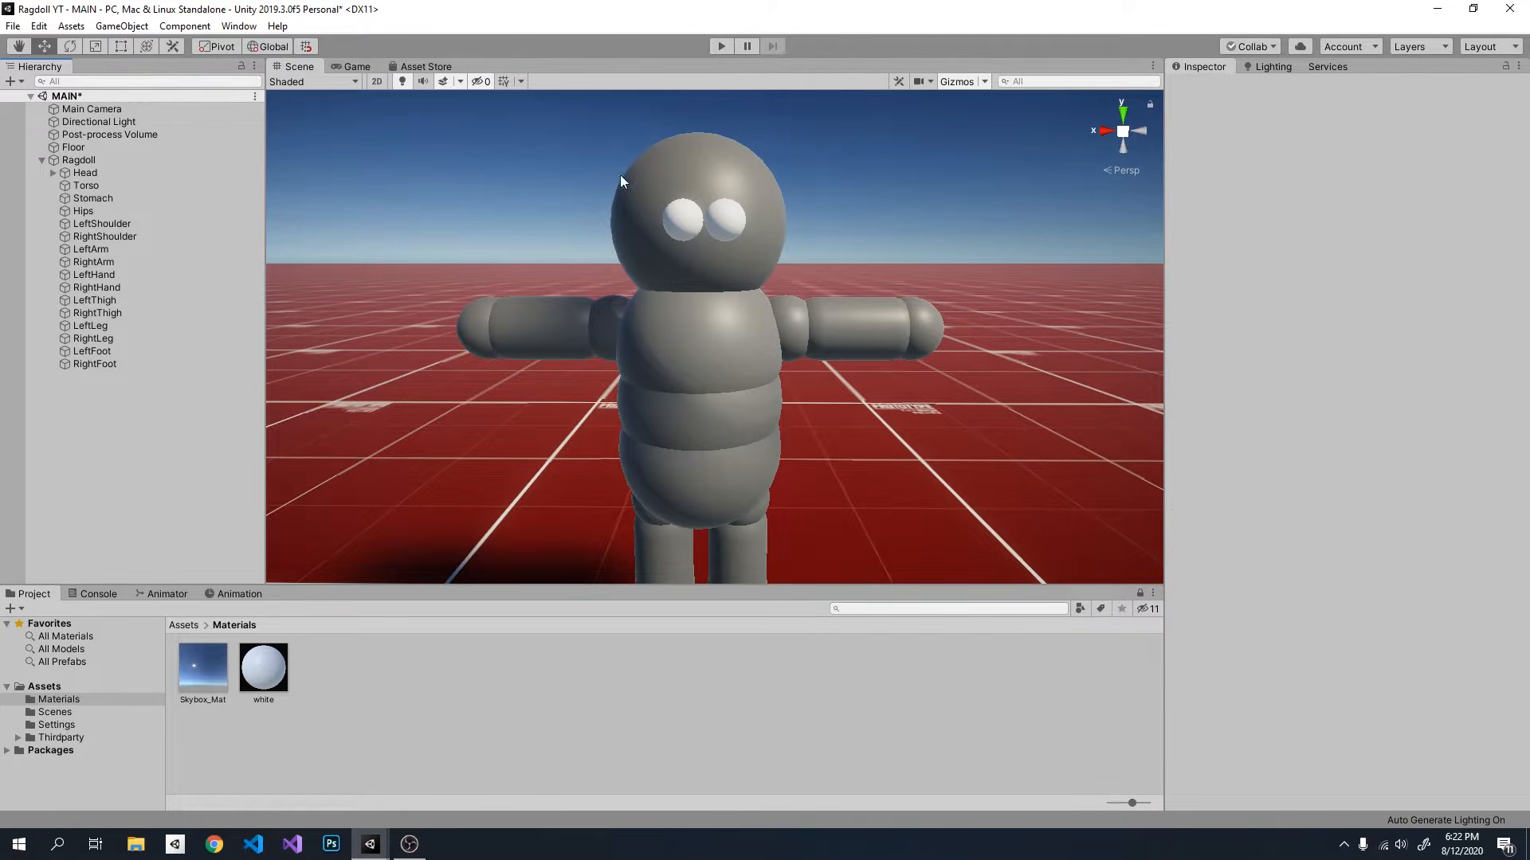
# Step: Run the game and watch the ragdoll with locked joint motion in the Game and Scene views
pyautogui.click(721, 47)
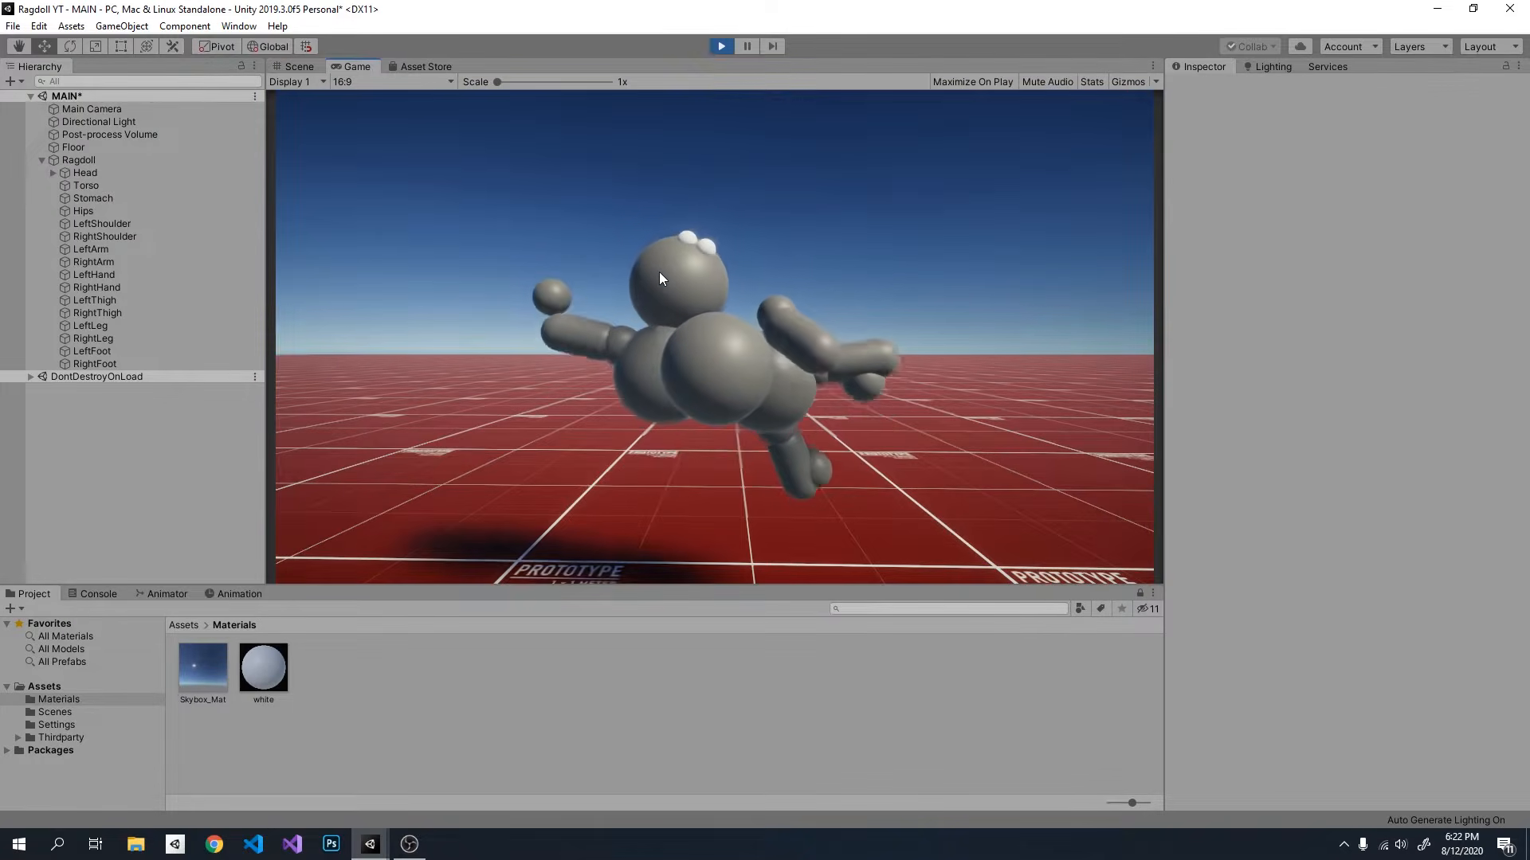
pyautogui.click(303, 66)
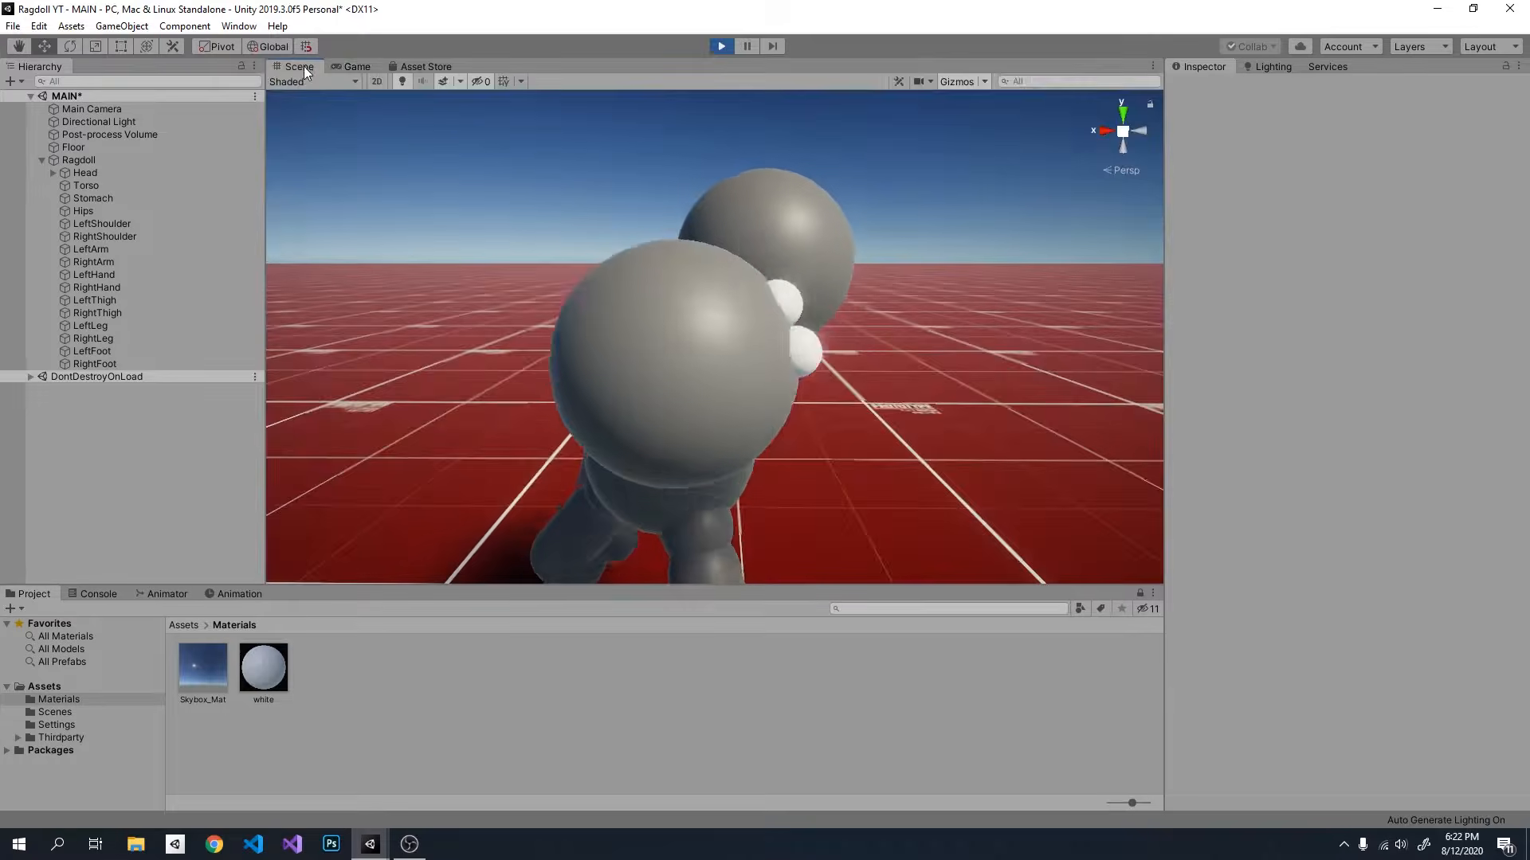
pyautogui.keyDown('alt'); pyautogui.moveTo(686, 345); pyautogui.dragTo(776, 386); pyautogui.keyUp('alt')
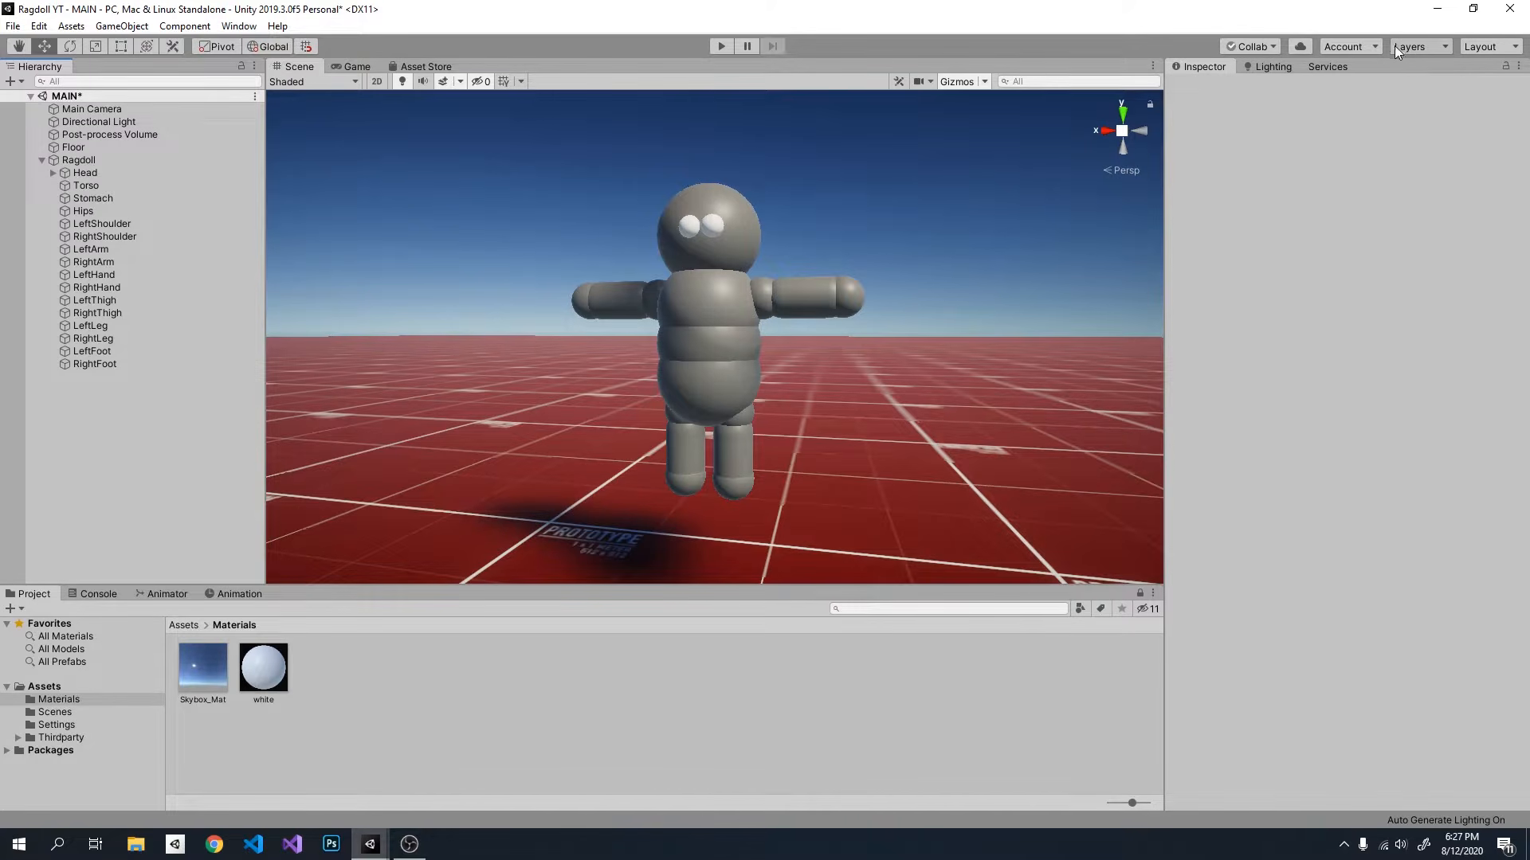
# Step: Add a custom layer named noselfcollision as User Layer 8 in the project's layer settings
pyautogui.click(1426, 46)
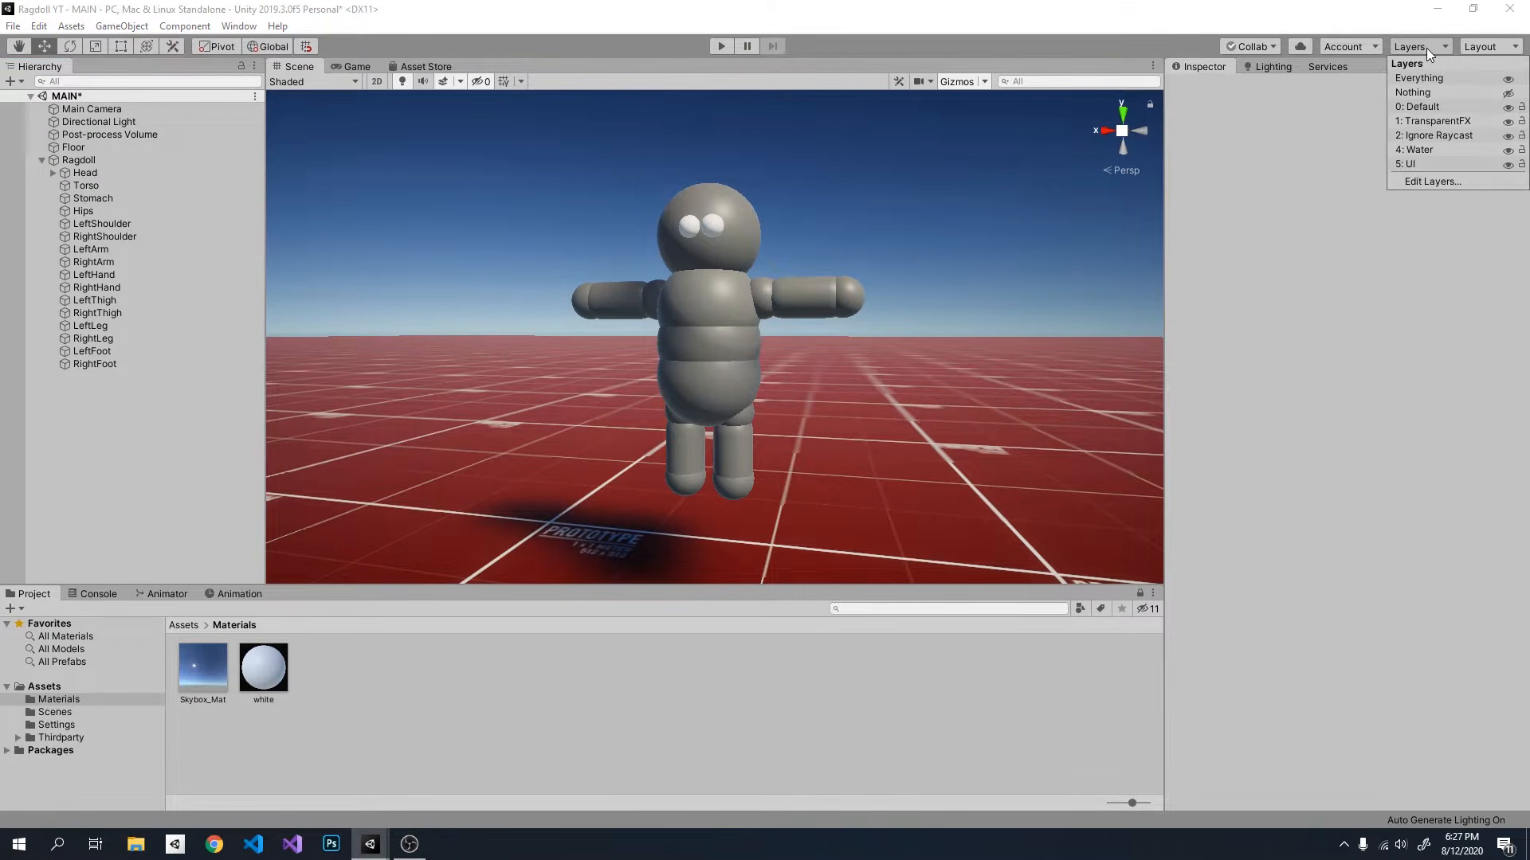
pyautogui.click(1433, 181)
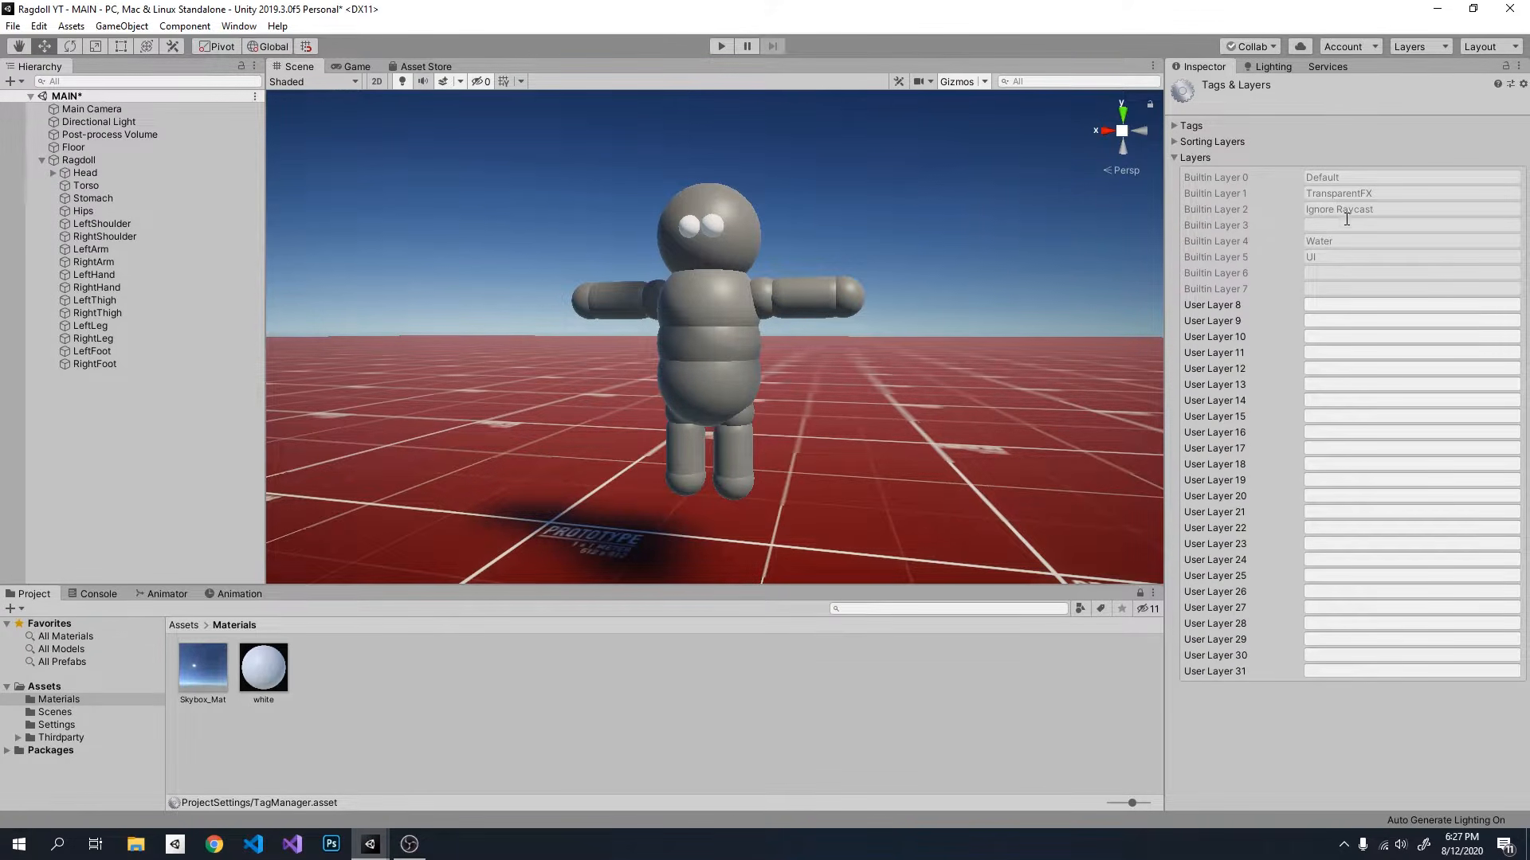
pyautogui.click(1319, 305)
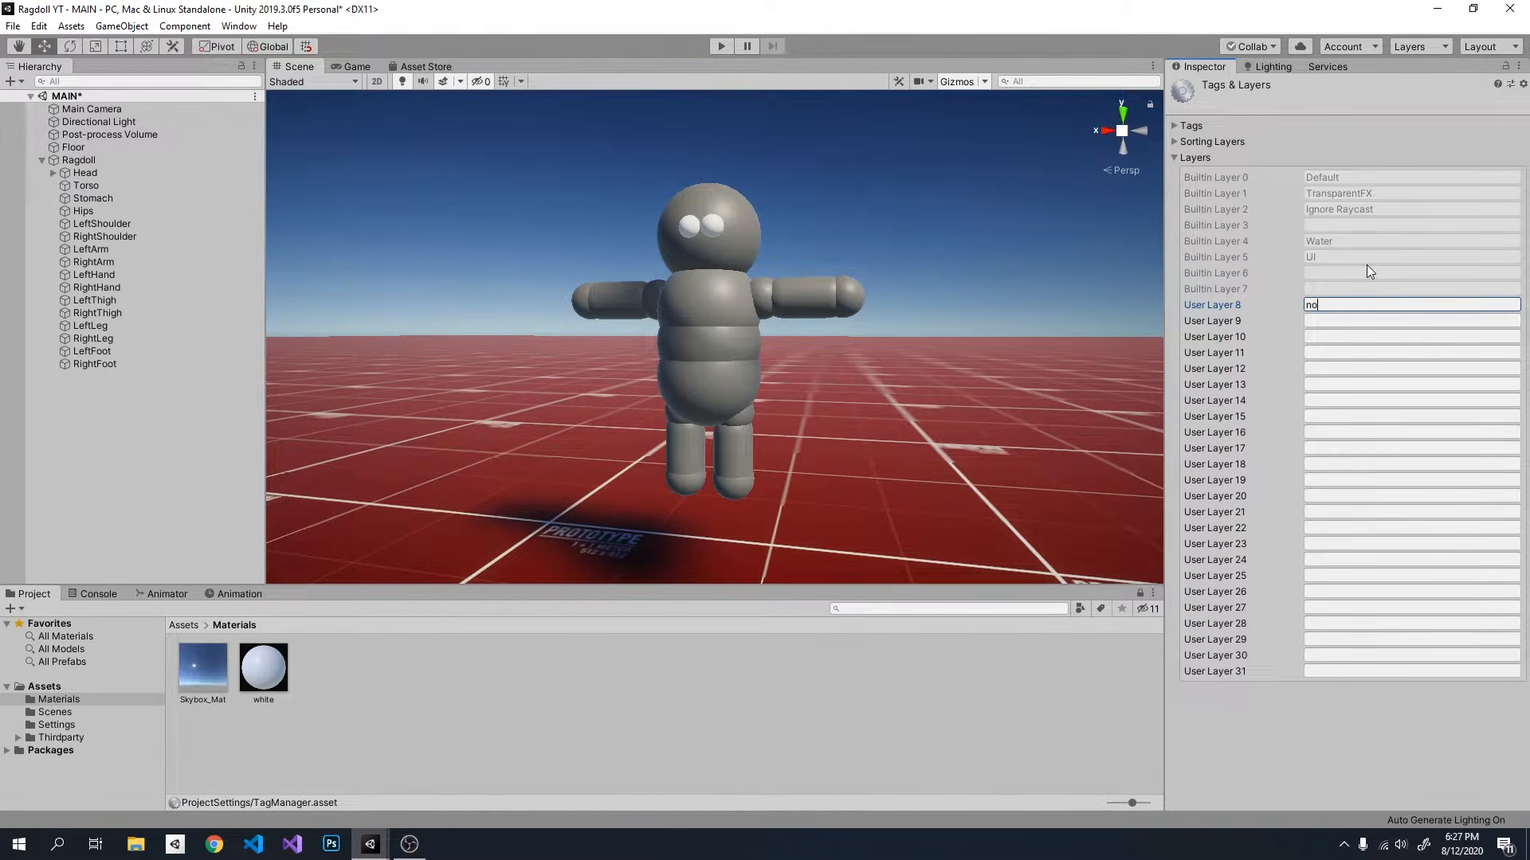
pyautogui.write('noselfcollision')
# Step: Assign the noselfcollision layer to all body parts from Head to RightFoot, including their child objects, and clear the selection
pyautogui.click(141, 174)
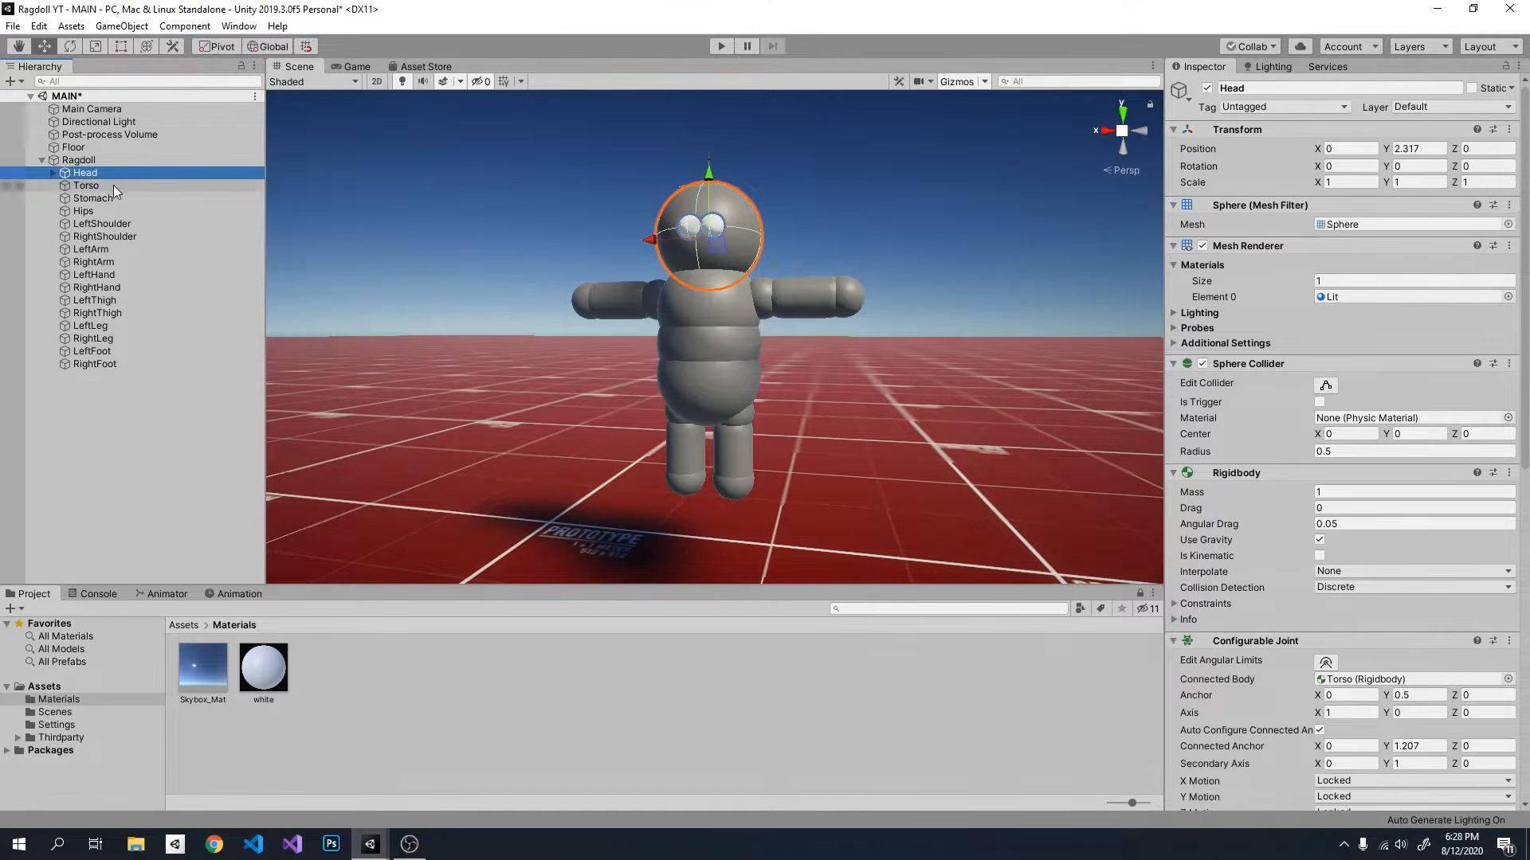
pyautogui.keyDown('shift'); pyautogui.click(115, 364); pyautogui.keyUp('shift')
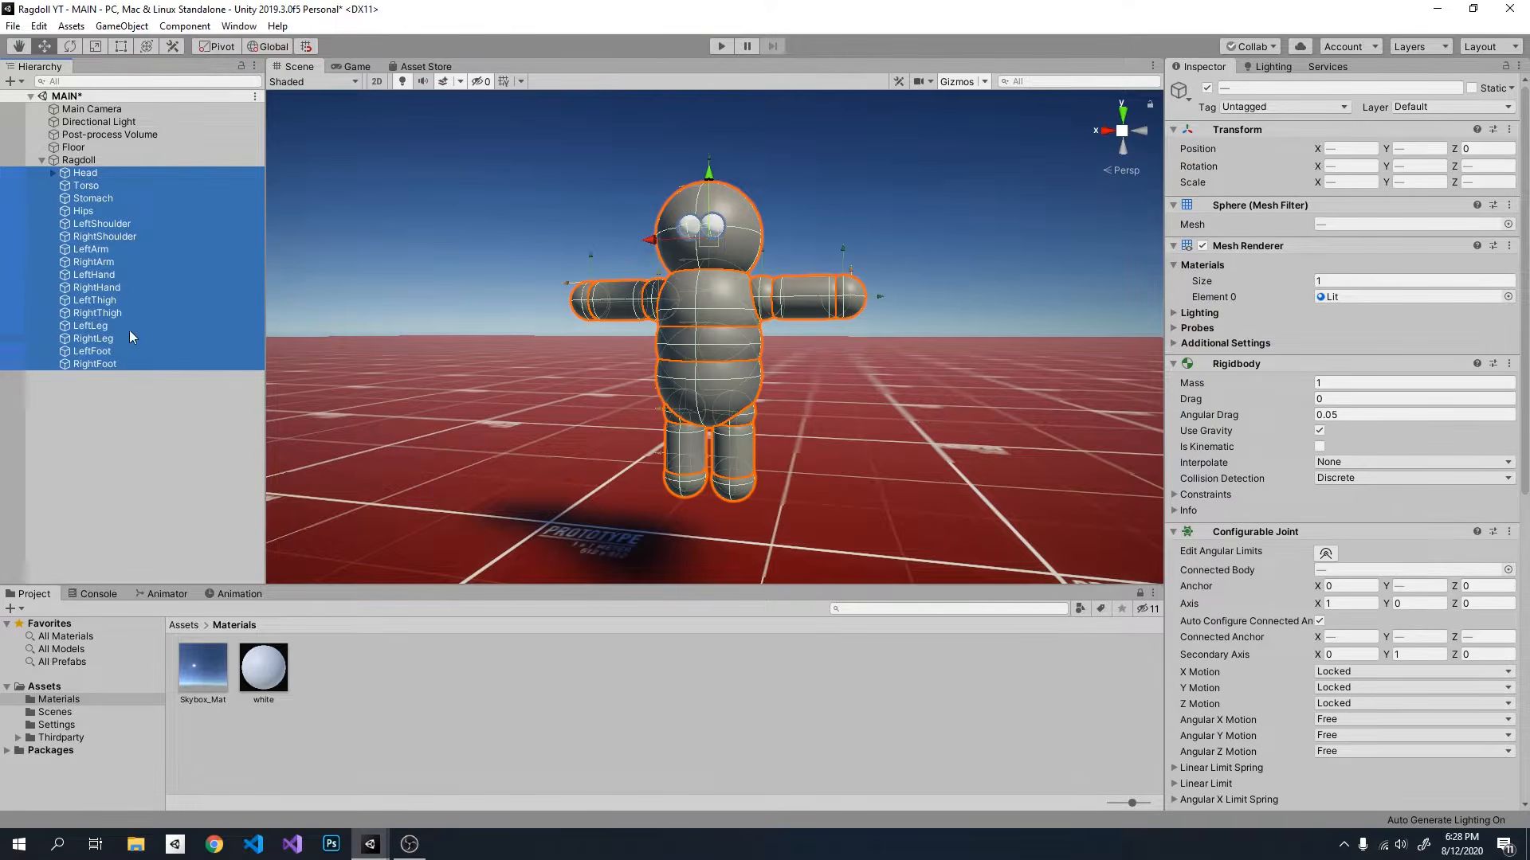
pyautogui.click(1401, 110)
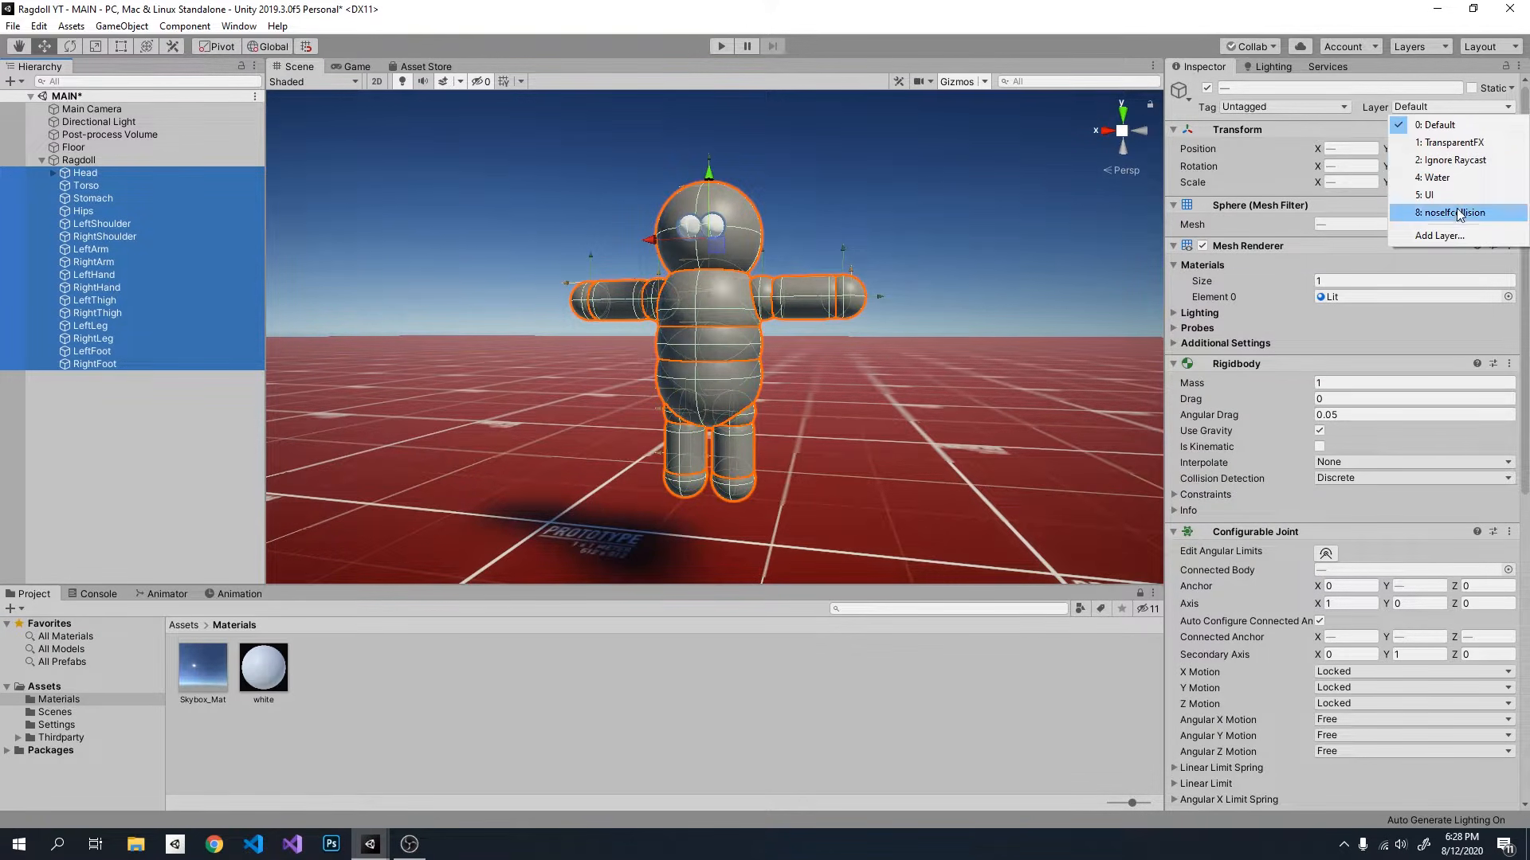
pyautogui.click(1429, 105)
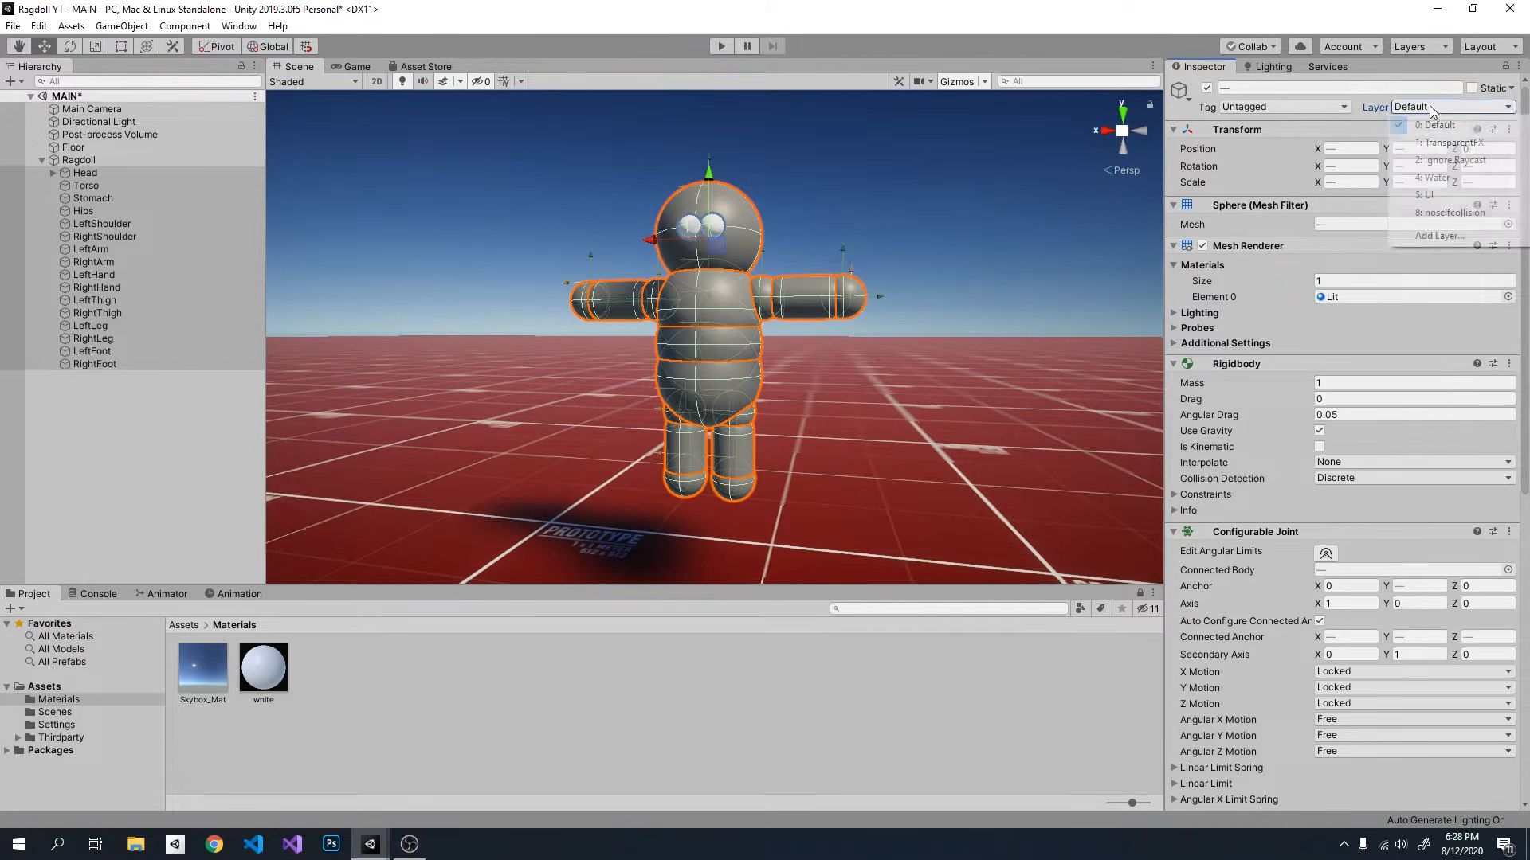
pyautogui.click(1439, 213)
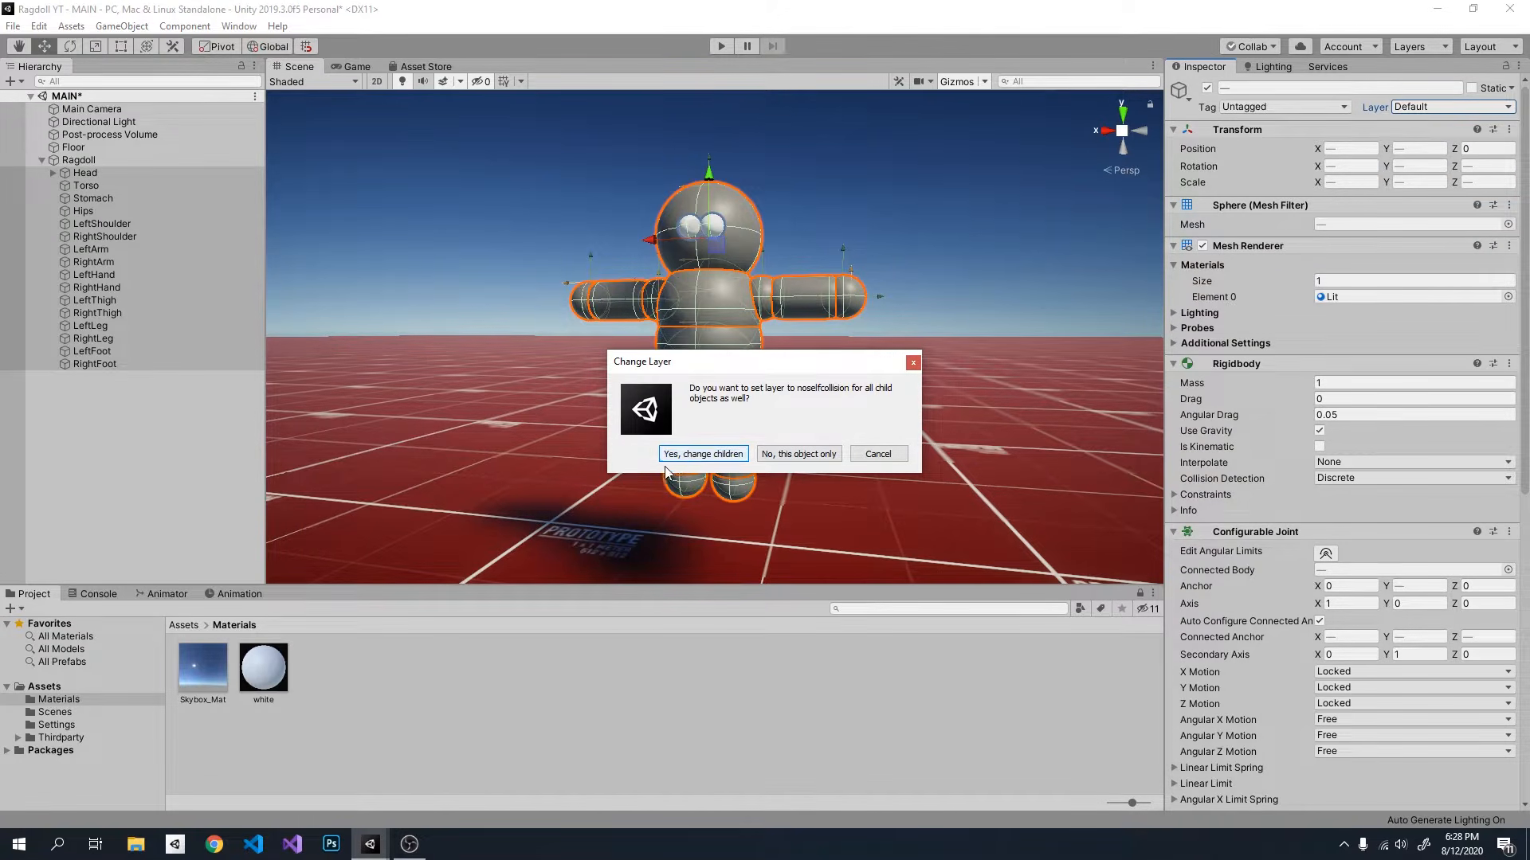
pyautogui.click(704, 455)
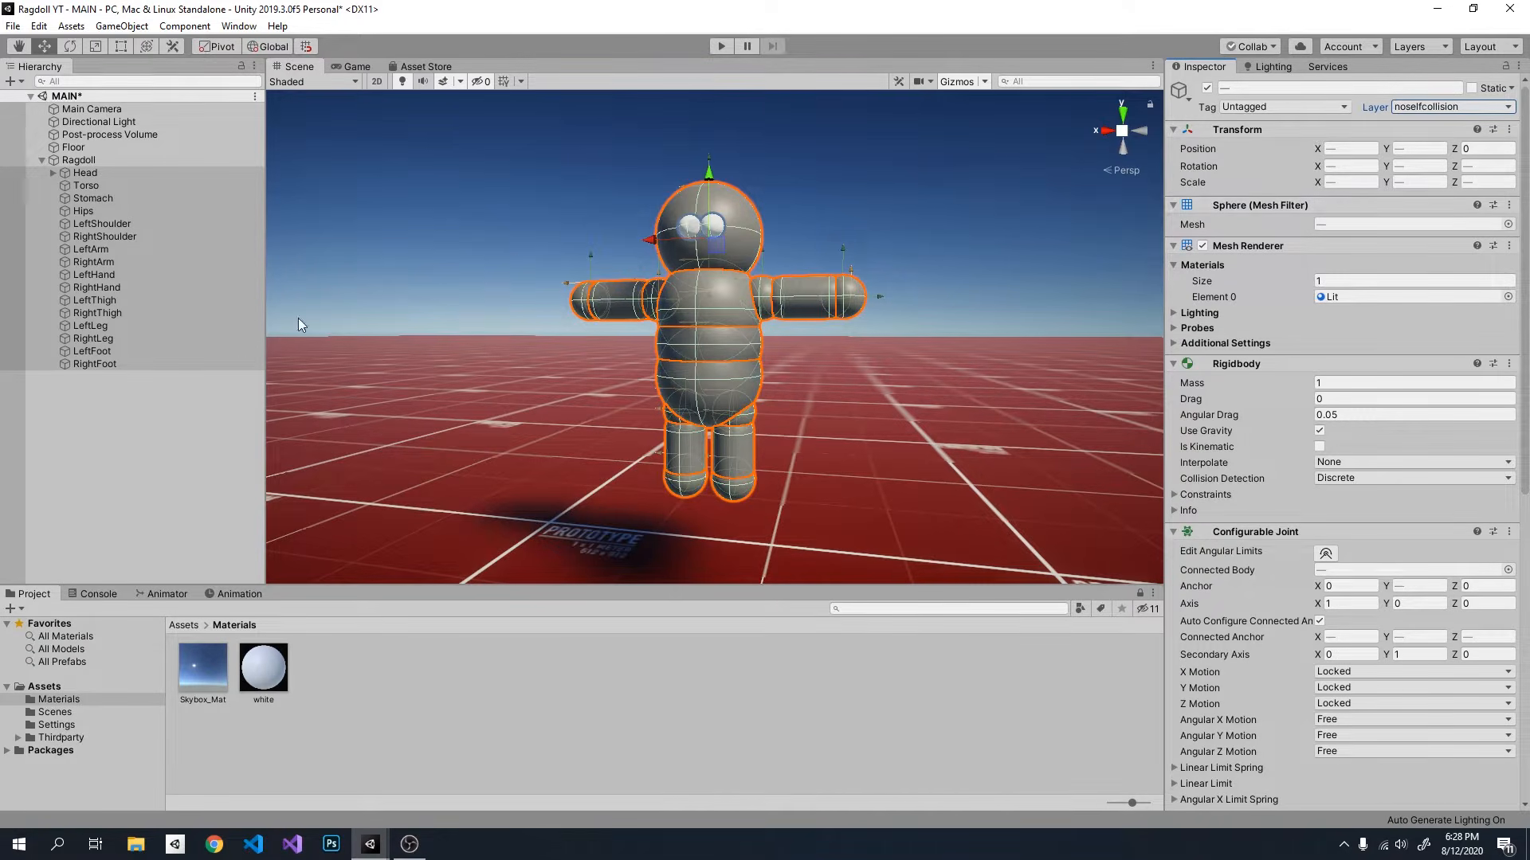
pyautogui.click(128, 432)
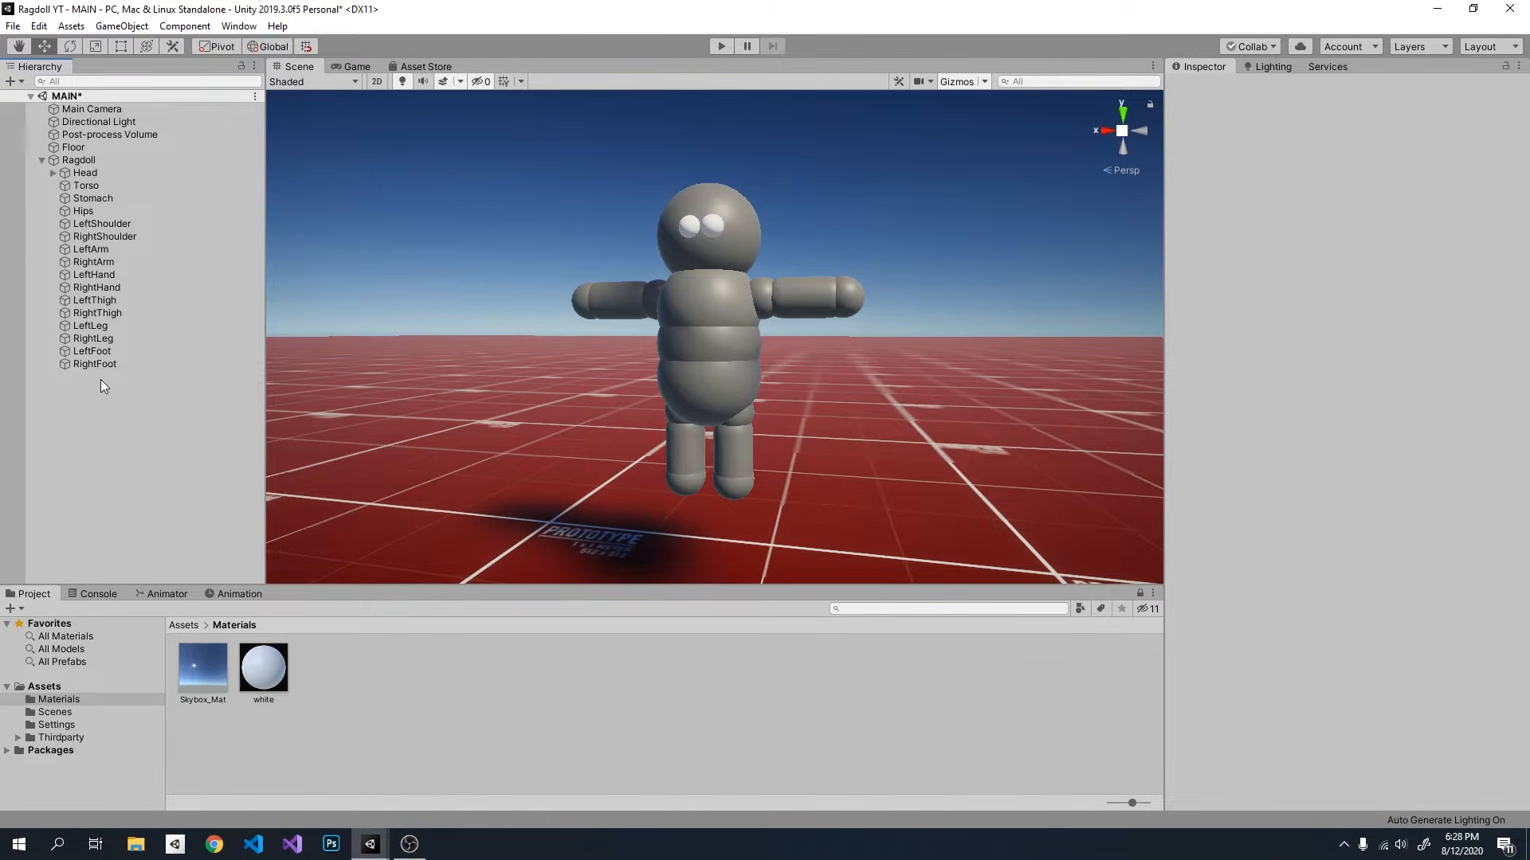
# Step: Disable collisions of noselfcollision with itself in the Physics project settings' Layer Collision Matrix, and run the game to test the ragdoll
pyautogui.click(39, 27)
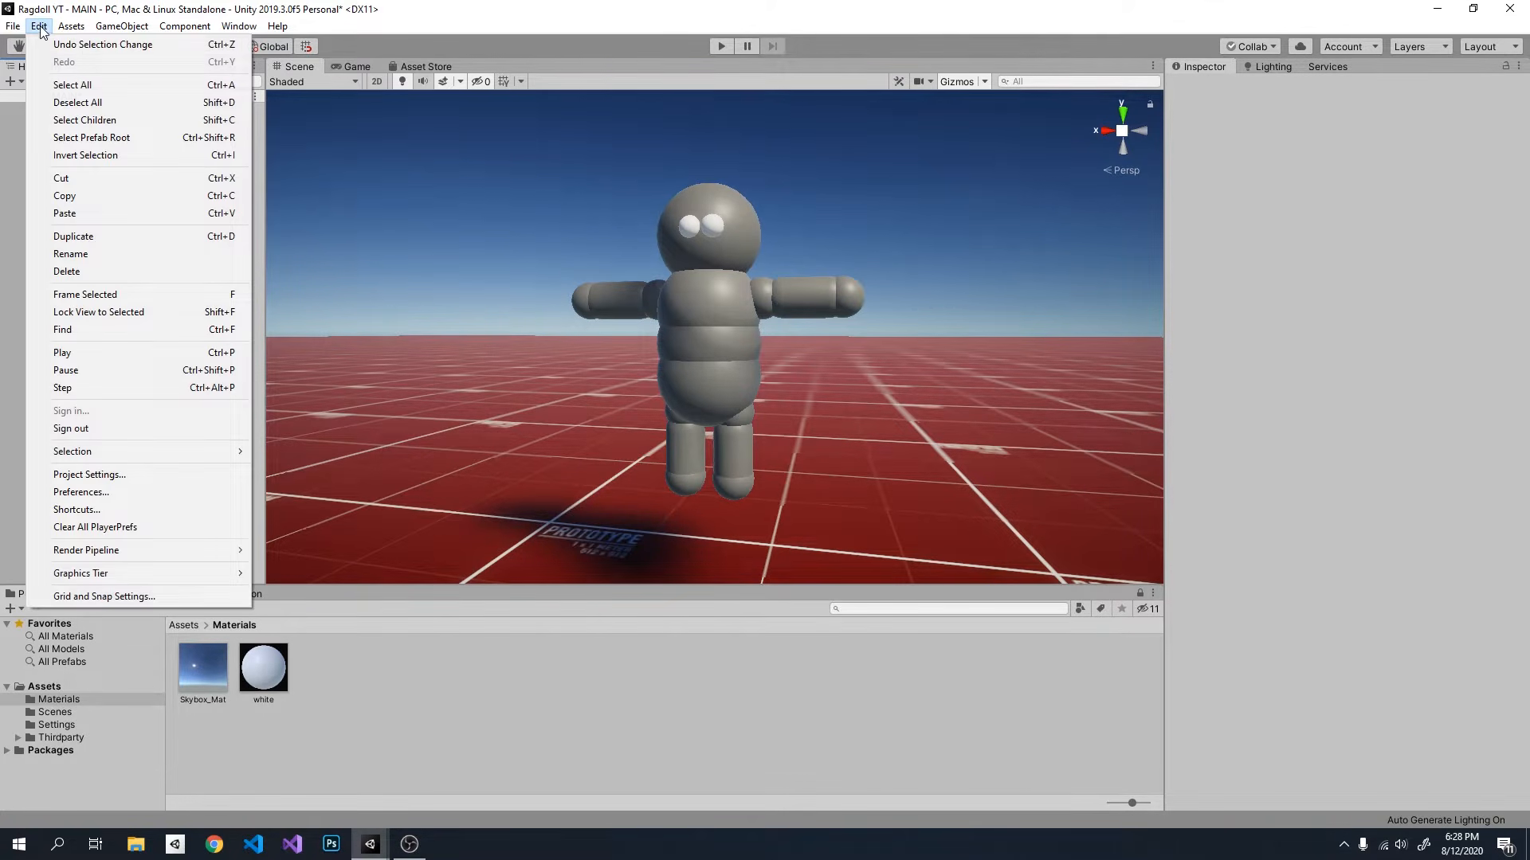
pyautogui.click(130, 475)
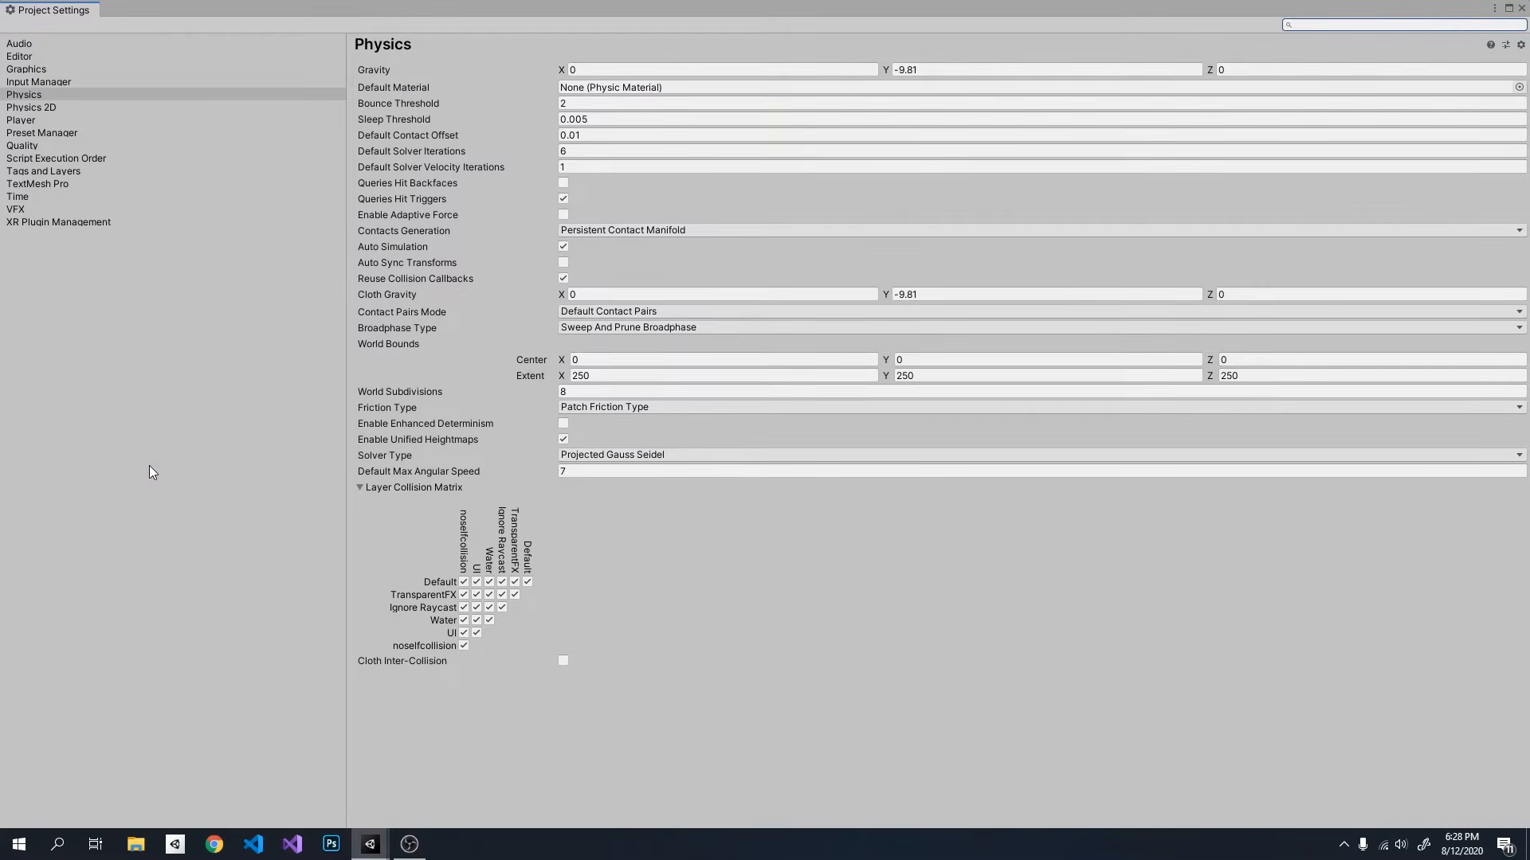
pyautogui.click(33, 95)
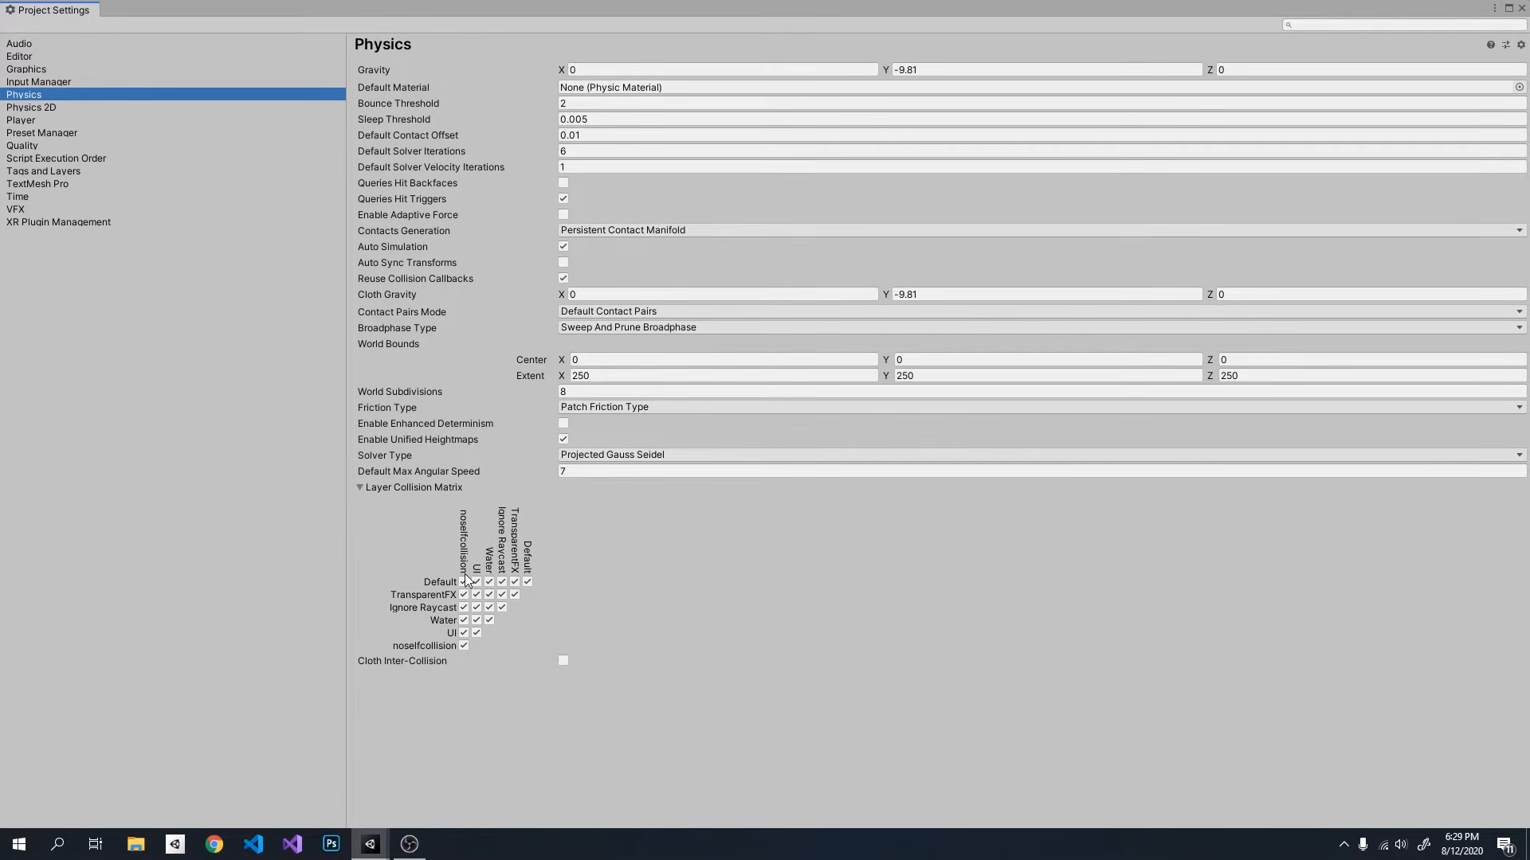
pyautogui.click(464, 646)
pyautogui.click(1522, 8)
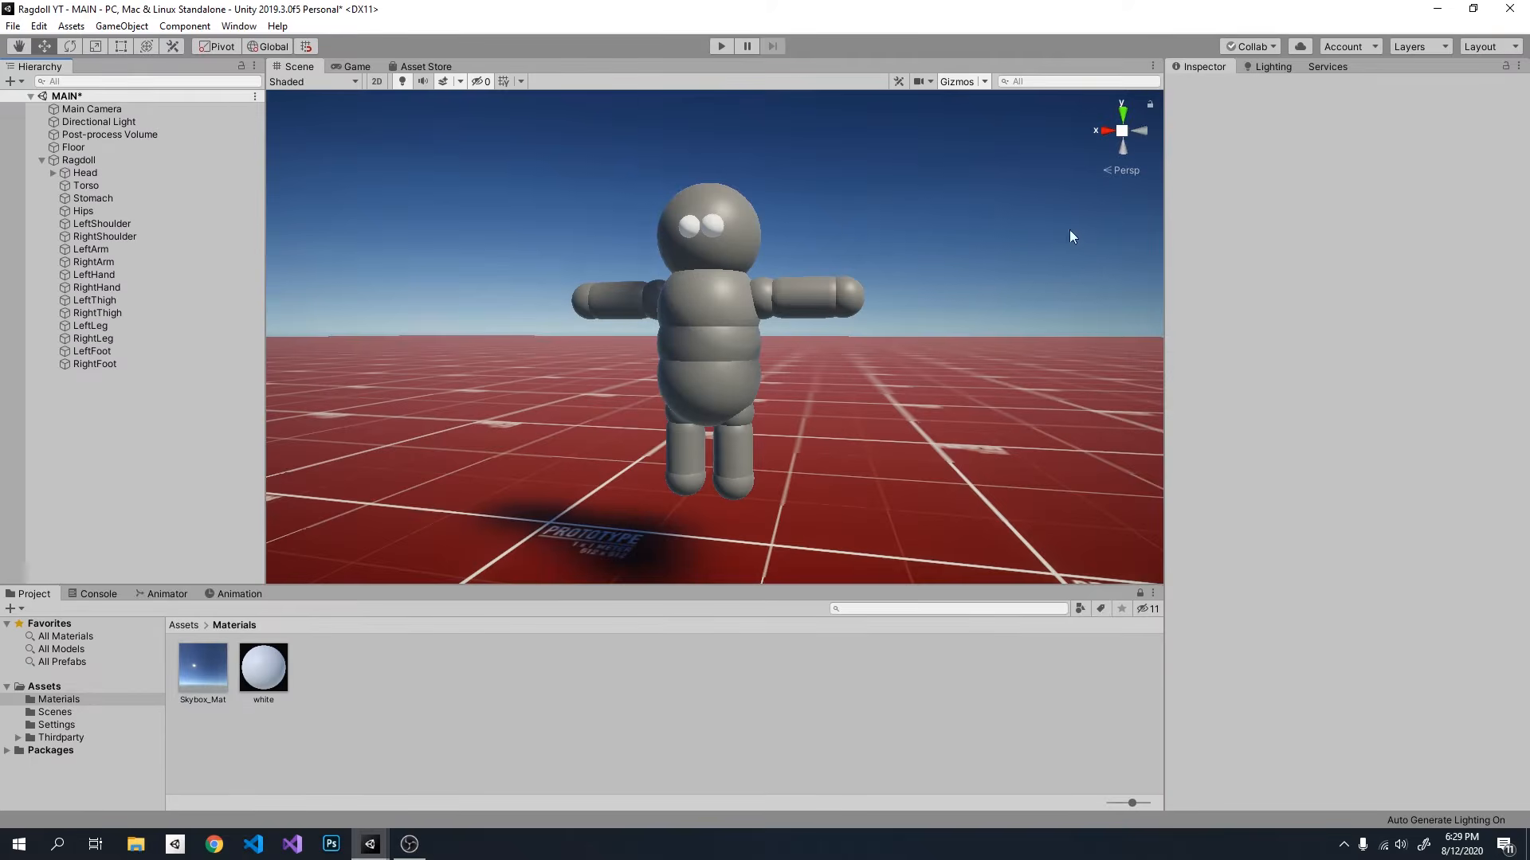
pyautogui.click(722, 46)
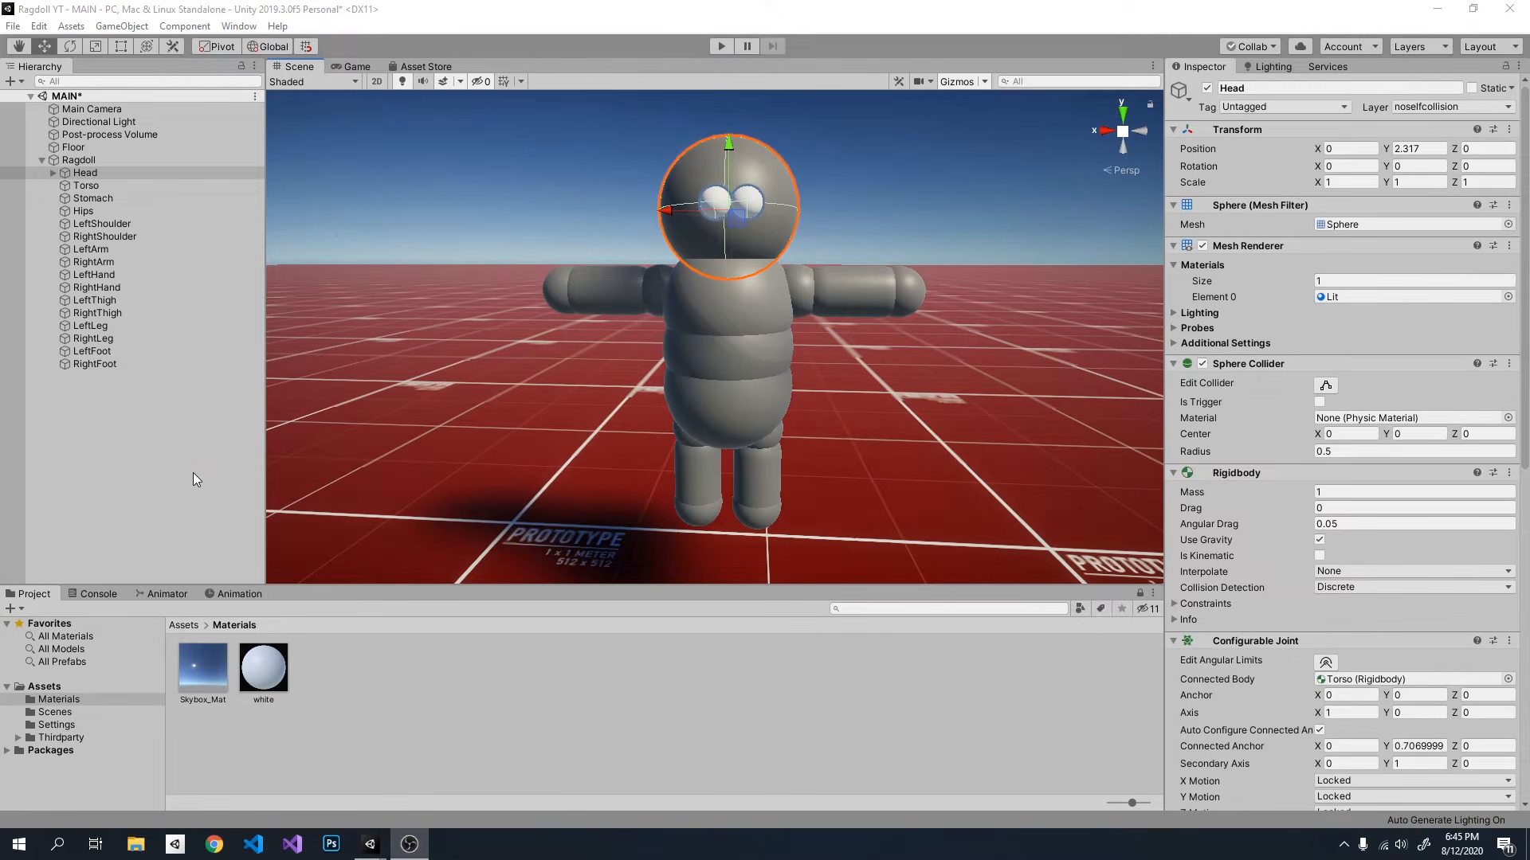
pyautogui.click(163, 482)
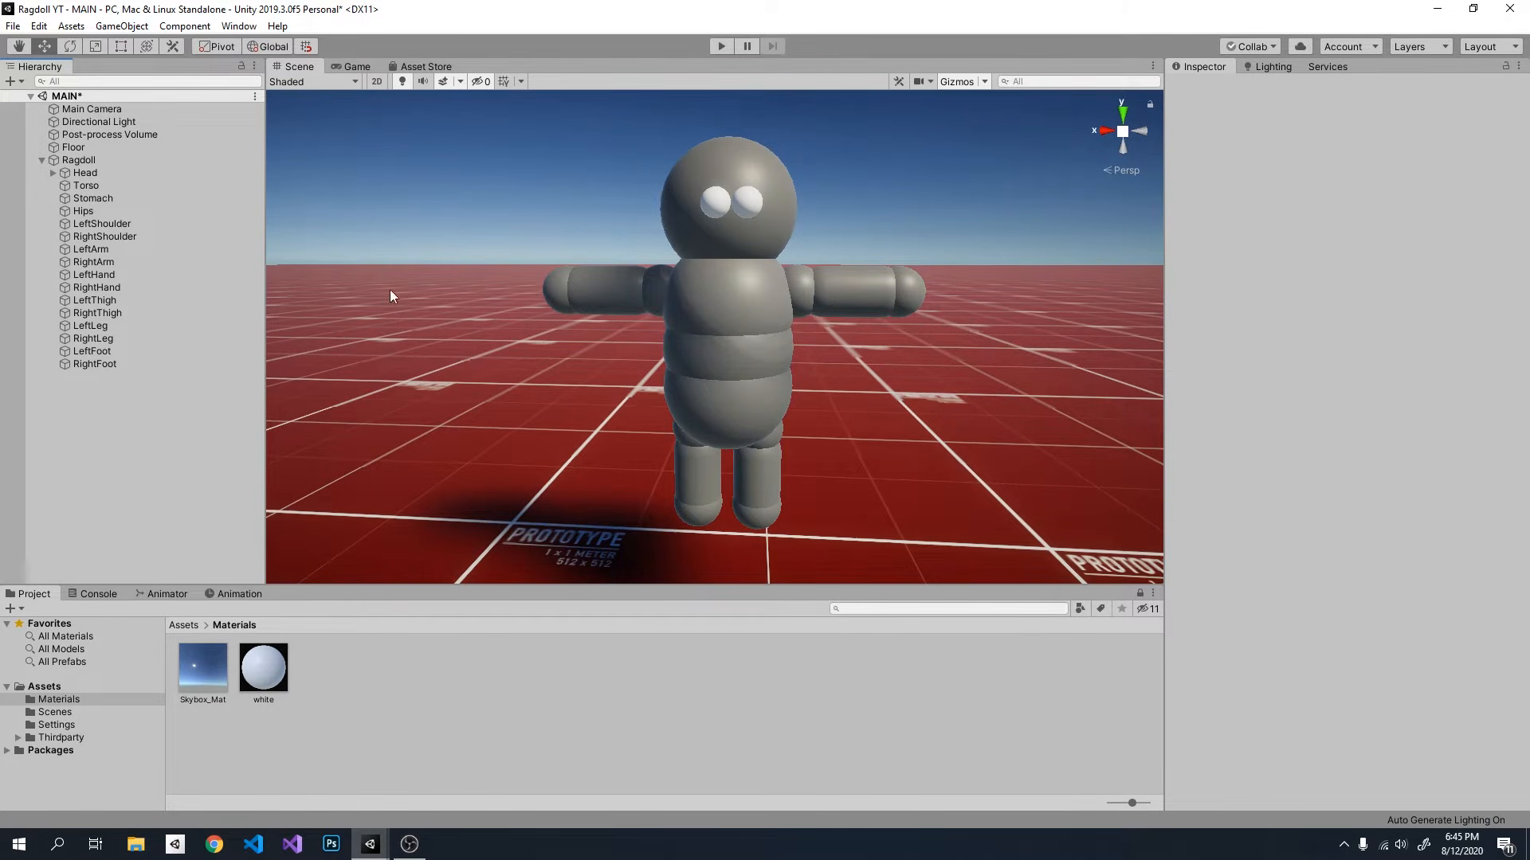
# Step: Set the Anchor Y of the Head's Configurable Joint to 0.5 and view the anchor position in the scene
pyautogui.click(134, 173)
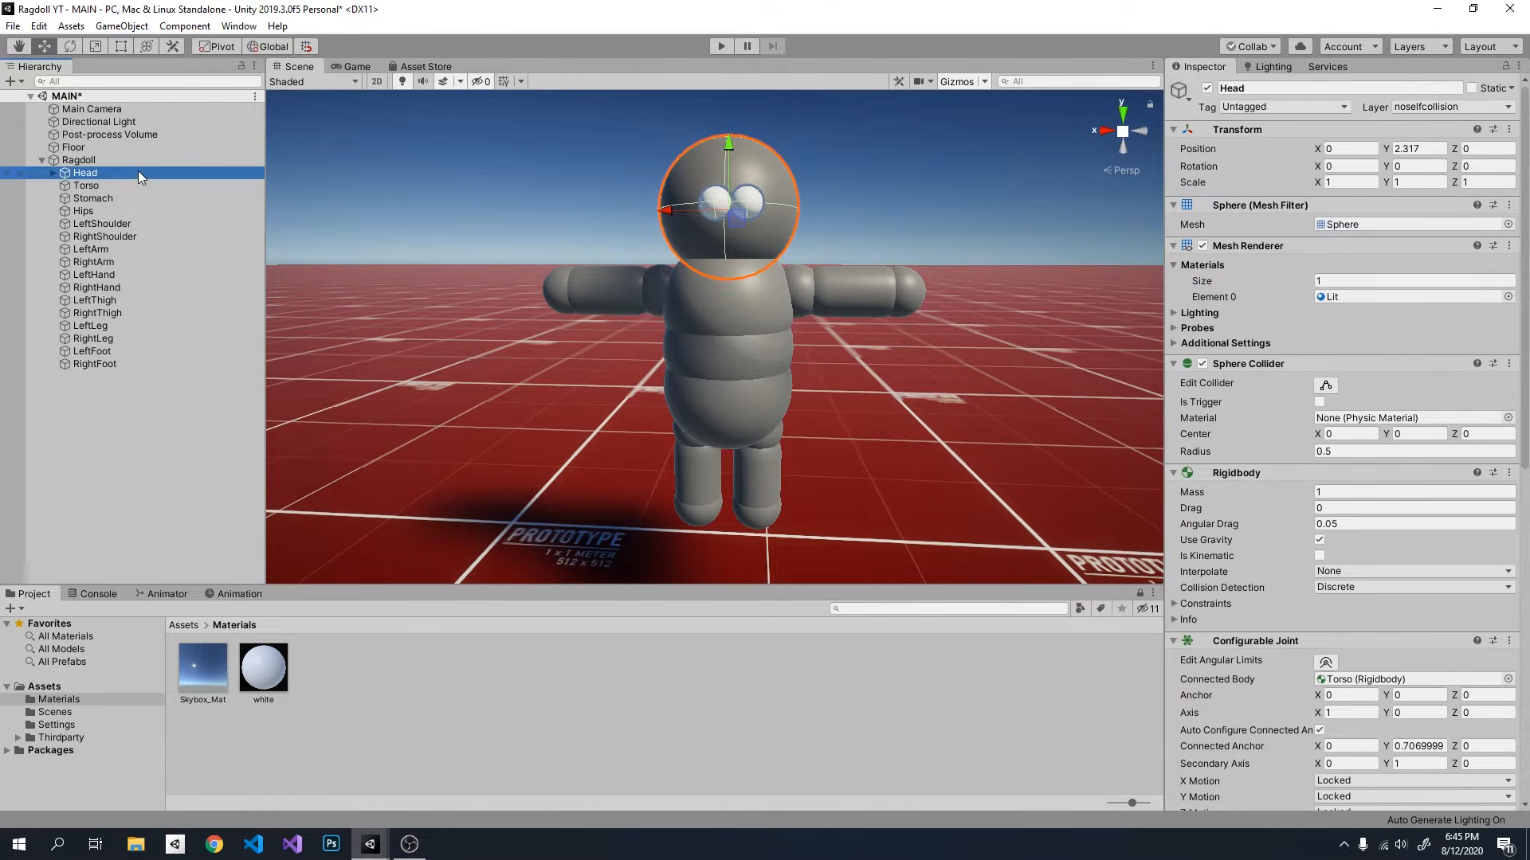
pyautogui.scroll(-4, 1297, 591)
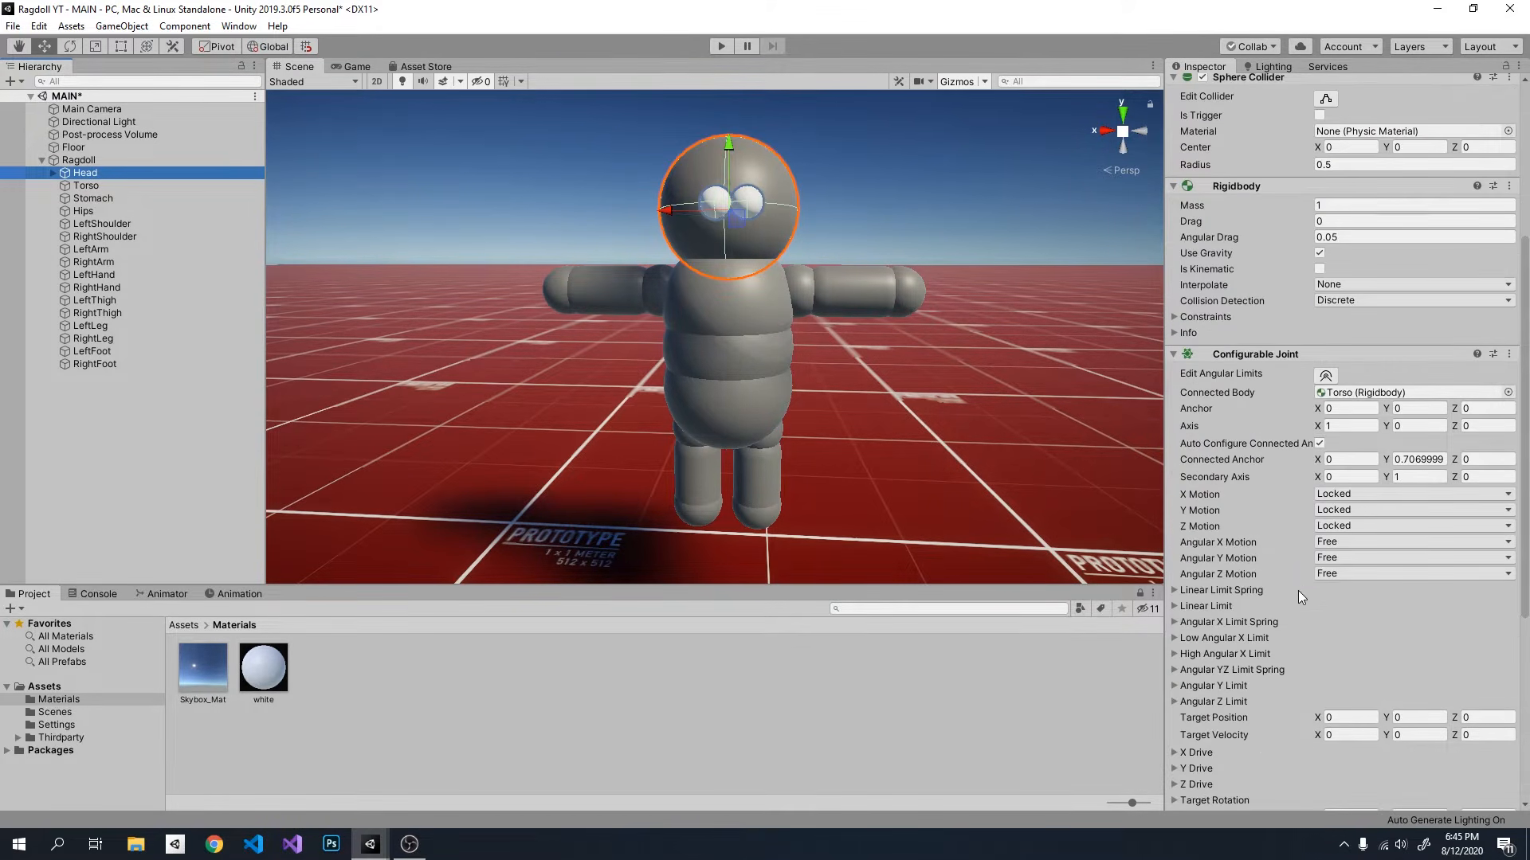
pyautogui.click(1421, 409)
pyautogui.write('0.5')
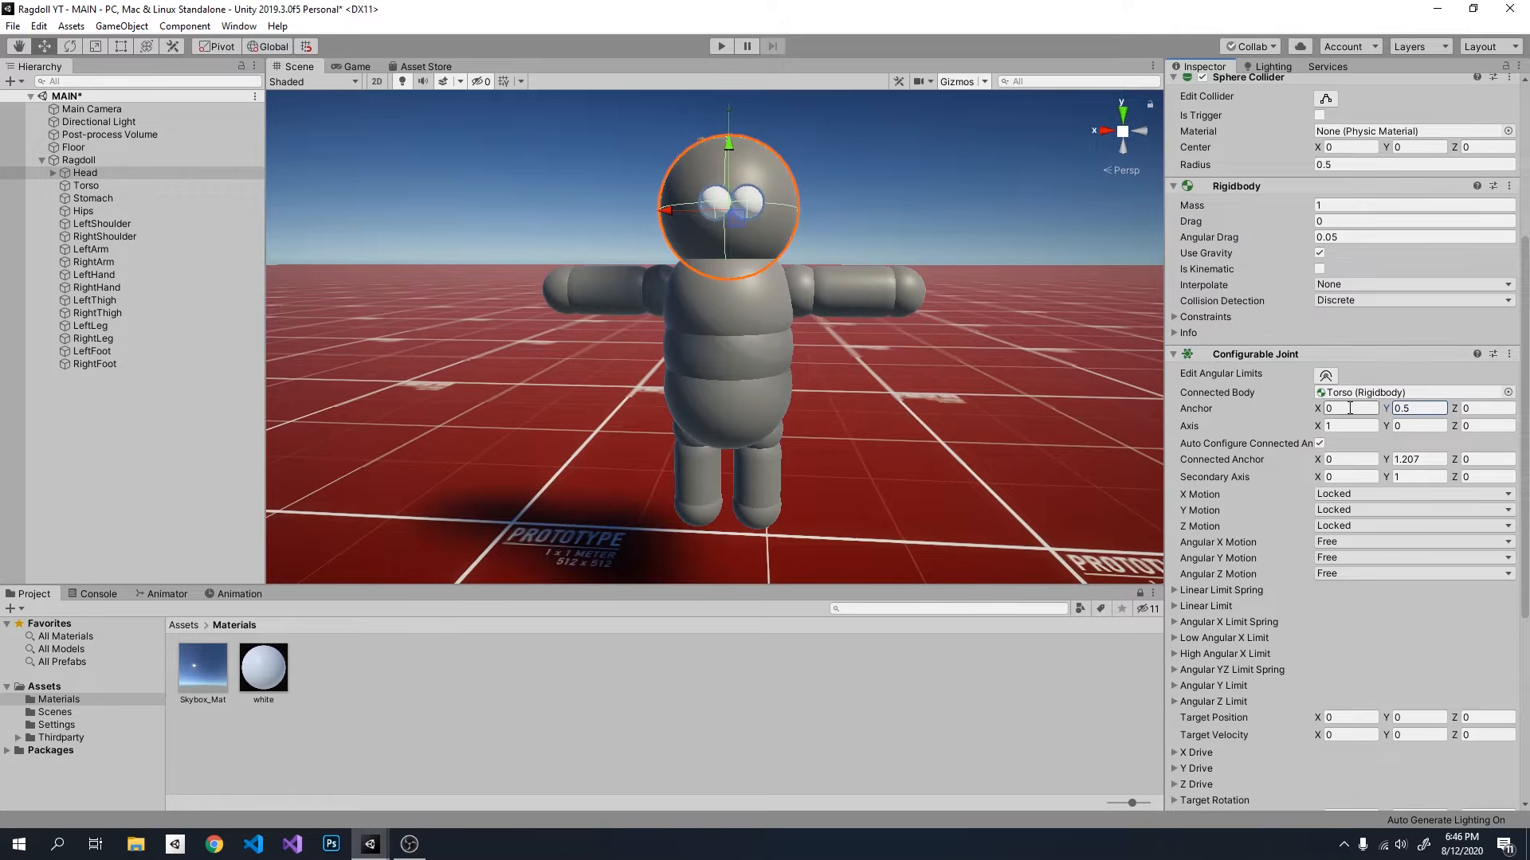
pyautogui.press('w')
pyautogui.moveTo(860, 347)
pyautogui.mouseDown(button='right')
pyautogui.moveTo(874, 280)
pyautogui.moveTo(874, 295)
pyautogui.moveTo(773, 333)
pyautogui.moveTo(834, 350)
pyautogui.mouseUp(button='right')
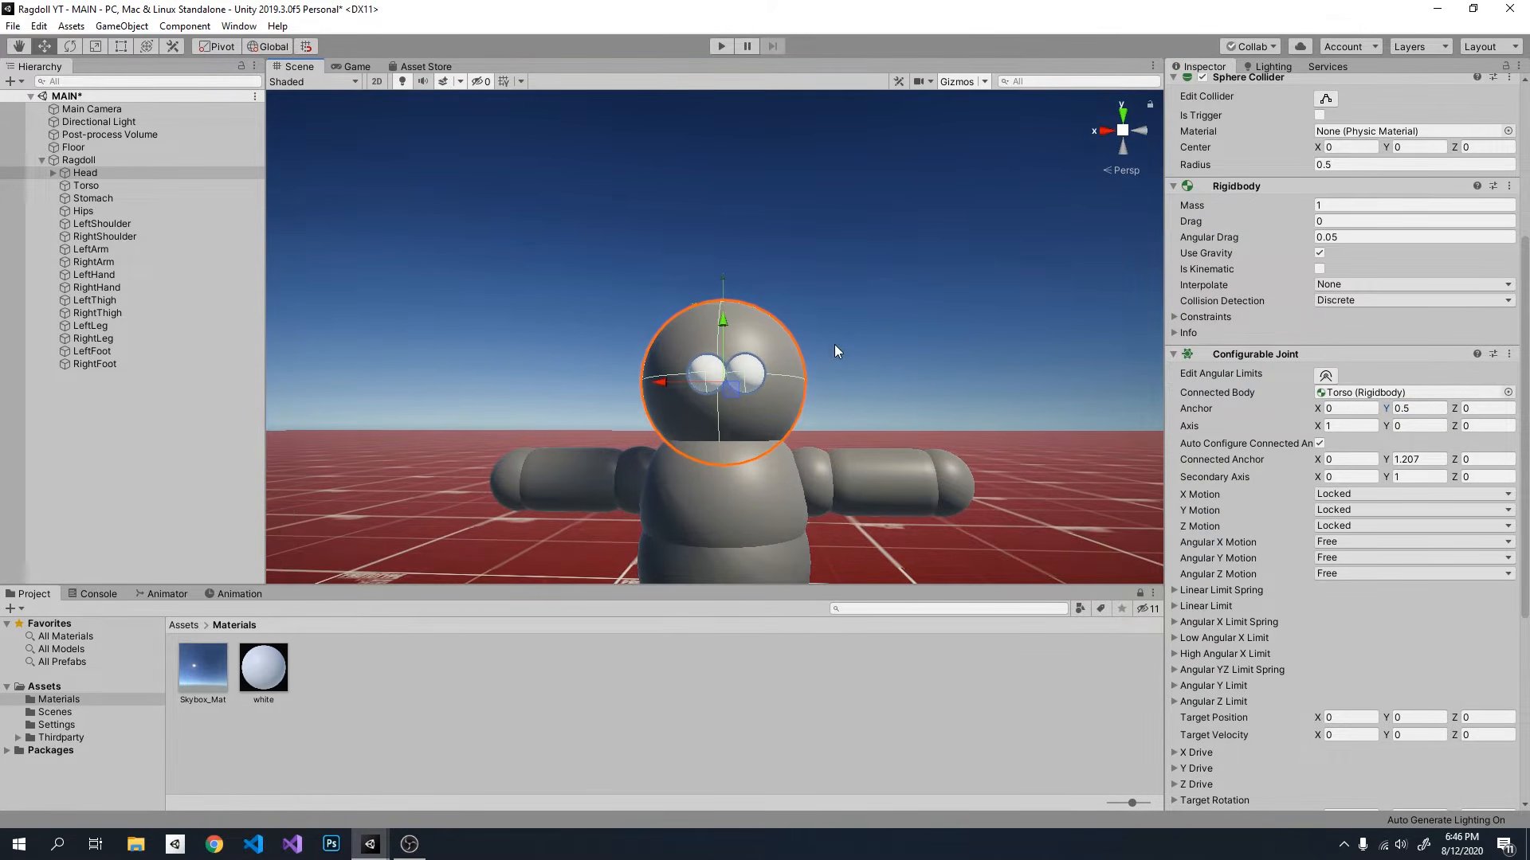
pyautogui.moveTo(698, 309); pyautogui.dragTo(704, 310, button='right')
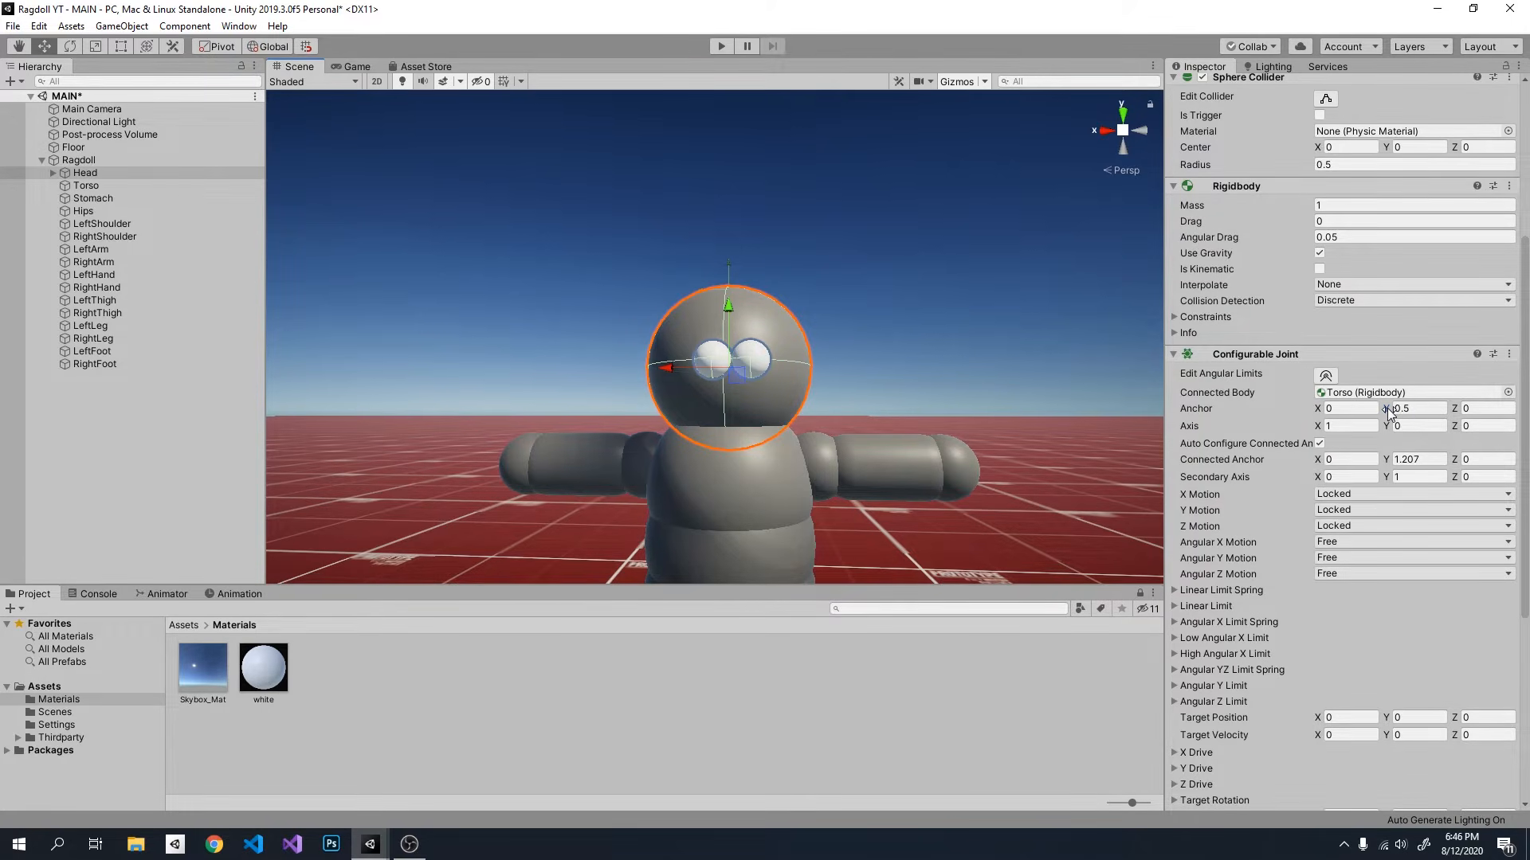
# Step: Try an Anchor Y of about -0.43 on the Head's Configurable Joint, and reset it to 0
pyautogui.moveTo(1387, 409); pyautogui.dragTo(1365, 411)
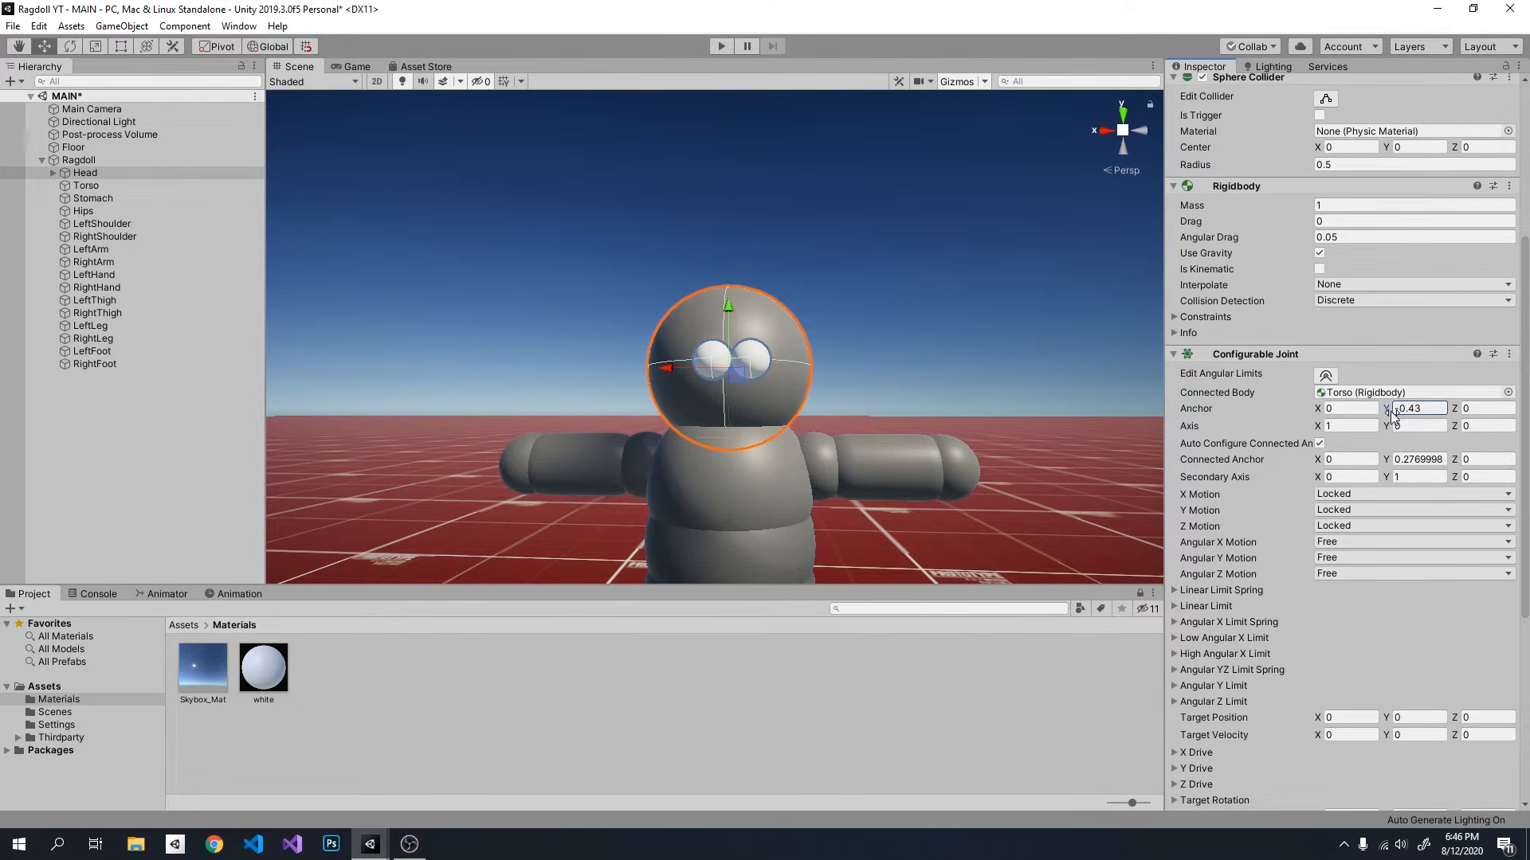
pyautogui.moveTo(1388, 410); pyautogui.dragTo(1402, 409)
pyautogui.click(1431, 409)
pyautogui.write('0')
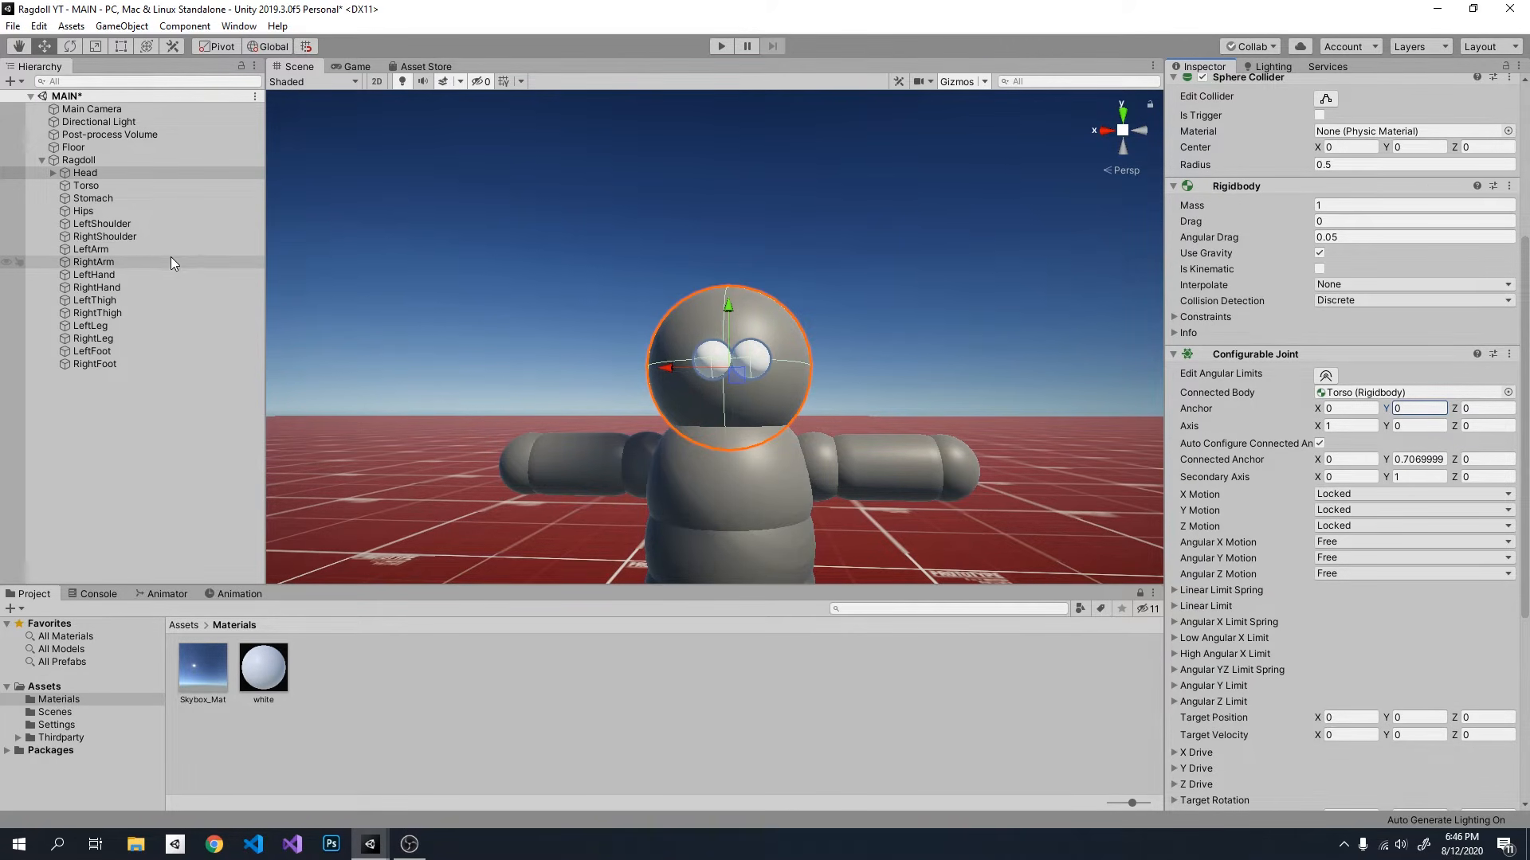
# Step: Examine the Configurable Joint anchor positions on LeftArm, RightArm, LeftLeg and RightLeg in the Scene view
pyautogui.click(93, 251)
pyautogui.press('f')
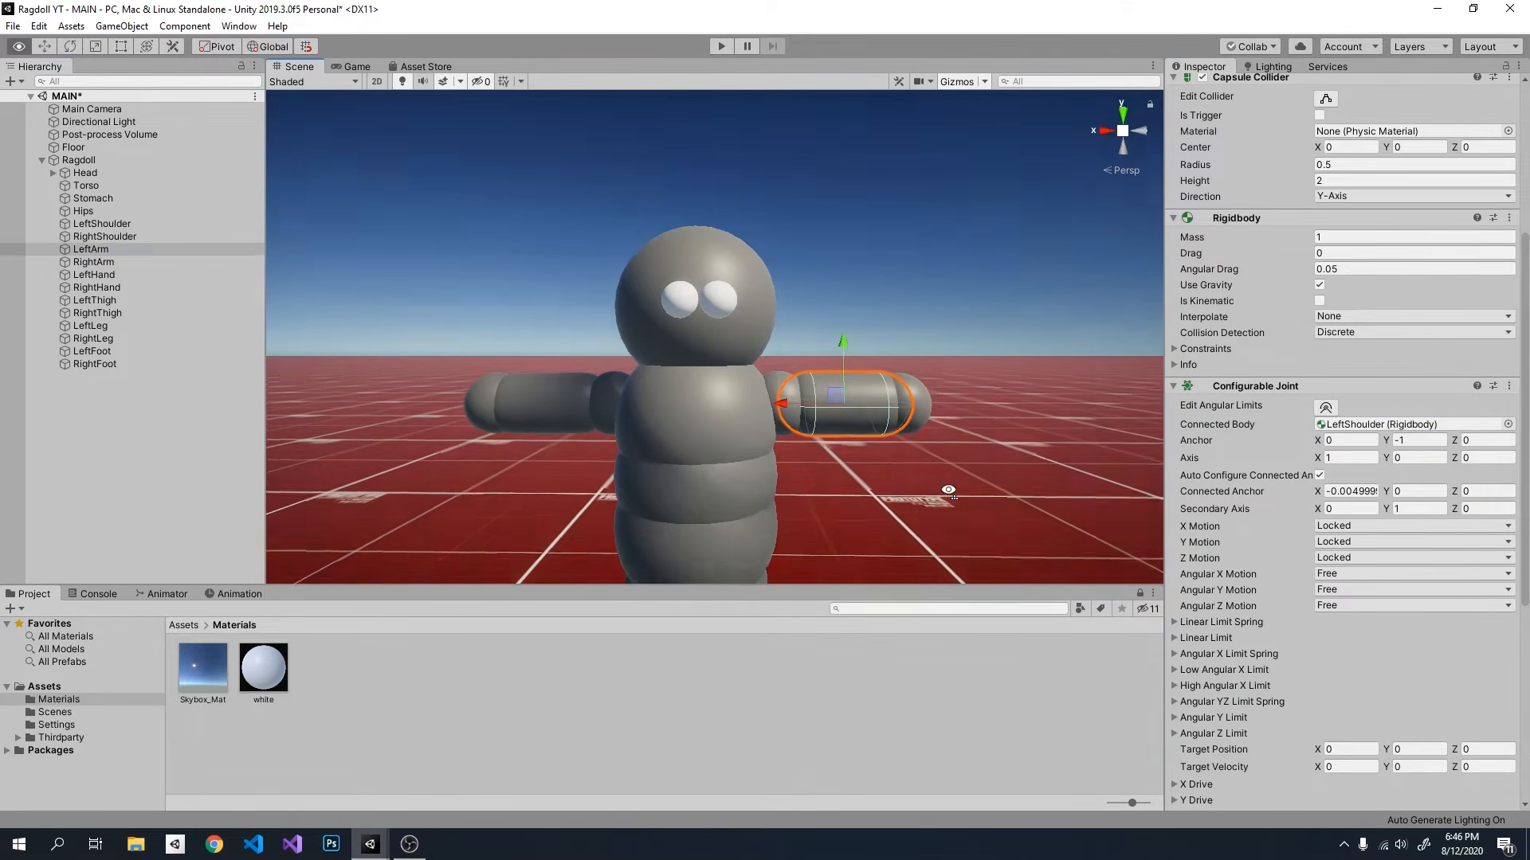
pyautogui.moveTo(942, 529); pyautogui.dragTo(940, 484, button='right')
pyautogui.press('d')
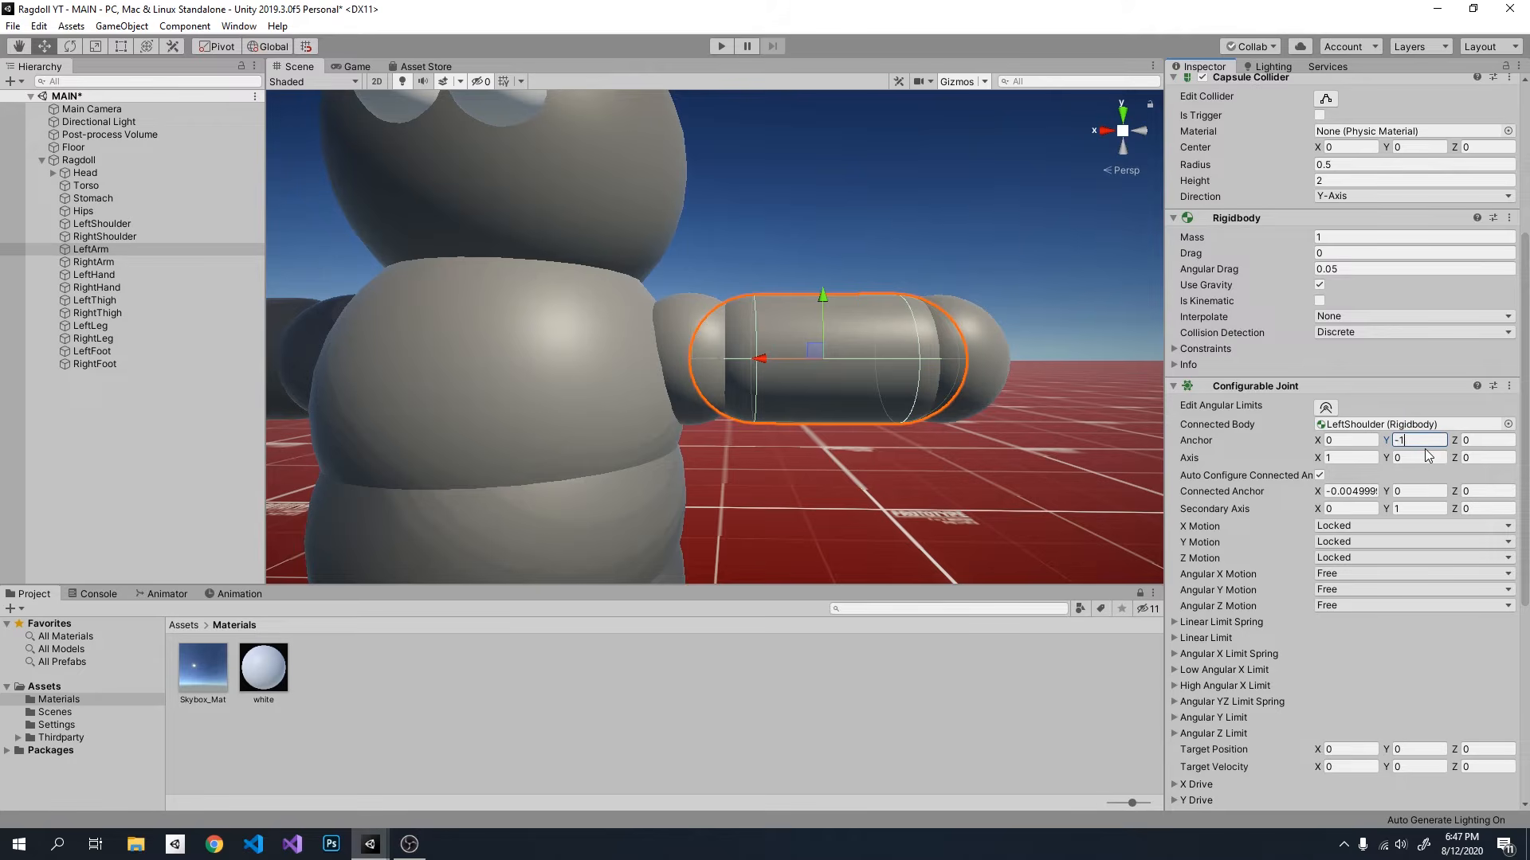
pyautogui.press('a')
pyautogui.moveTo(810, 416); pyautogui.dragTo(866, 413, button='right')
pyautogui.click(815, 385)
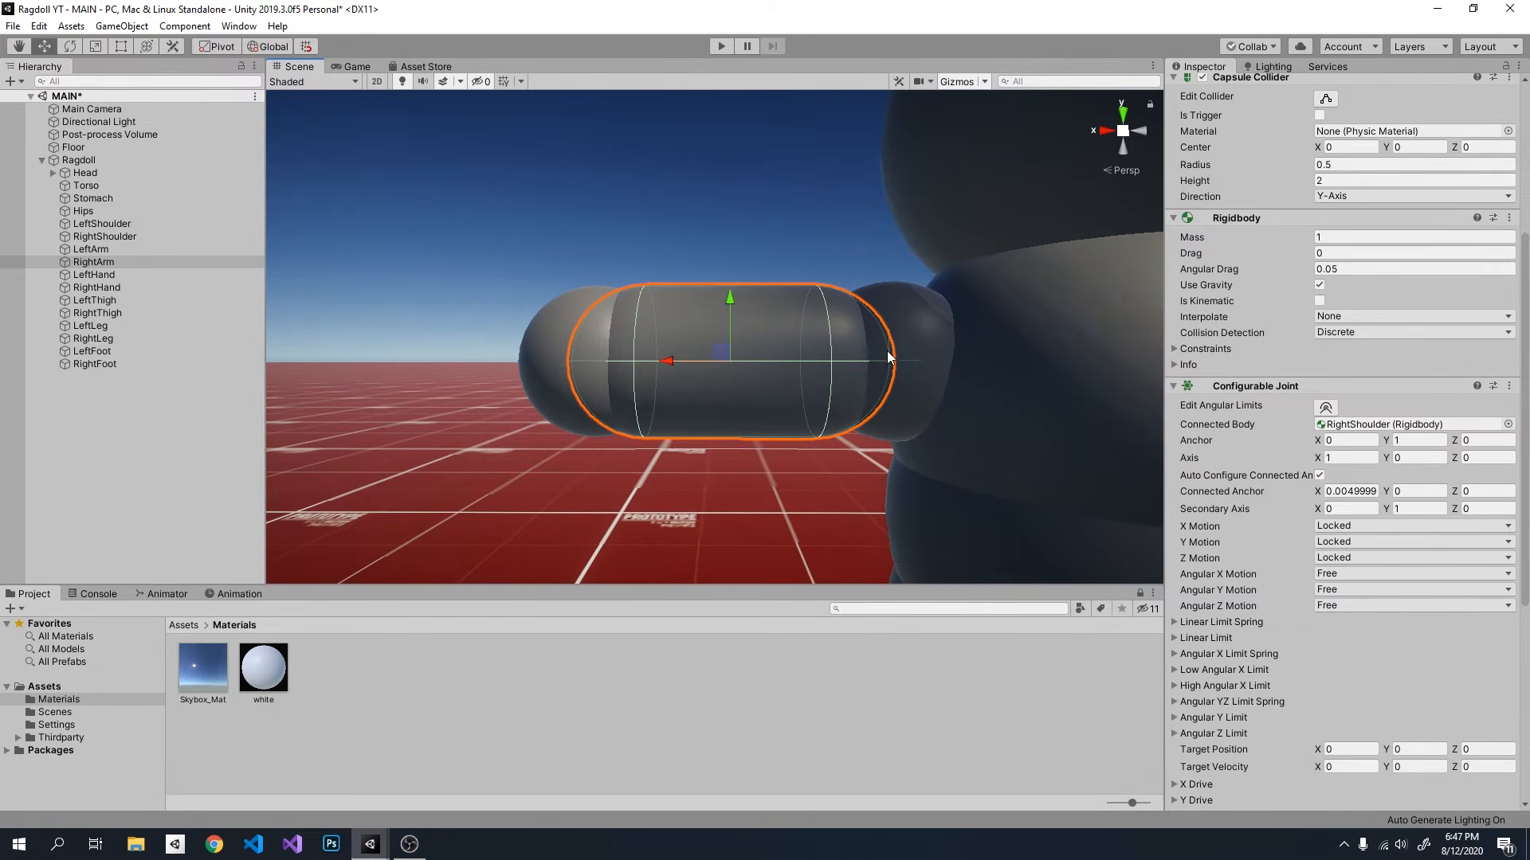
pyautogui.moveTo(888, 352); pyautogui.dragTo(859, 429, button='right')
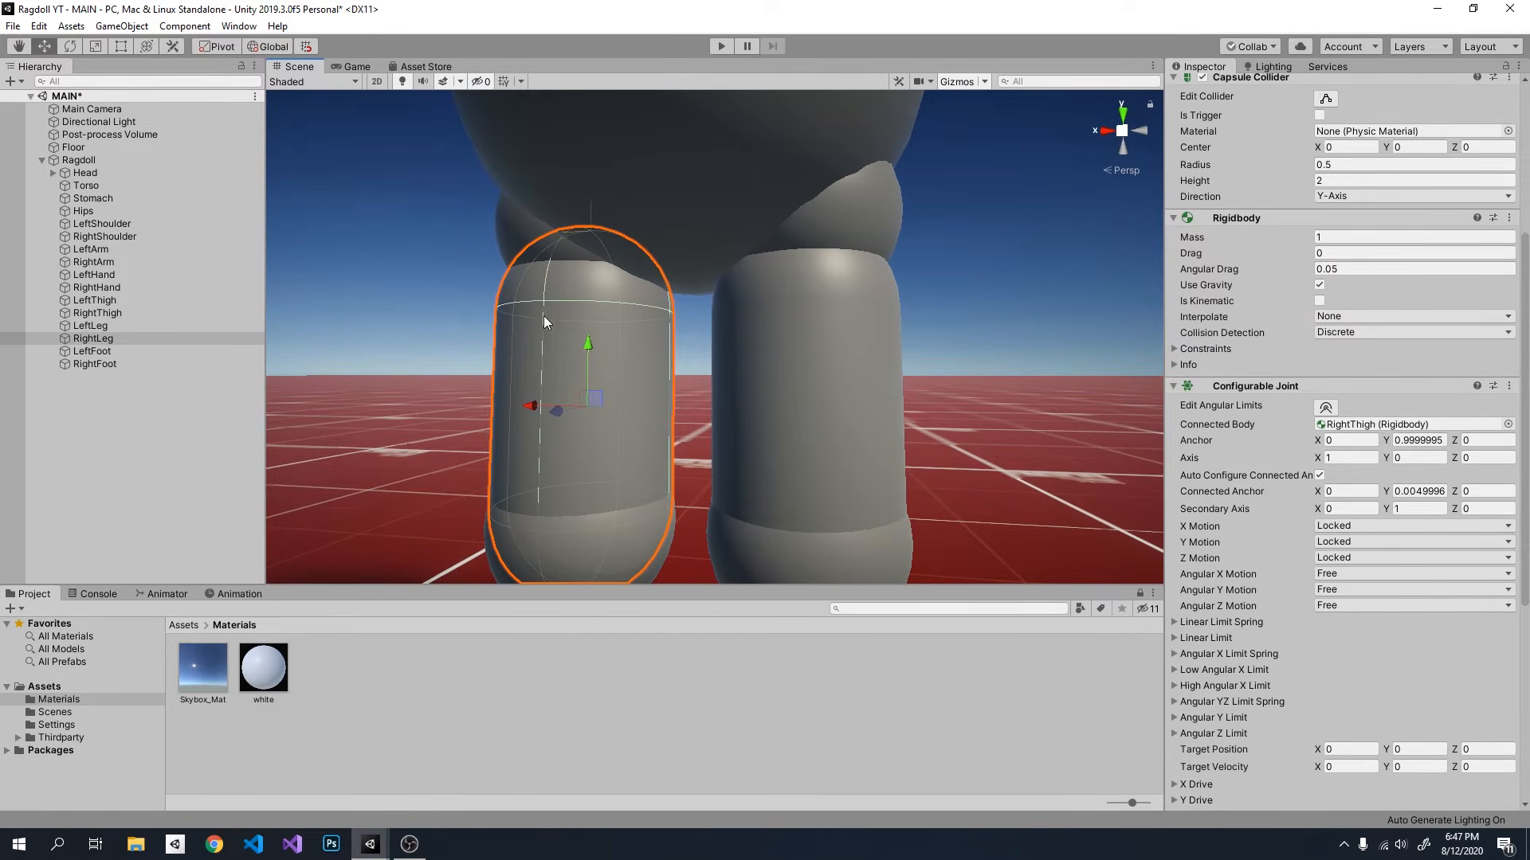
pyautogui.click(833, 365)
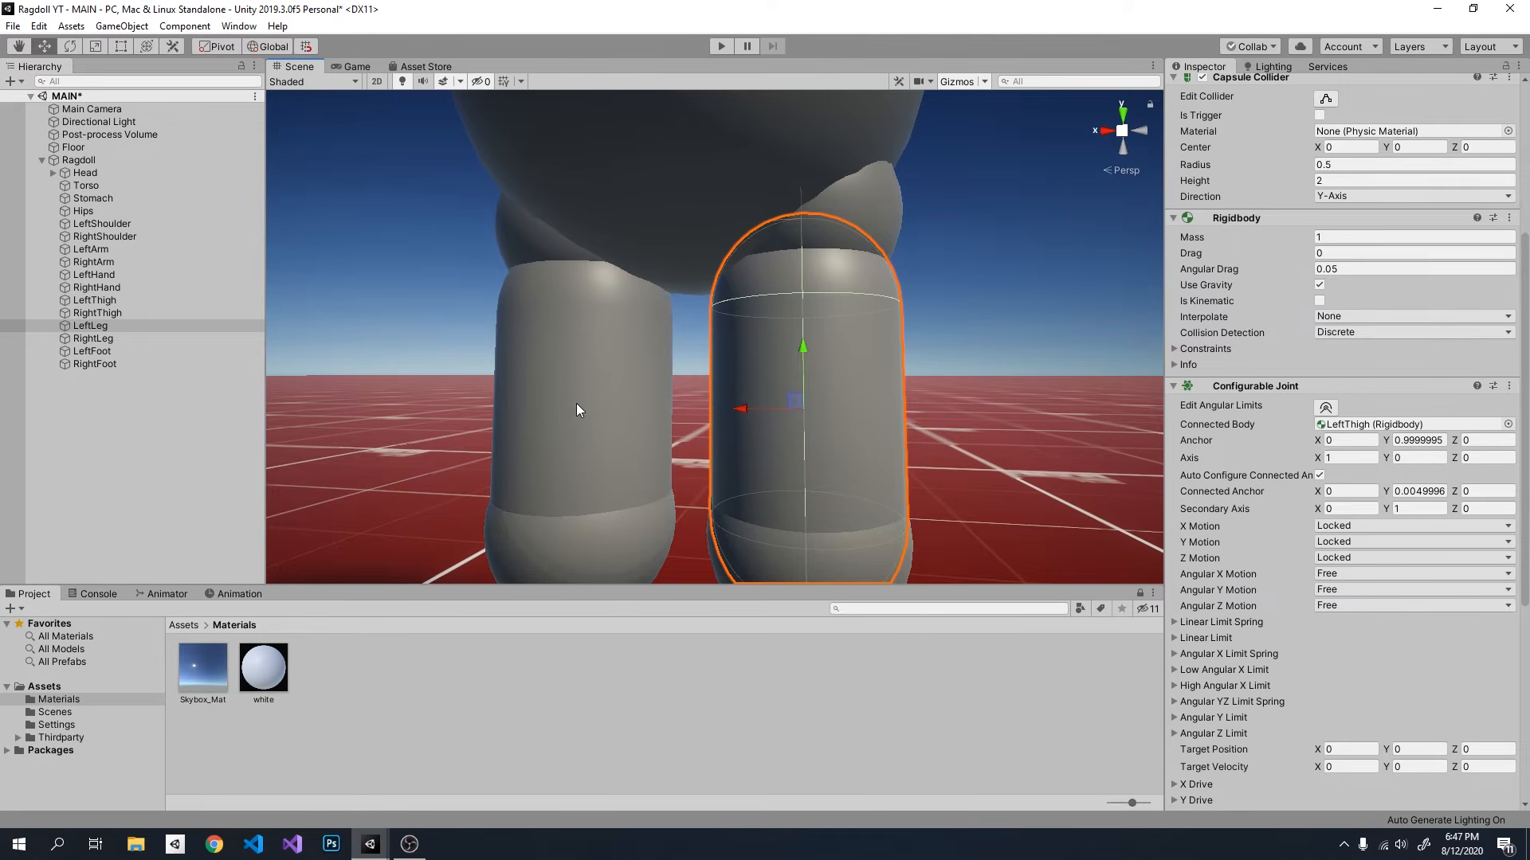
pyautogui.click(567, 424)
# Step: Run the game with the full ragdoll framed and watch its adjusted joint anchors in the Scene view from several angles
pyautogui.moveTo(567, 424); pyautogui.dragTo(872, 436, button='right')
pyautogui.press('s')
pyautogui.press('w')
pyautogui.press('s')
pyautogui.press('w')
pyautogui.press('s')
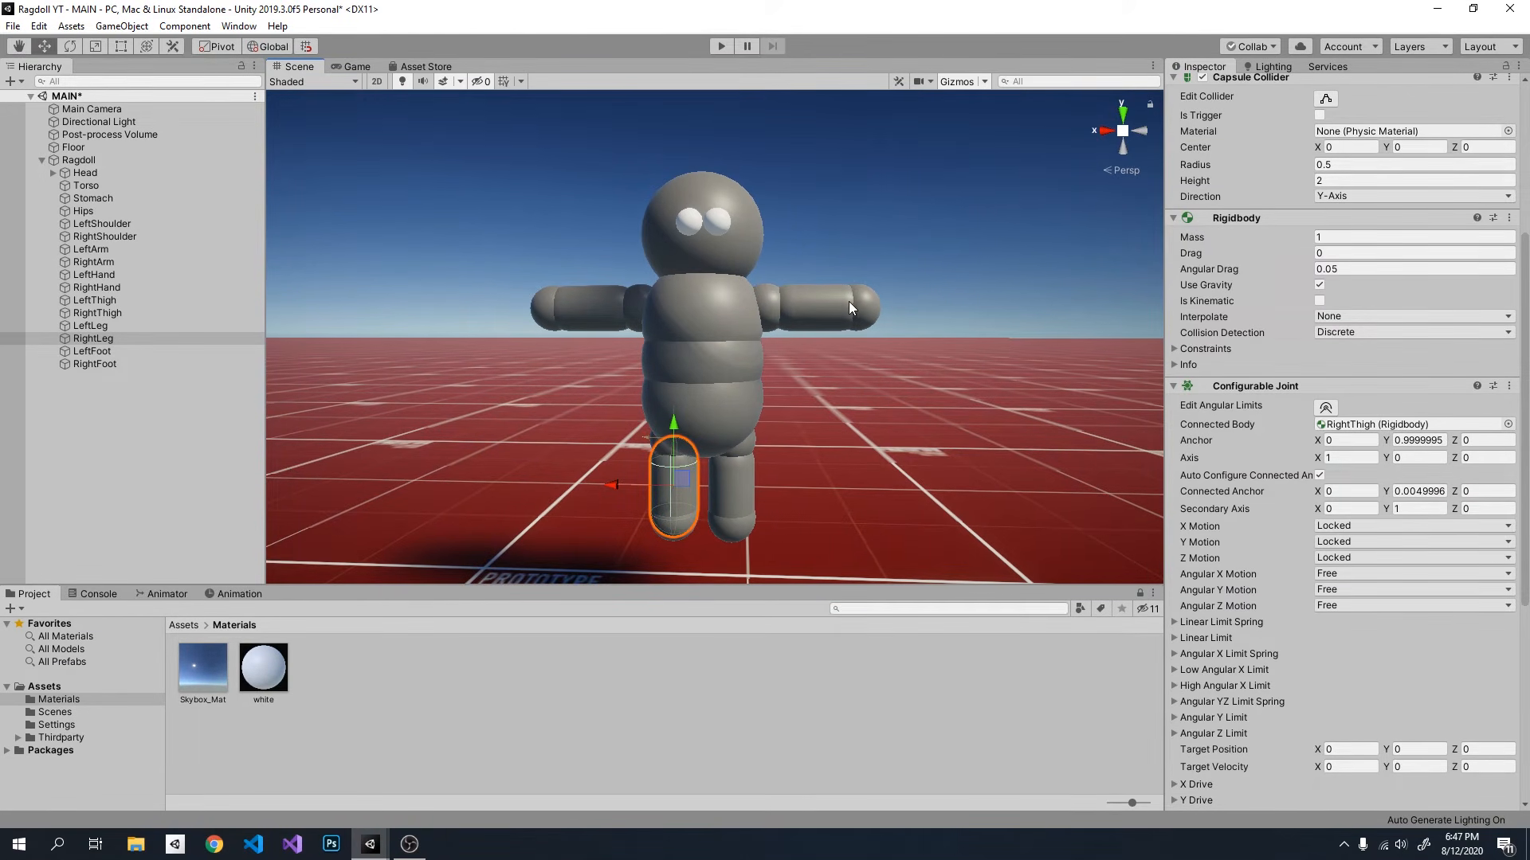
pyautogui.moveTo(846, 425); pyautogui.dragTo(830, 428, button='right')
pyautogui.moveTo(868, 345); pyautogui.dragTo(820, 458, button='right')
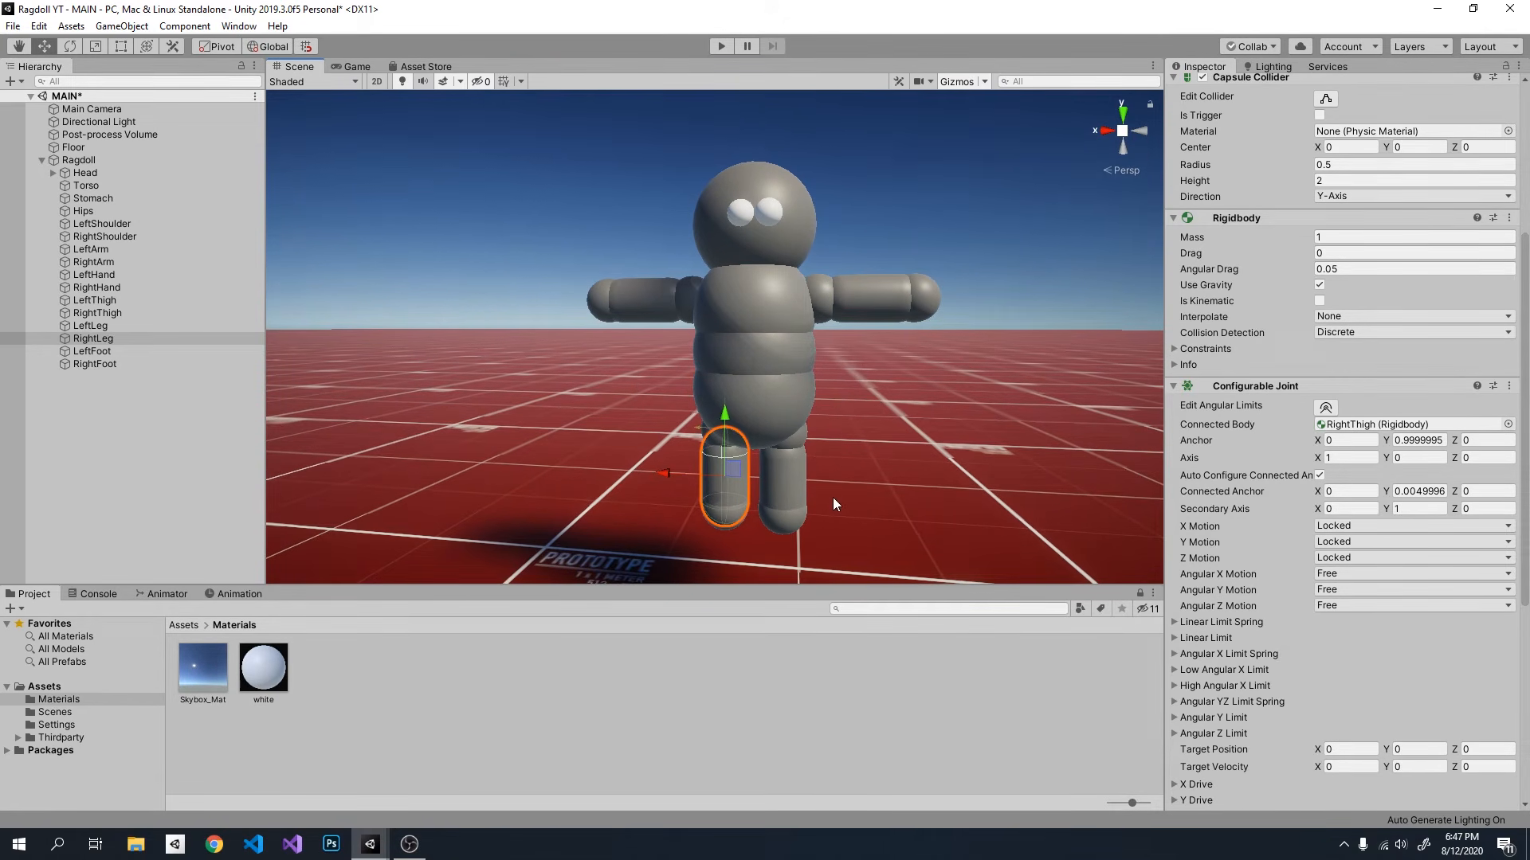
pyautogui.moveTo(925, 374); pyautogui.dragTo(878, 399, button='right')
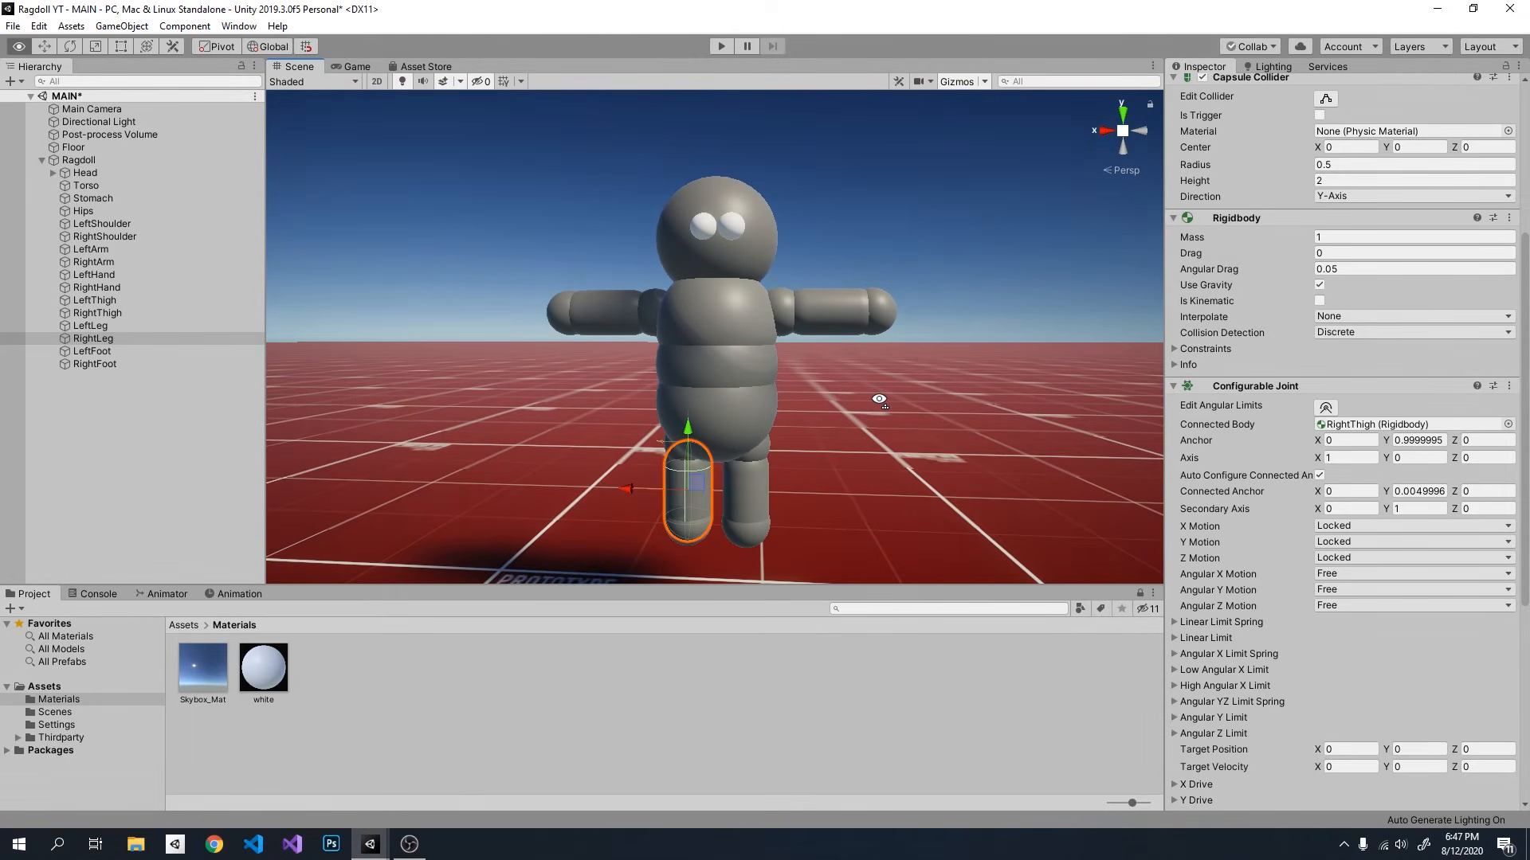
pyautogui.click(722, 45)
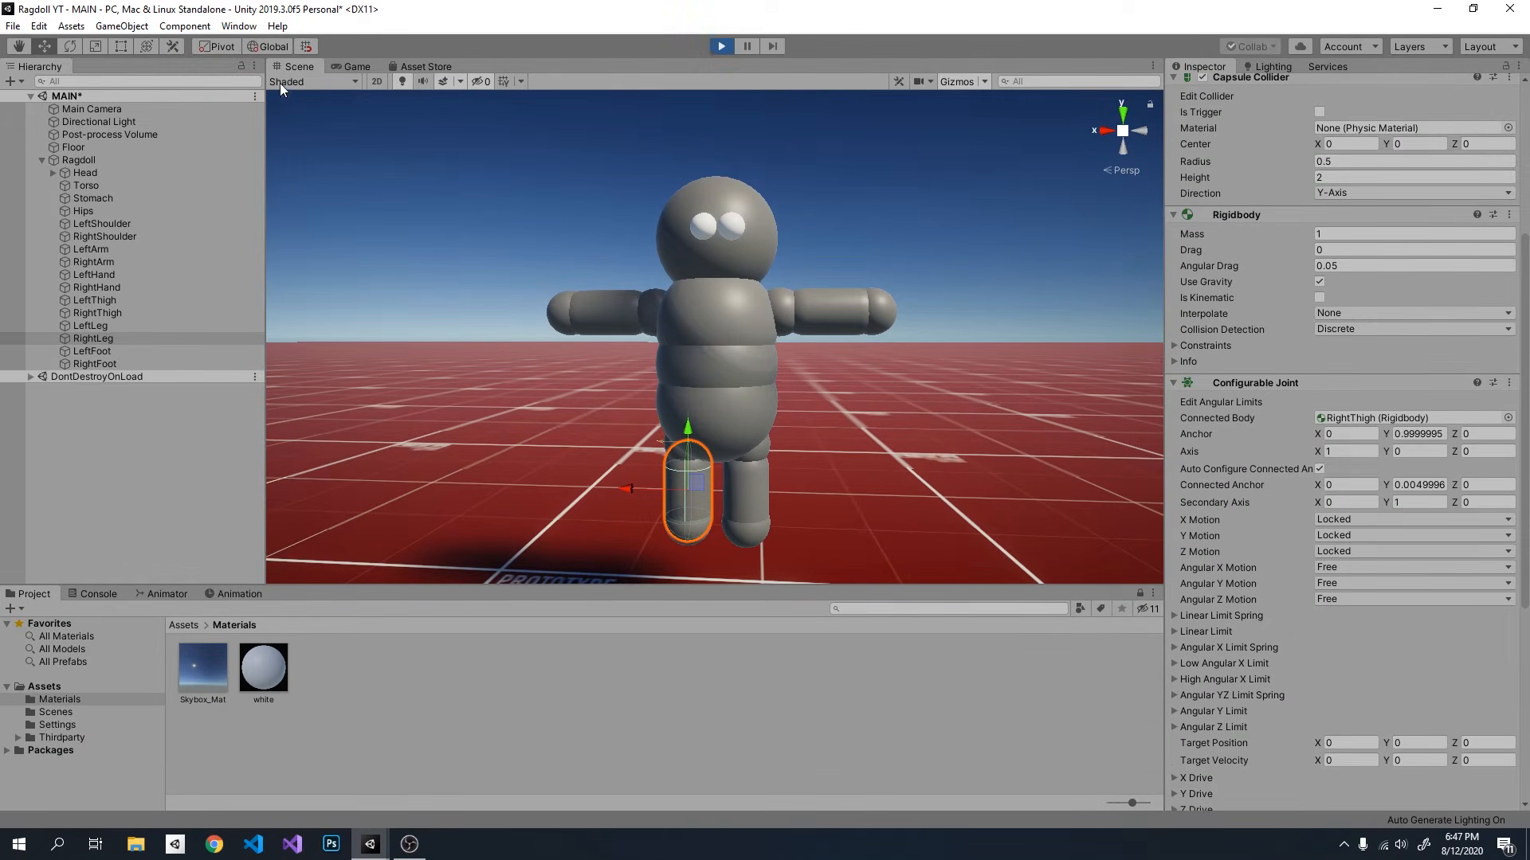
pyautogui.click(302, 67)
pyautogui.moveTo(729, 298)
pyautogui.mouseDown(button='right')
pyautogui.moveTo(738, 458)
pyautogui.moveTo(783, 313)
pyautogui.moveTo(734, 288)
pyautogui.mouseUp(button='right')
pyautogui.press('w')
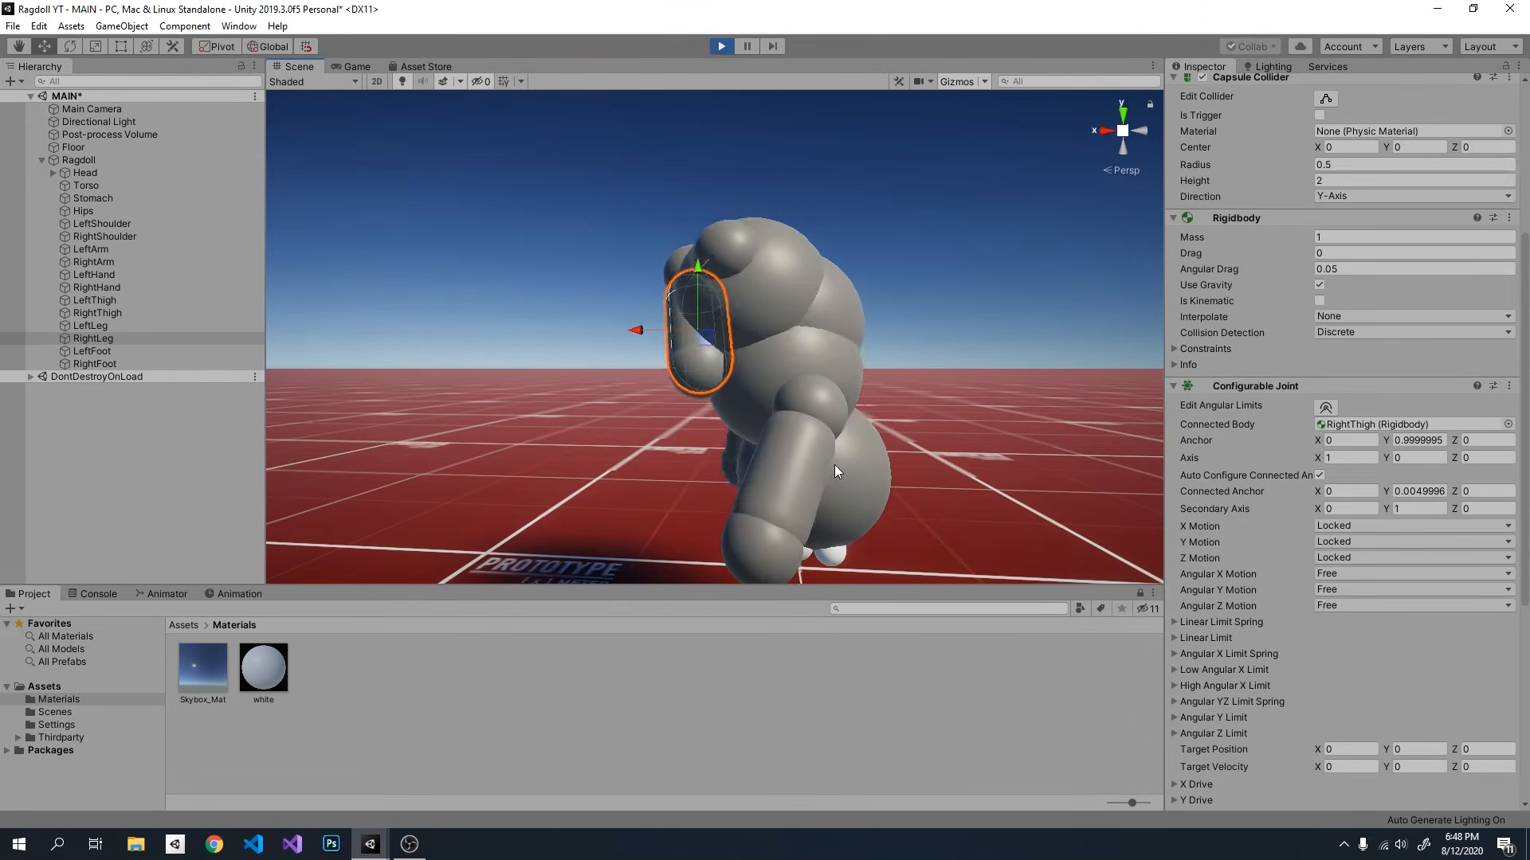
pyautogui.moveTo(872, 370); pyautogui.dragTo(876, 328, button='right')
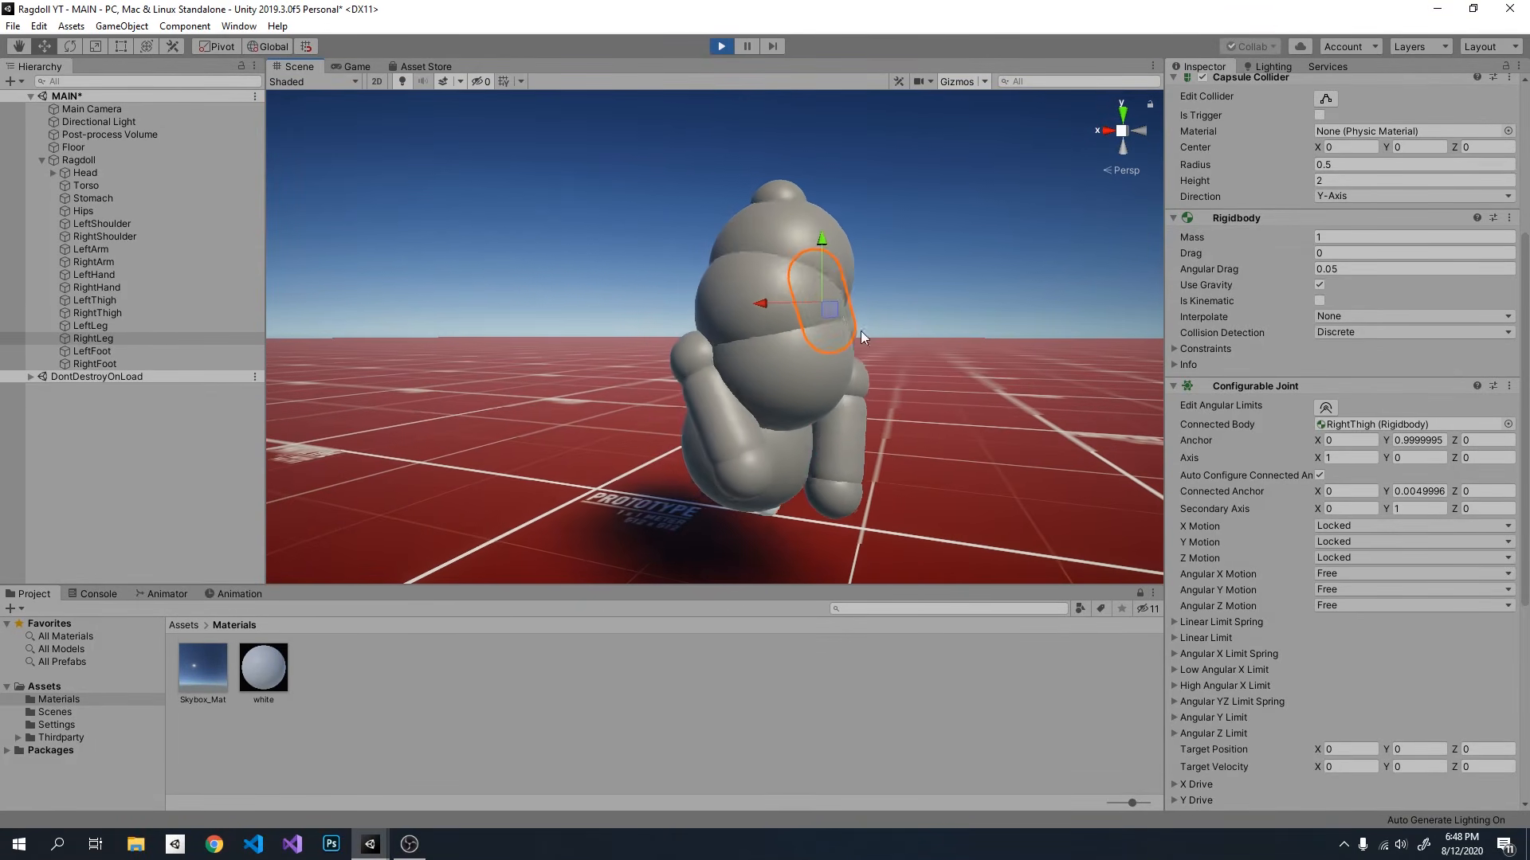